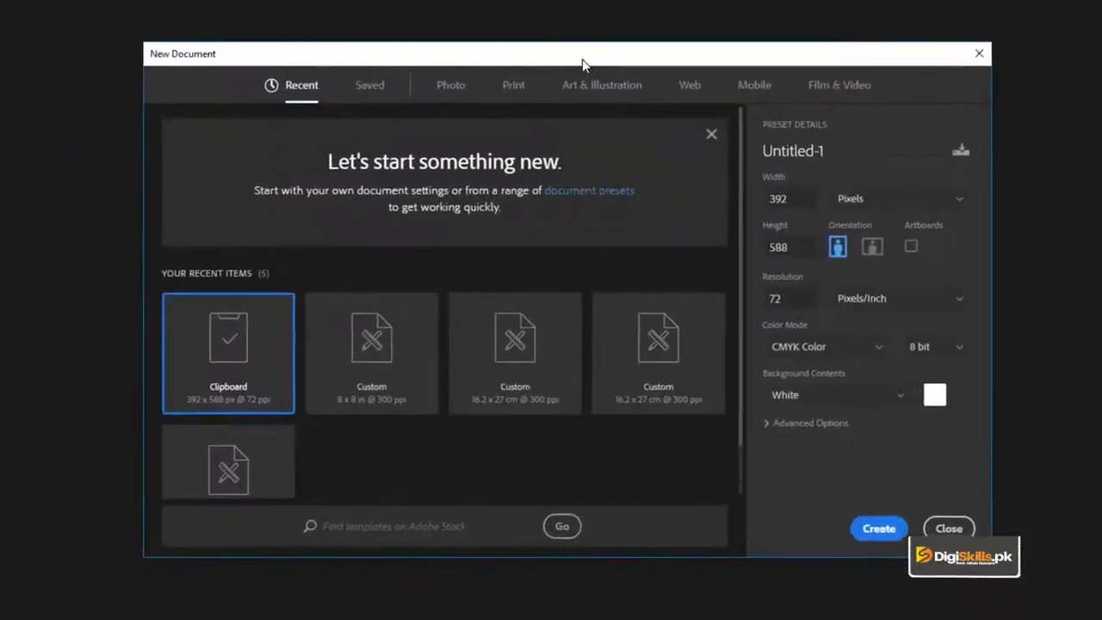
# Create a new document from the A4 print preset in inches with CMYK Color, and convert its background into a regular layer.
pyautogui.click(511, 86)
pyautogui.click(682, 237)
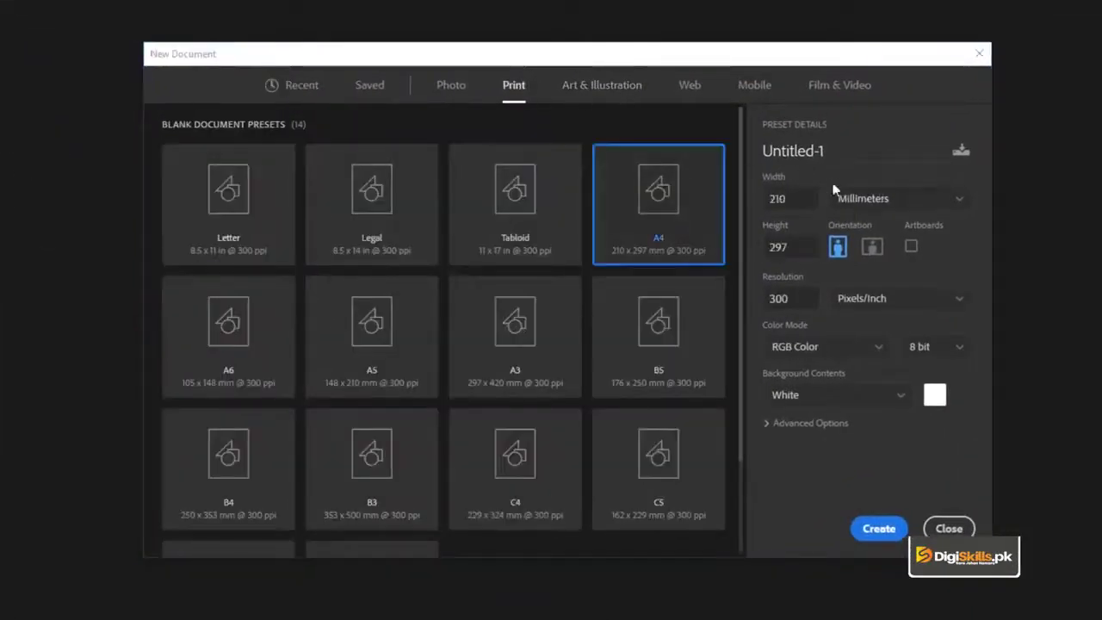
pyautogui.click(867, 207)
pyautogui.click(870, 251)
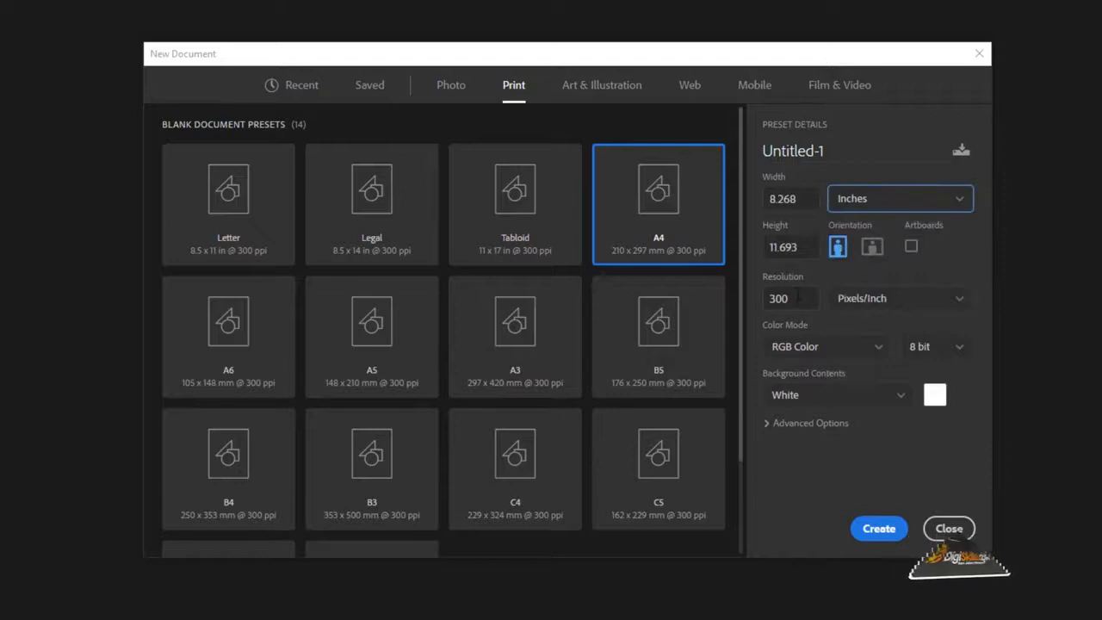
pyautogui.click(818, 346)
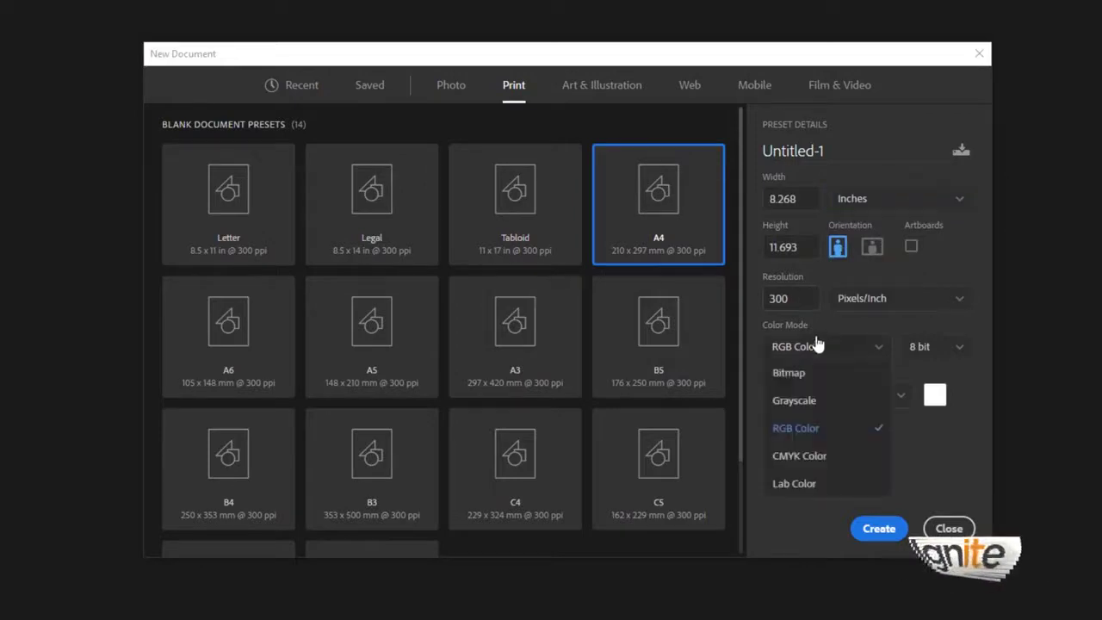
pyautogui.click(813, 456)
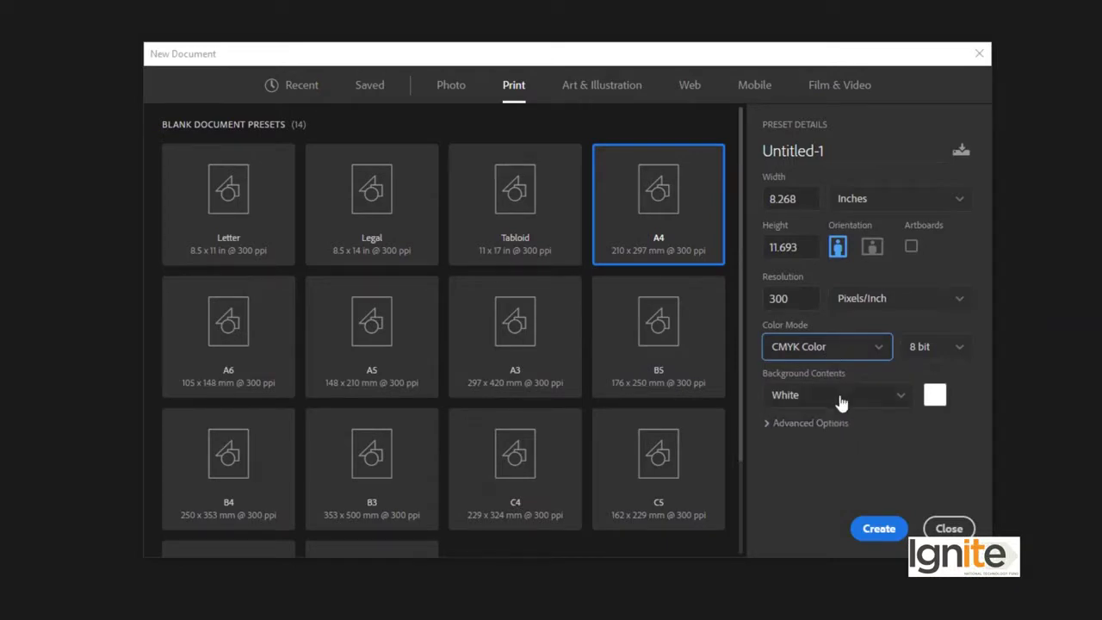
pyautogui.click(878, 529)
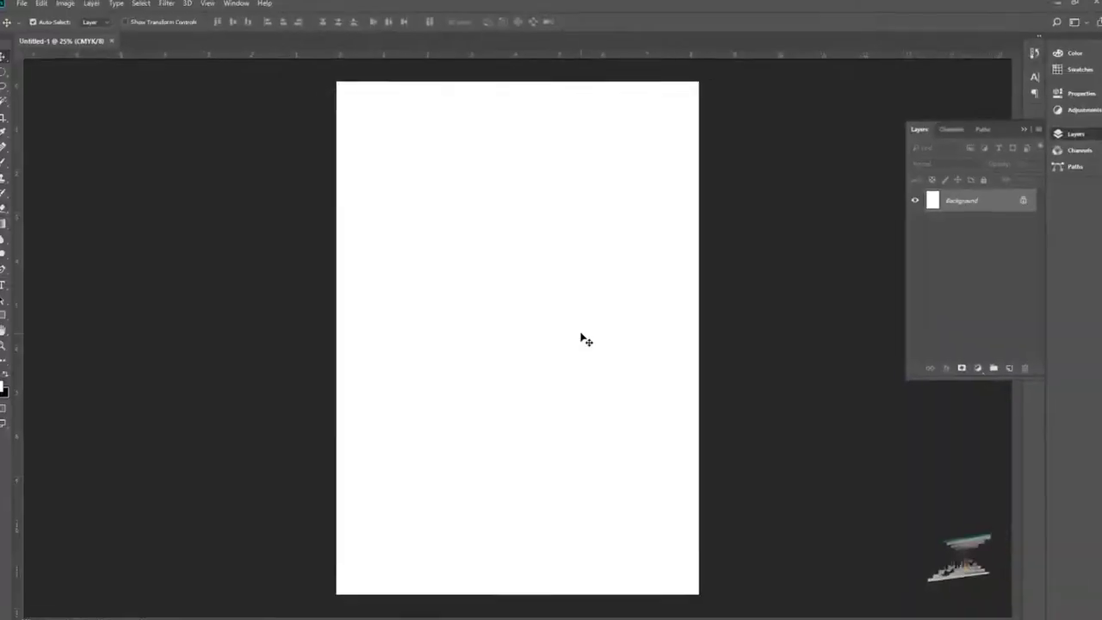
pyautogui.doubleClick(969, 203)
pyautogui.click(651, 199)
# Place the Watch Pic image from the 169-Mag Ad- ABC Watches folder into the new document.
pyautogui.moveTo(385, 614)
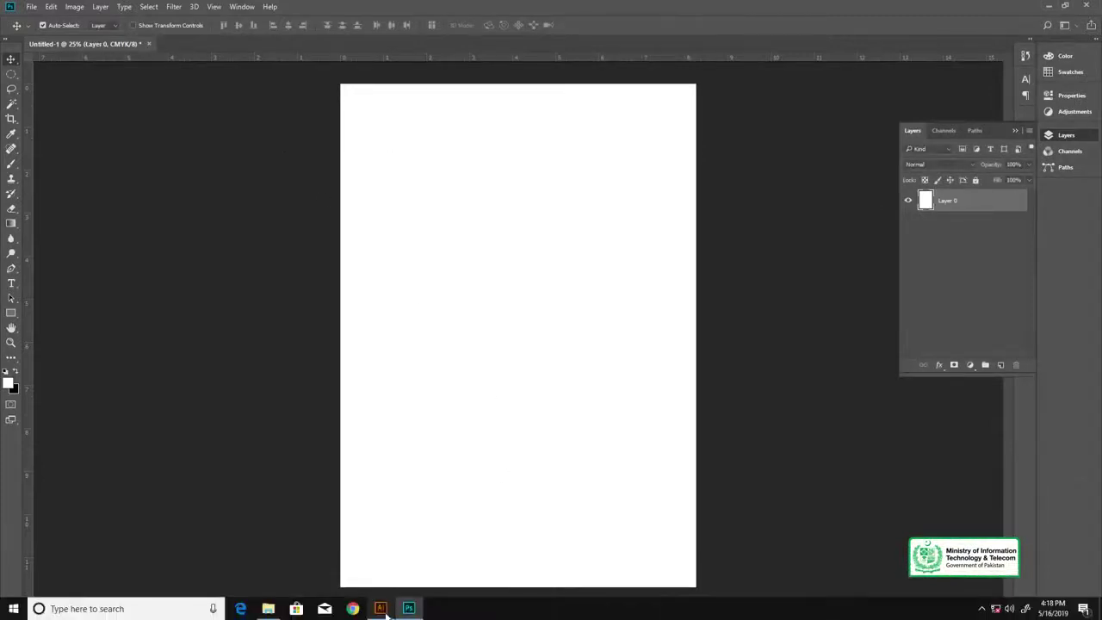
pyautogui.click(269, 609)
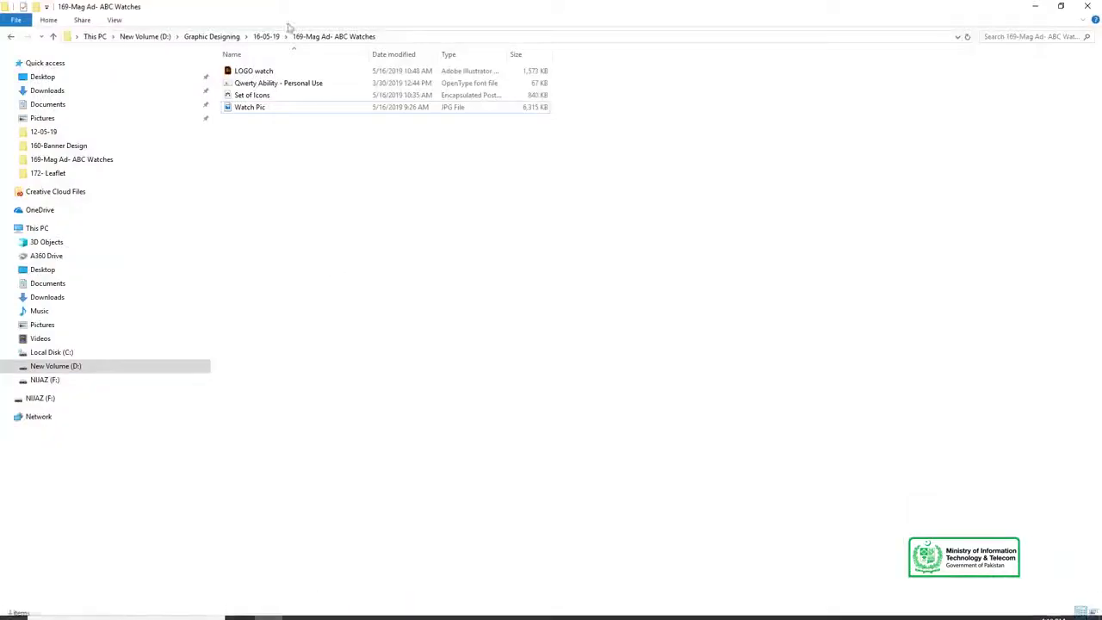
pyautogui.moveTo(249, 107); pyautogui.dragTo(492, 381)
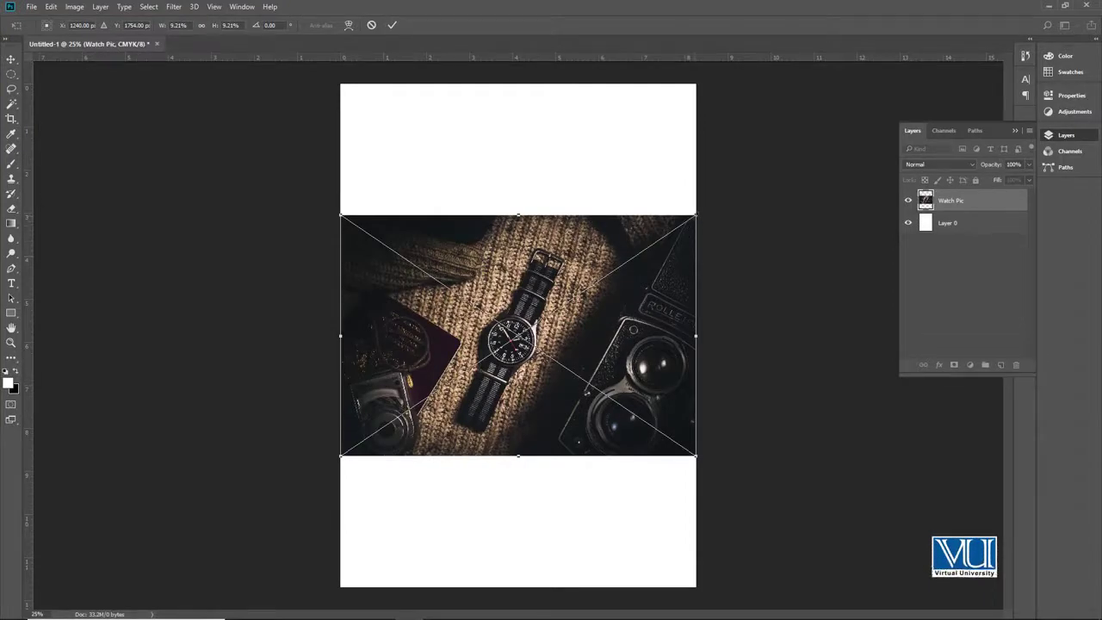
# Enlarge the placed watch photo proportionally until it covers the whole page, and commit the transformation.
pyautogui.moveTo(695, 215); pyautogui.dragTo(887, 54)
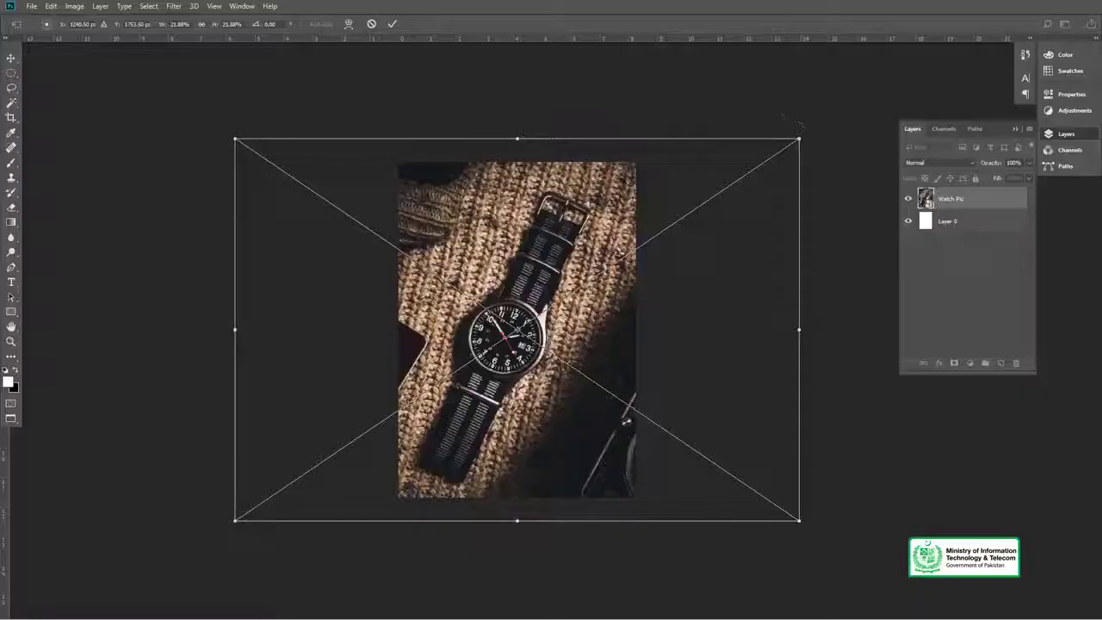
pyautogui.moveTo(801, 124)
pyautogui.mouseDown()
pyautogui.moveTo(796, 112)
pyautogui.moveTo(810, 107)
pyautogui.mouseUp()
pyautogui.moveTo(674, 191); pyautogui.dragTo(679, 180)
pyautogui.moveTo(512, 245); pyautogui.dragTo(515, 249)
pyautogui.press('Return')
pyautogui.hotkey('ctrl', 'space')
pyautogui.keyDown('ctrl'); pyautogui.click(566, 396); pyautogui.keyUp('ctrl')
pyautogui.moveTo(540, 345); pyautogui.dragTo(517, 368)
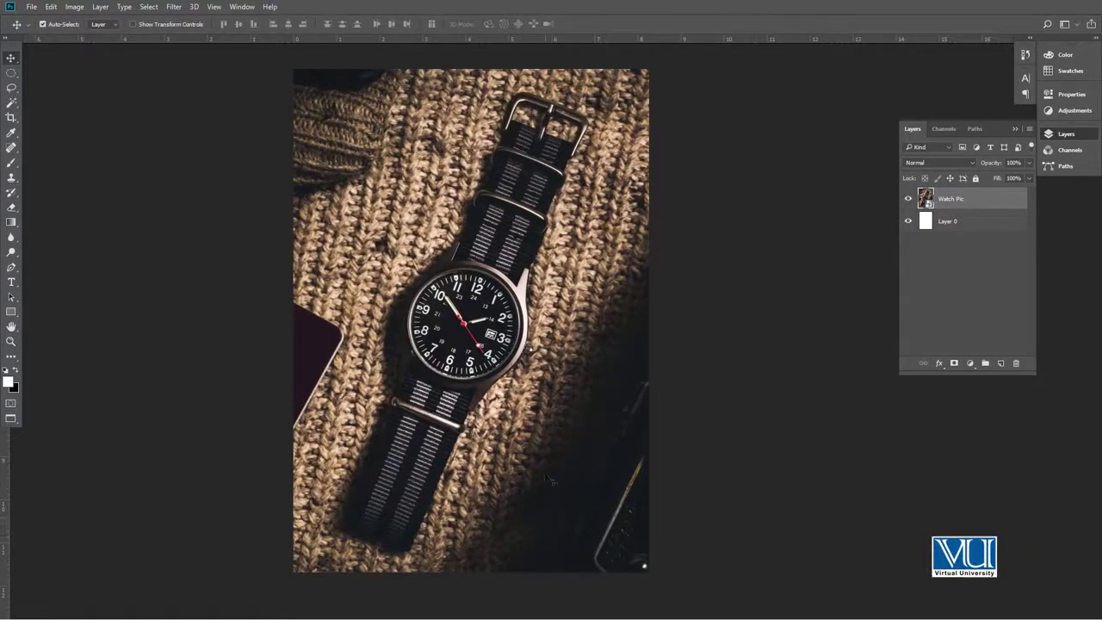
pyautogui.moveTo(486, 367); pyautogui.dragTo(492, 362)
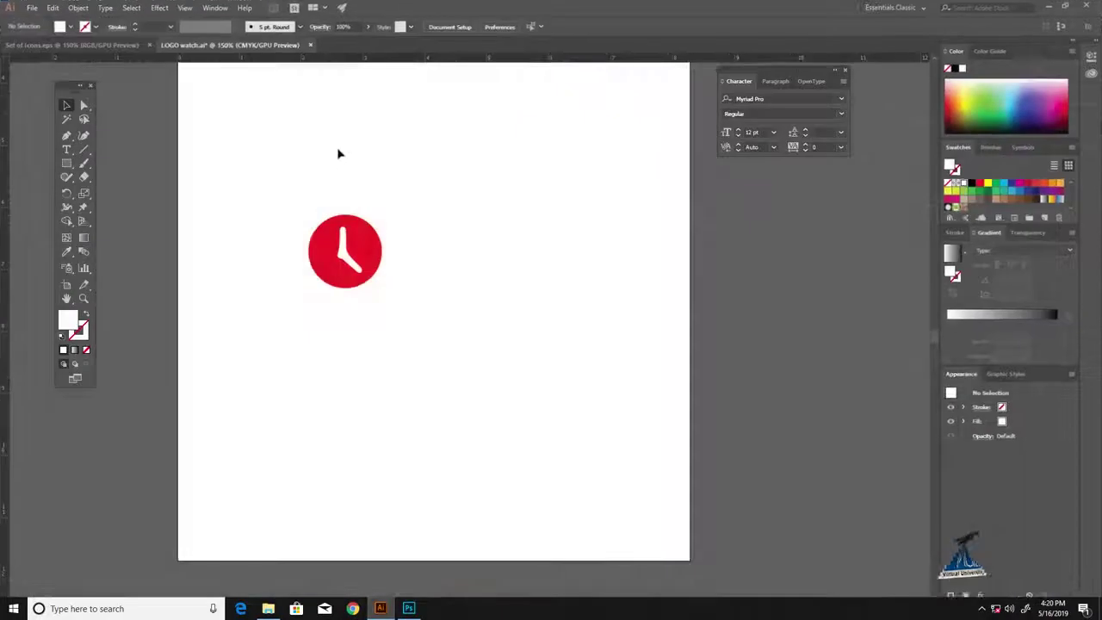
# Switch to Illustrator, copy the complete ABC Watches logo artwork from LOGO watch.ai, and return to Photoshop.
pyautogui.hotkey('ctrl', 'a')
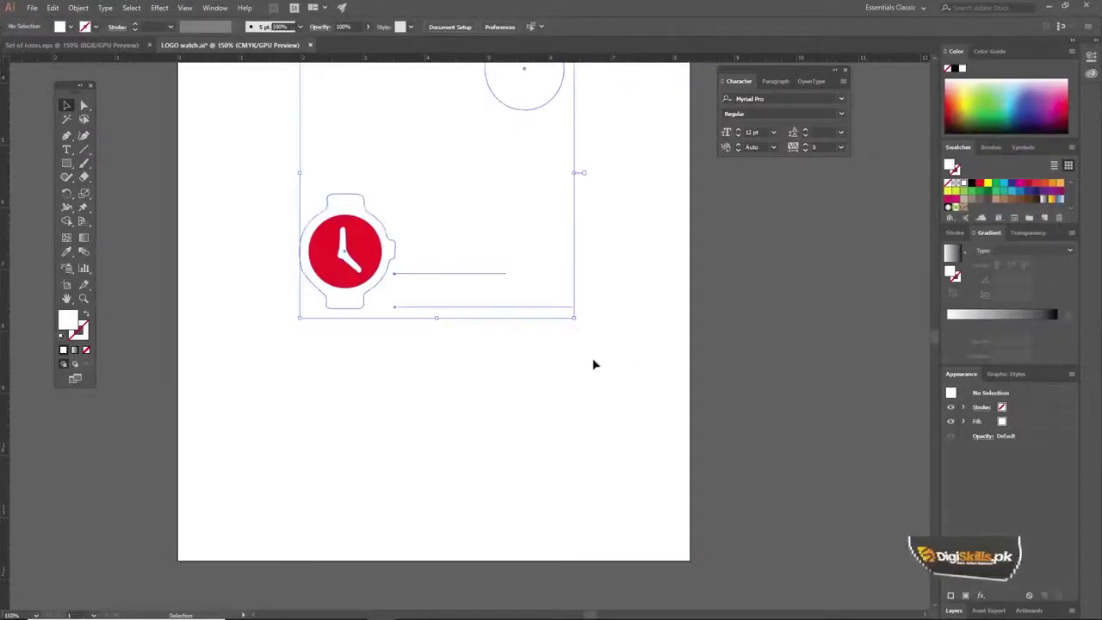
pyautogui.click(472, 338)
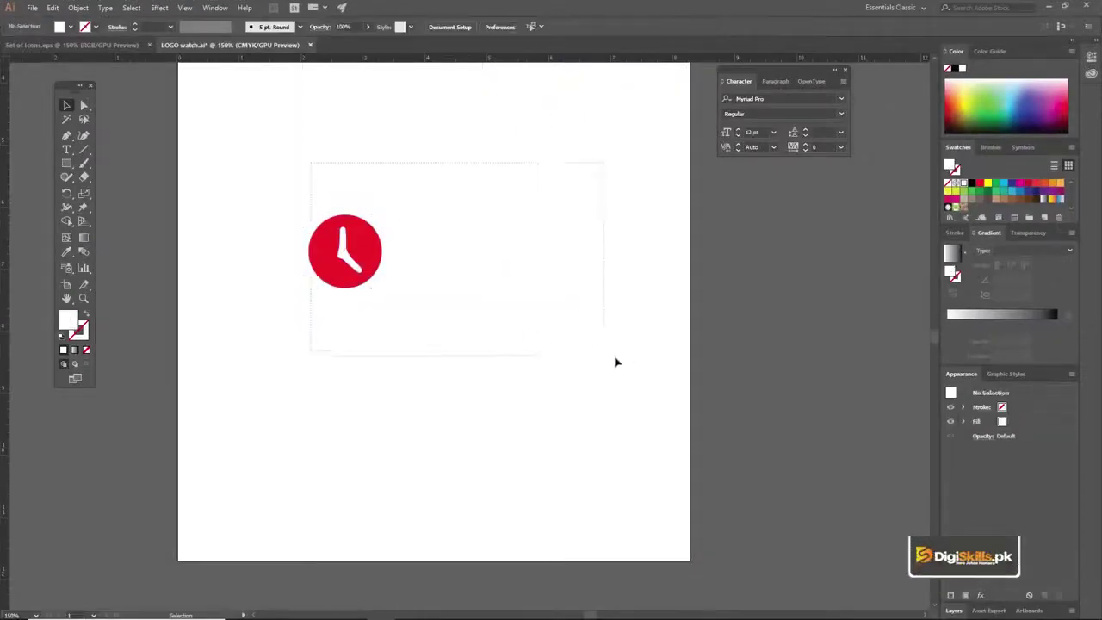
pyautogui.hotkey('ctrl', 'a')
pyautogui.press('a')
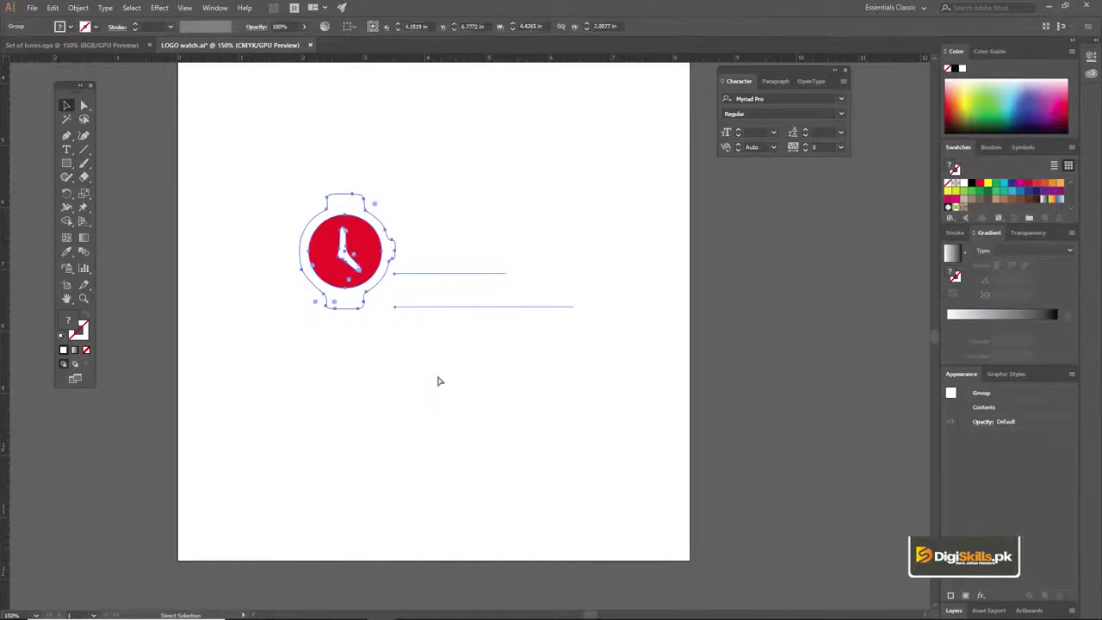
pyautogui.press('v')
pyautogui.click(1048, 7)
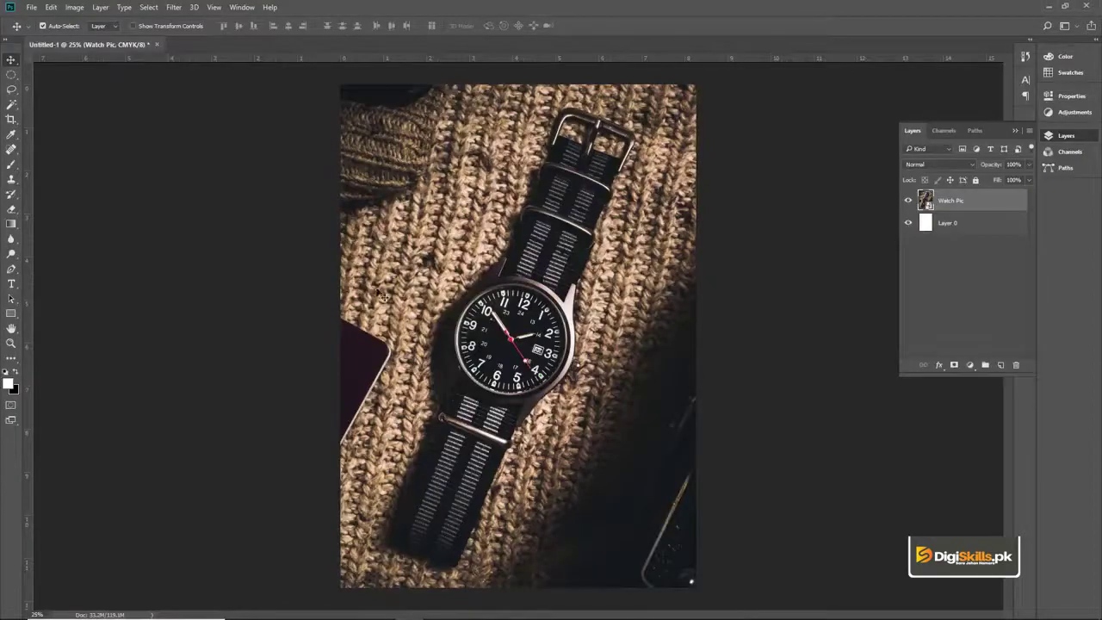
# Paste the logo as a Smart Object and place it in the upper-left corner of the watch photo.
pyautogui.hotkey('ctrl', 'v')
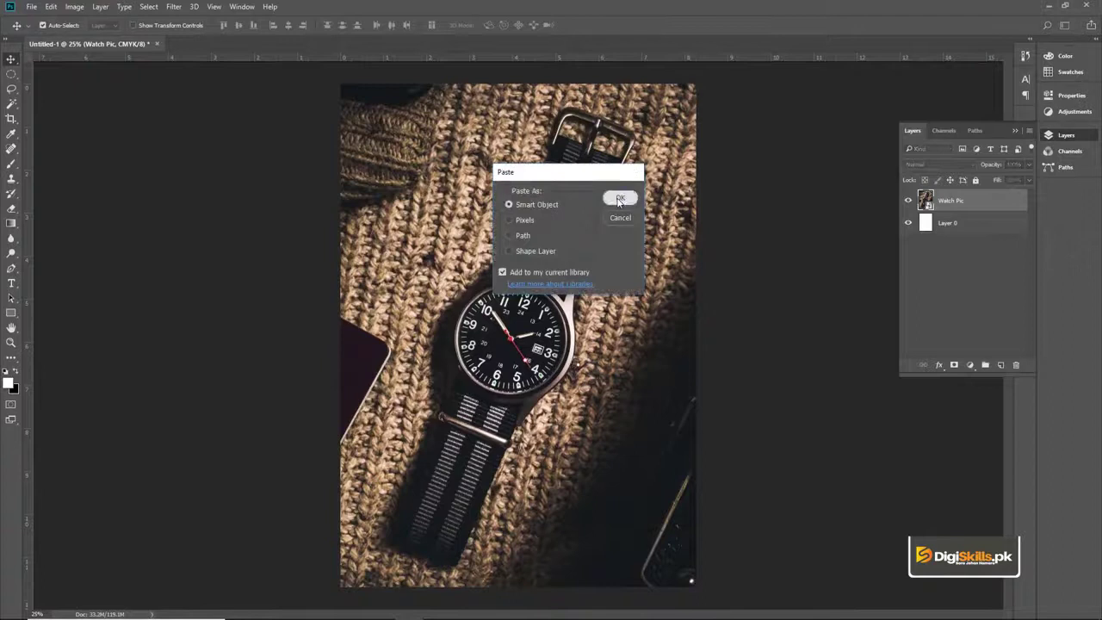
pyautogui.click(619, 200)
pyautogui.moveTo(590, 365); pyautogui.dragTo(502, 168)
pyautogui.press('Return')
pyautogui.moveTo(373, 148); pyautogui.dragTo(343, 123)
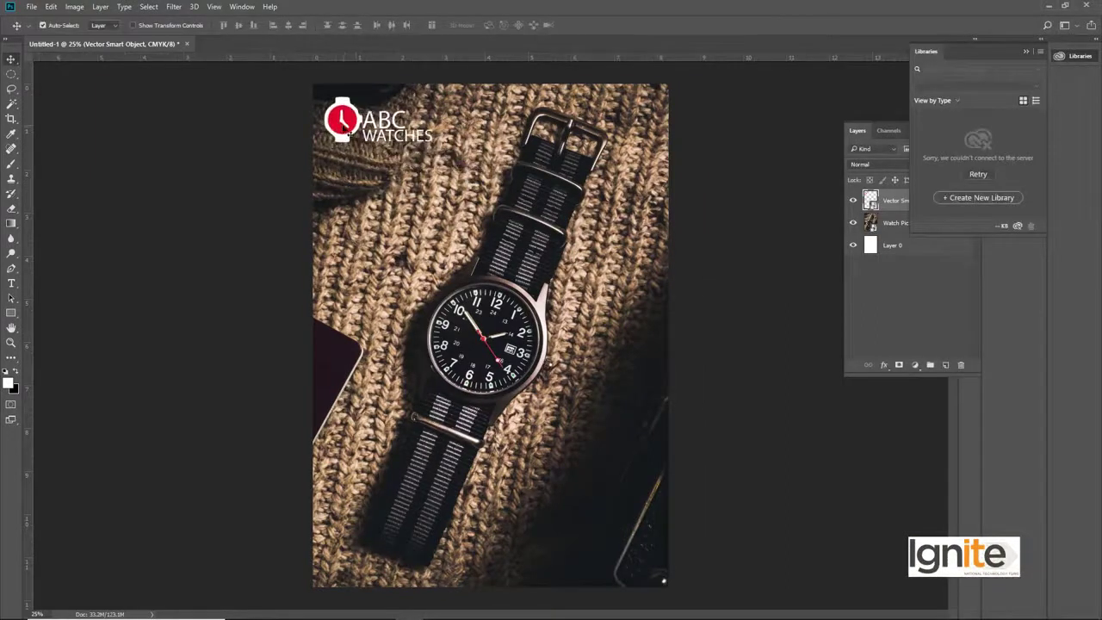
# Scale the ABC Watches logo down slightly in its corner and make Watch Pic the active layer.
pyautogui.hotkey('ctrl', 't')
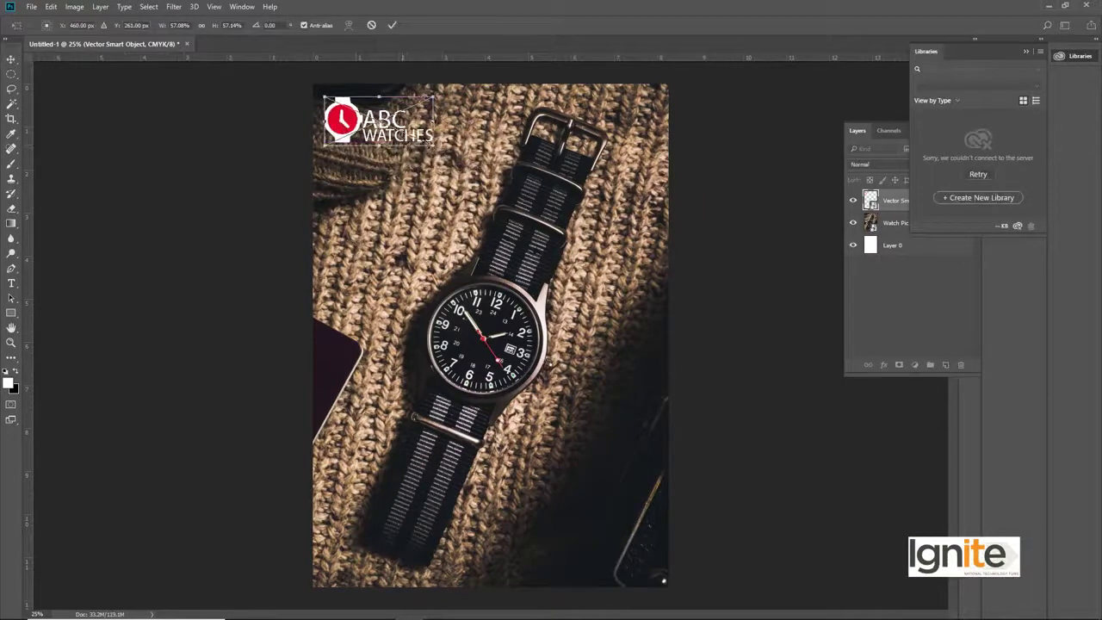
pyautogui.moveTo(433, 145); pyautogui.dragTo(406, 130)
pyautogui.press('Return')
pyautogui.click(891, 223)
pyautogui.click(1074, 56)
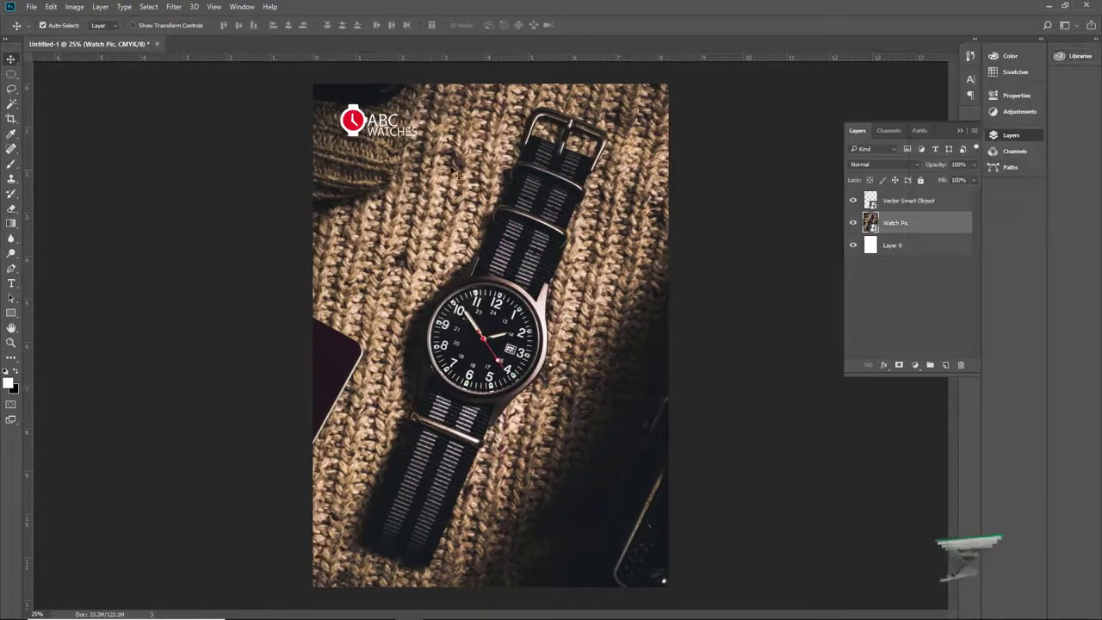
# Save the document as a Photoshop file named Watch Ad in the Graphic Designing folder on drive D, keeping maximum compatibility.
pyautogui.hotkey('ctrl', 's')
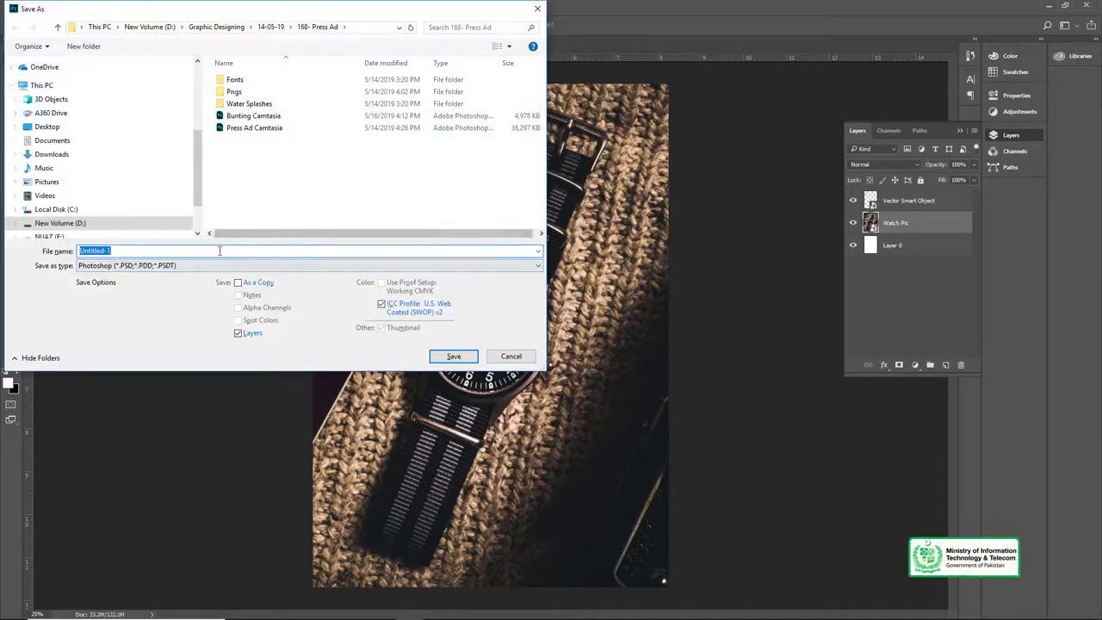
pyautogui.click(226, 28)
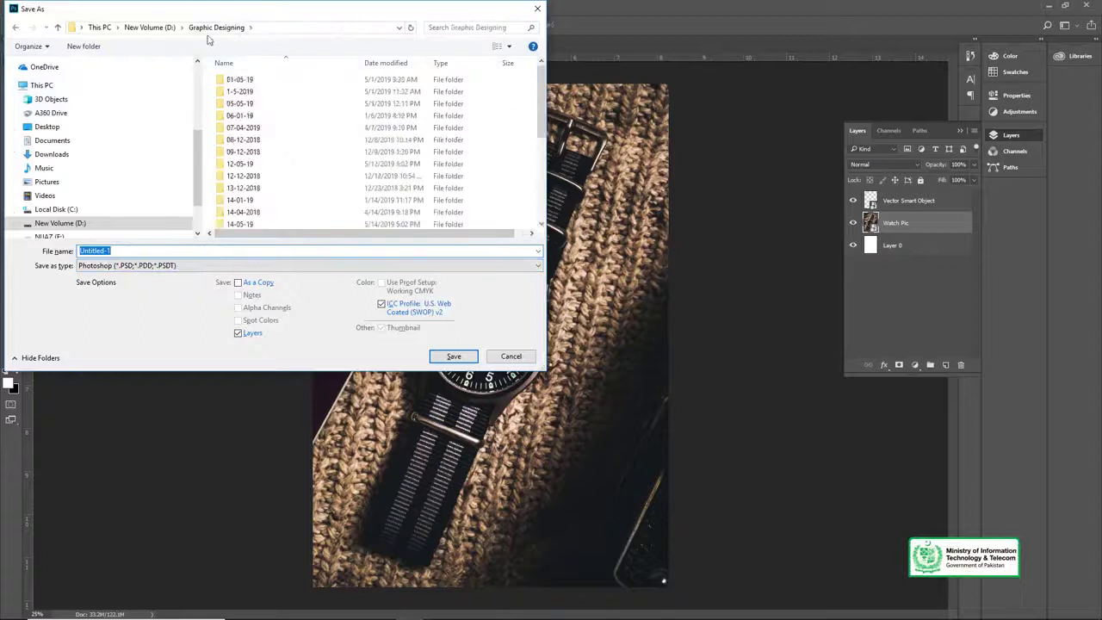
pyautogui.click(162, 31)
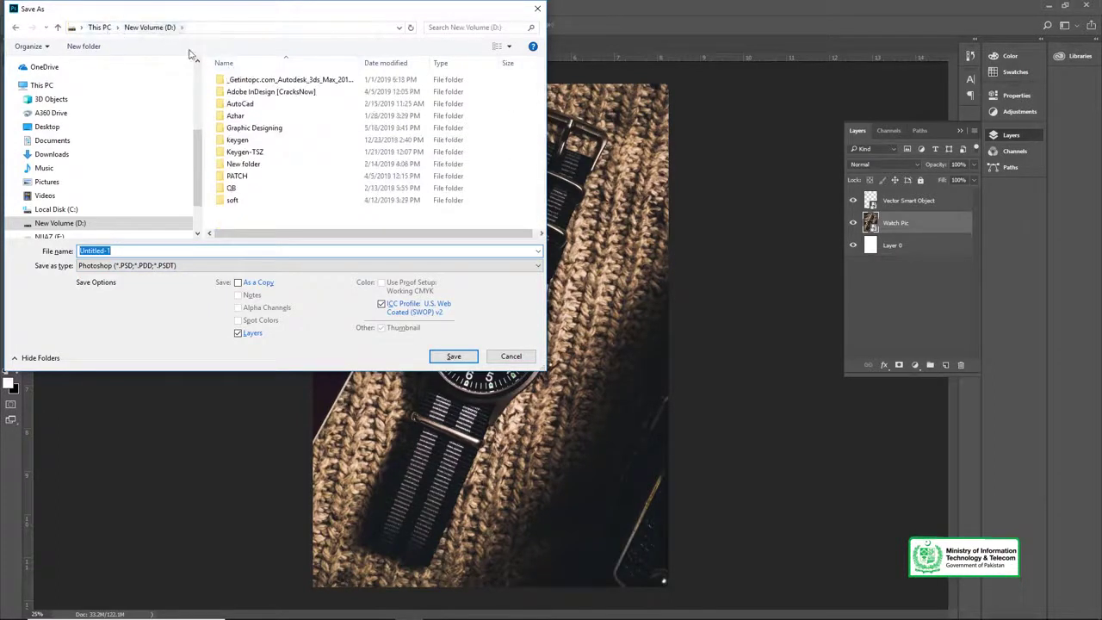
pyautogui.doubleClick(254, 128)
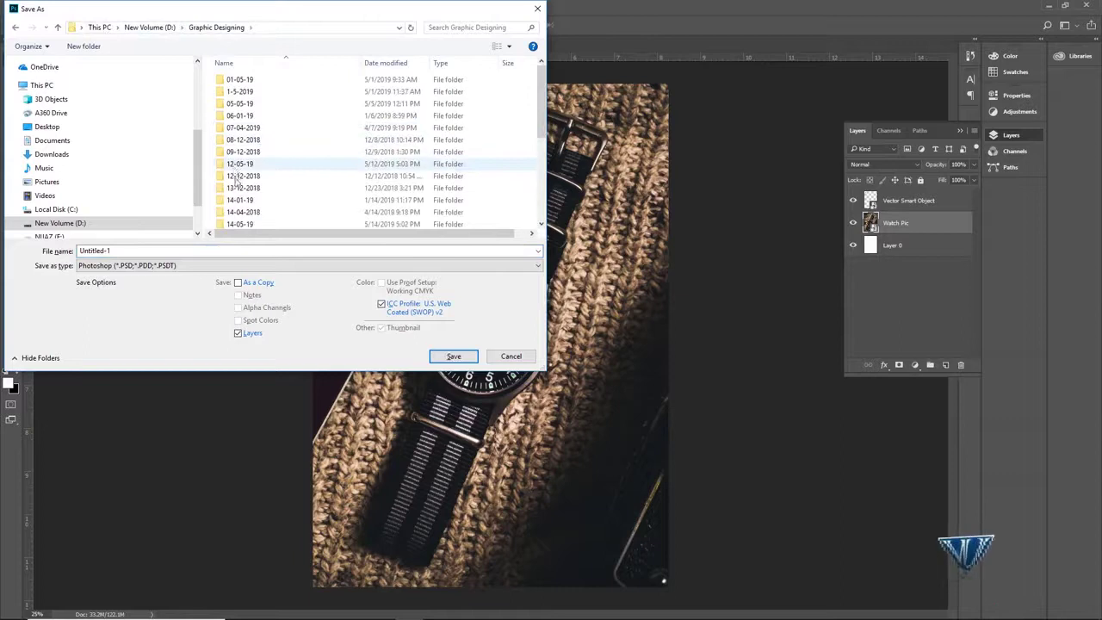
pyautogui.click(203, 252)
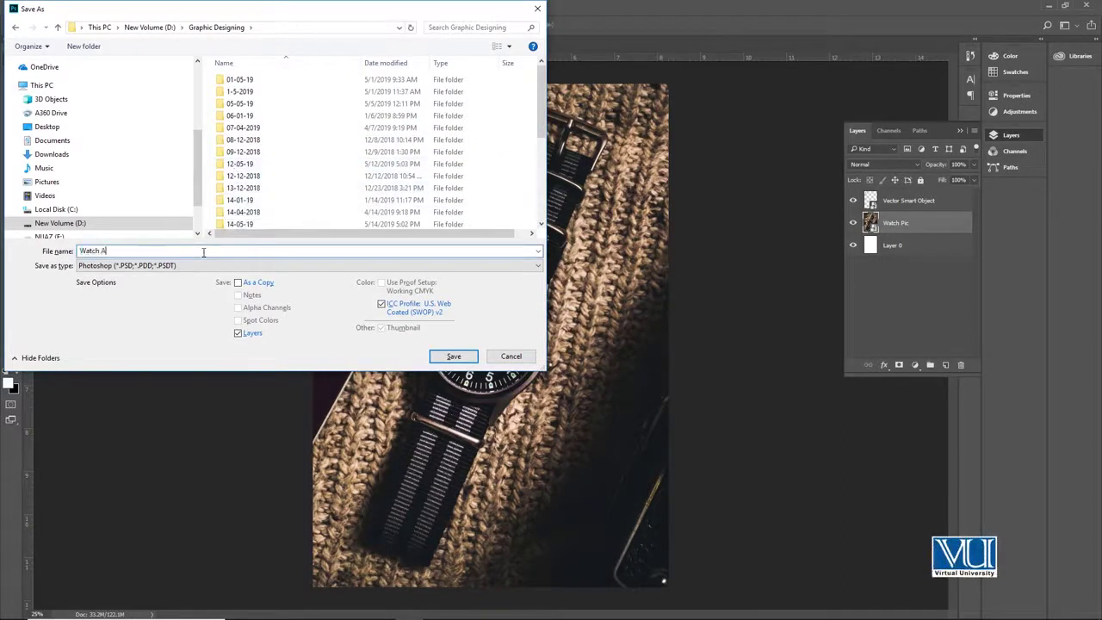
pyautogui.write('Watch Ad')
pyautogui.press('Return')
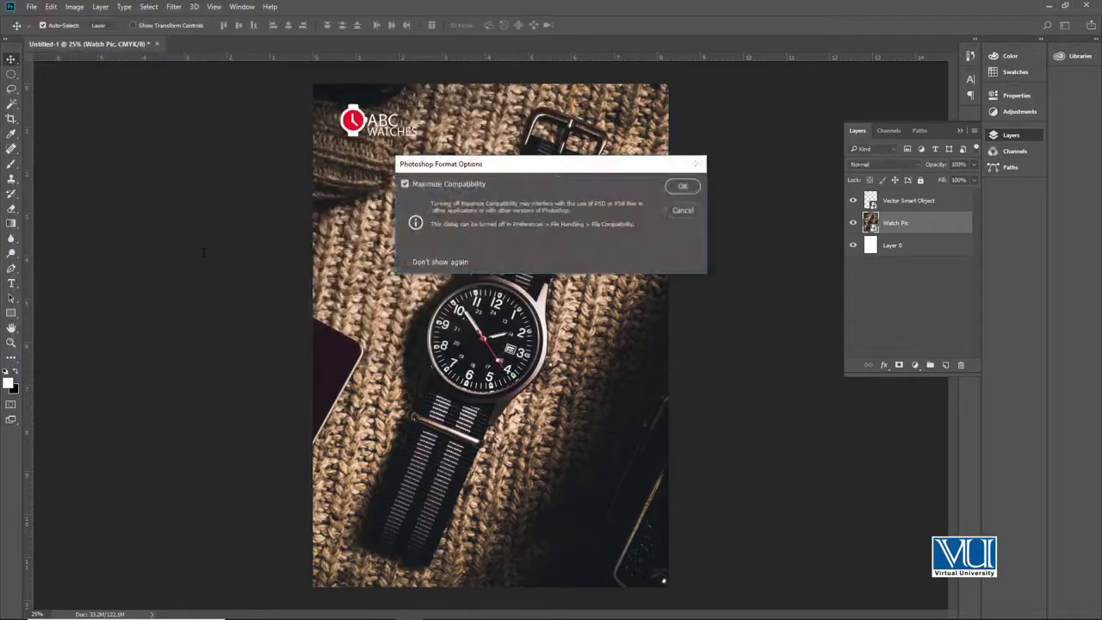
pyautogui.press('Return')
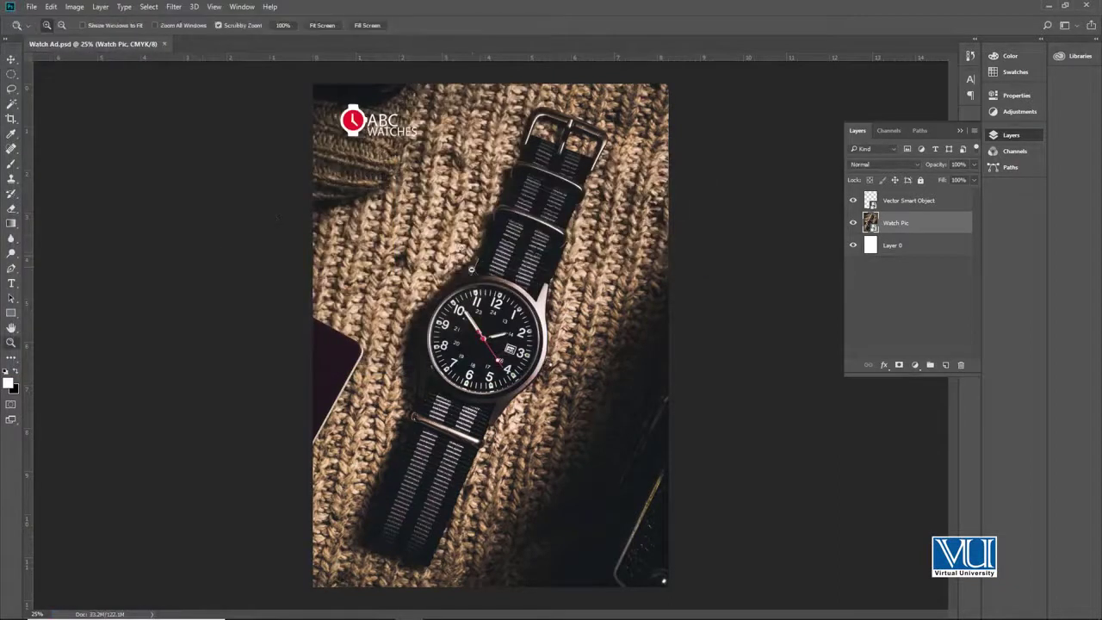
# Nudge the ABC Watches logo slightly to the left in the page's upper-left corner.
pyautogui.keyDown('alt'); pyautogui.click(474, 269); pyautogui.keyUp('alt')
pyautogui.keyDown('ctrl'); pyautogui.click(482, 270); pyautogui.keyUp('ctrl')
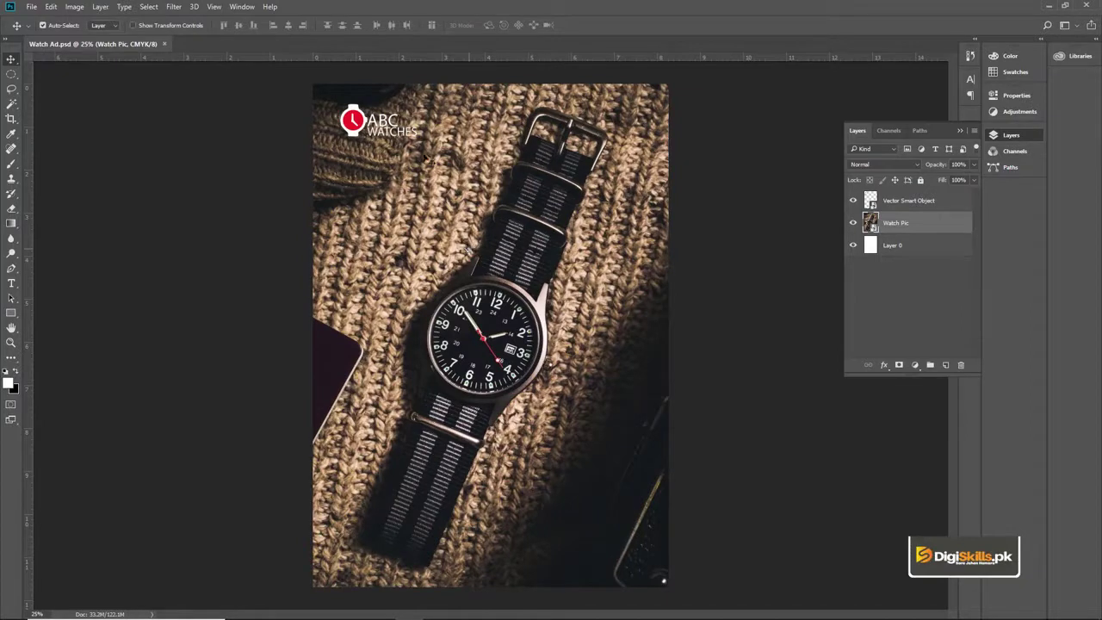
pyautogui.keyDown('ctrl'); pyautogui.click(372, 135); pyautogui.keyUp('ctrl')
pyautogui.keyDown('ctrl'); pyautogui.click(372, 135); pyautogui.keyUp('ctrl')
pyautogui.keyDown('ctrl'); pyautogui.click(371, 135); pyautogui.keyUp('ctrl')
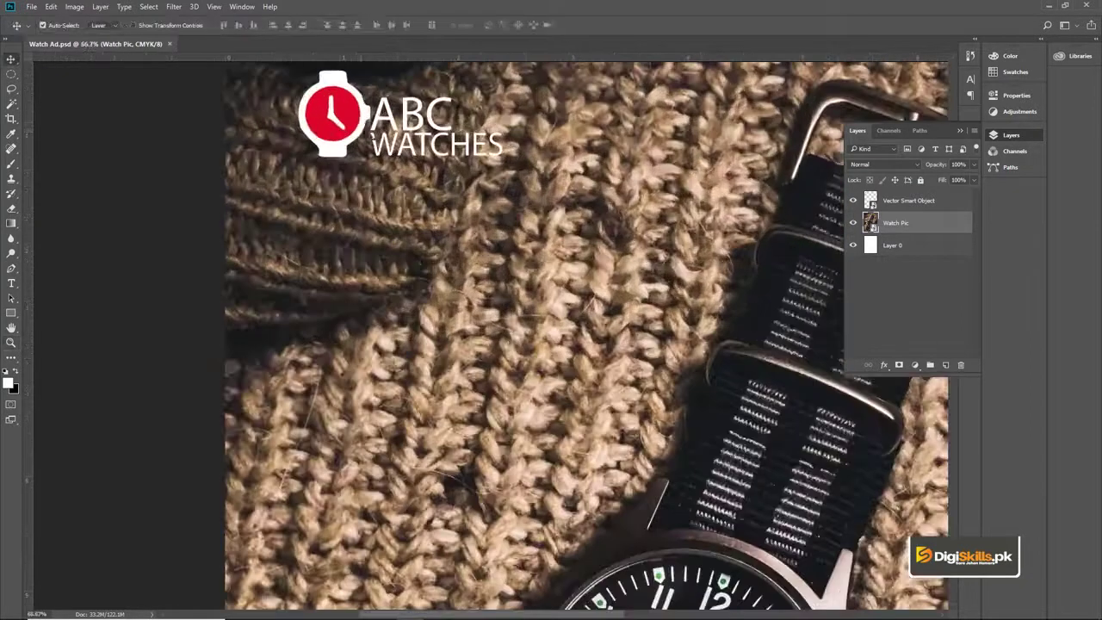
pyautogui.scroll(1, 372, 135)
pyautogui.moveTo(355, 148); pyautogui.dragTo(345, 148)
pyautogui.hotkey('ctrl', 'space')
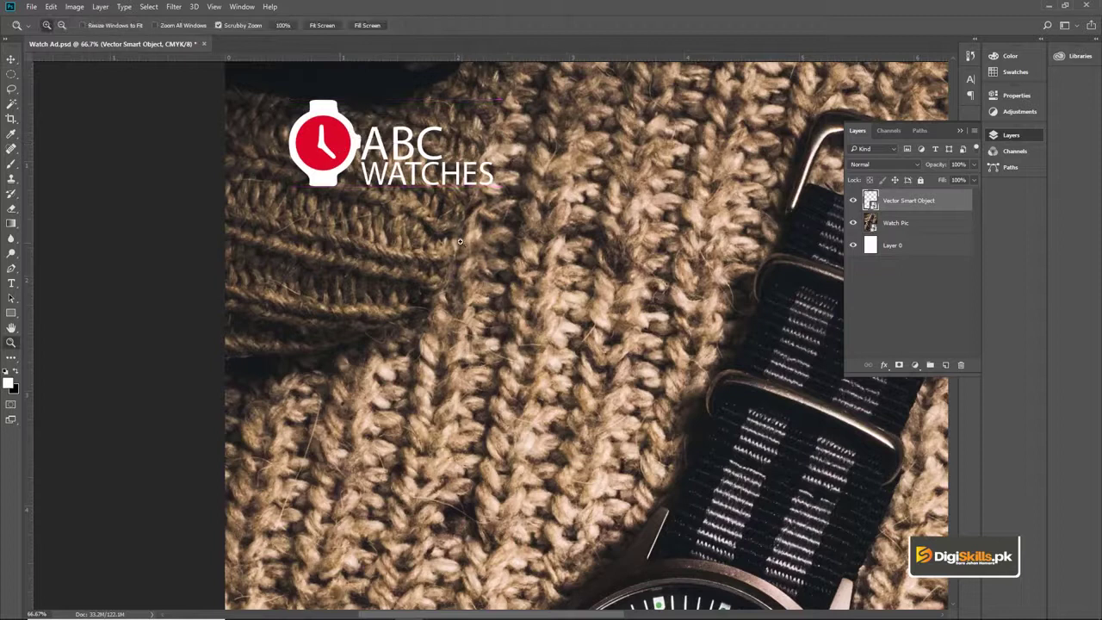
pyautogui.hotkey('ctrl', '0')
pyautogui.press('v')
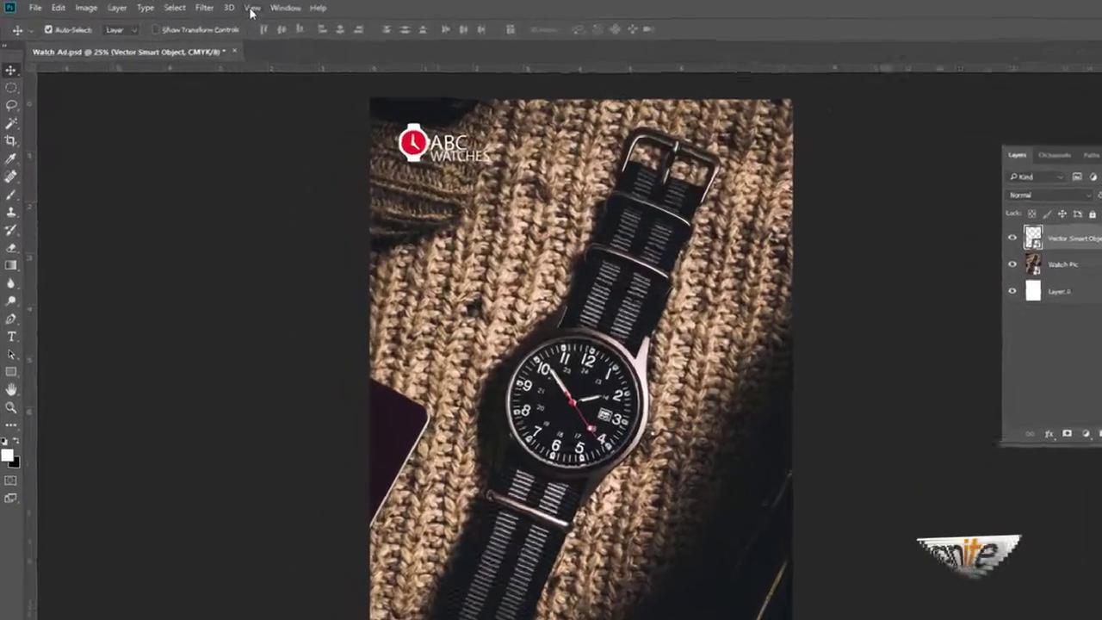
# Start a new guide layout with 1 column and 1 row, both with a 0 in gutter.
pyautogui.click(251, 9)
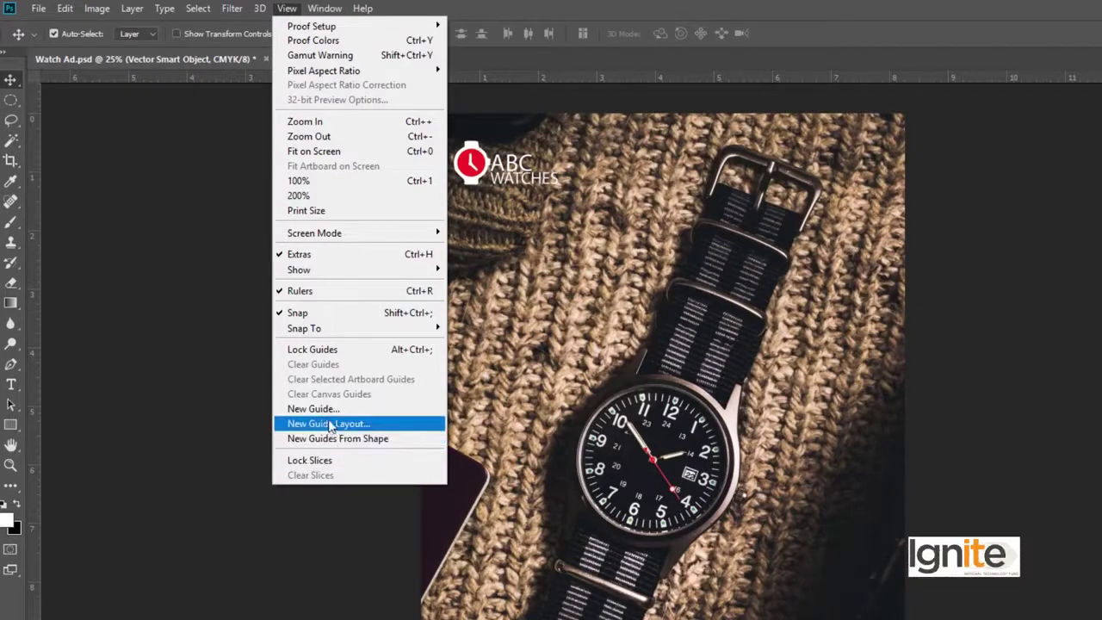
pyautogui.click(340, 424)
pyautogui.moveTo(693, 194); pyautogui.dragTo(871, 189)
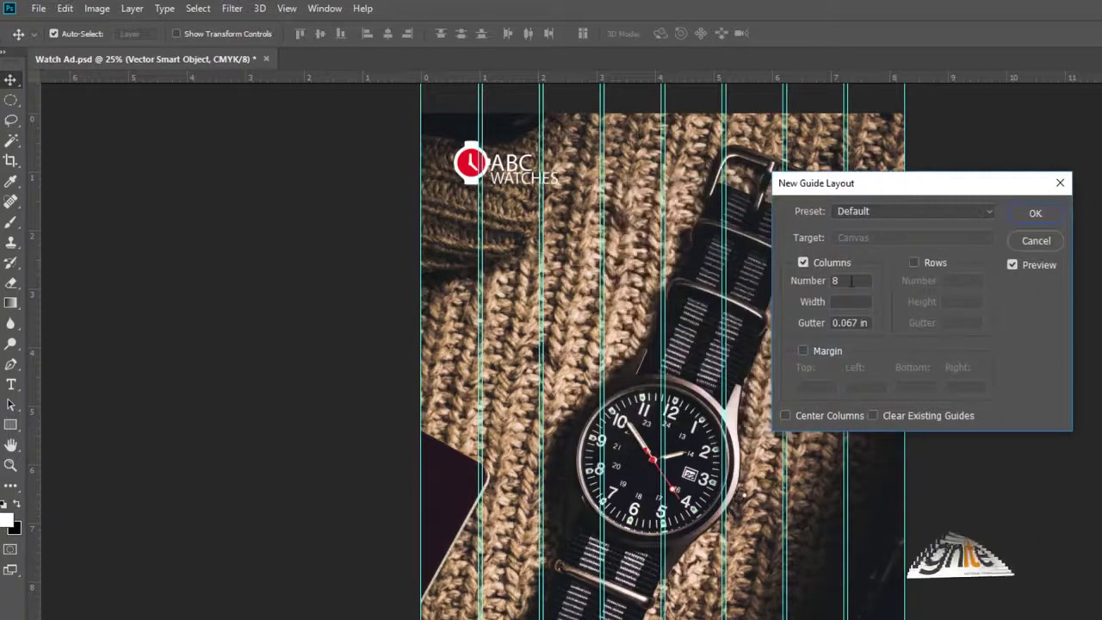
pyautogui.click(916, 262)
pyautogui.doubleClick(863, 280)
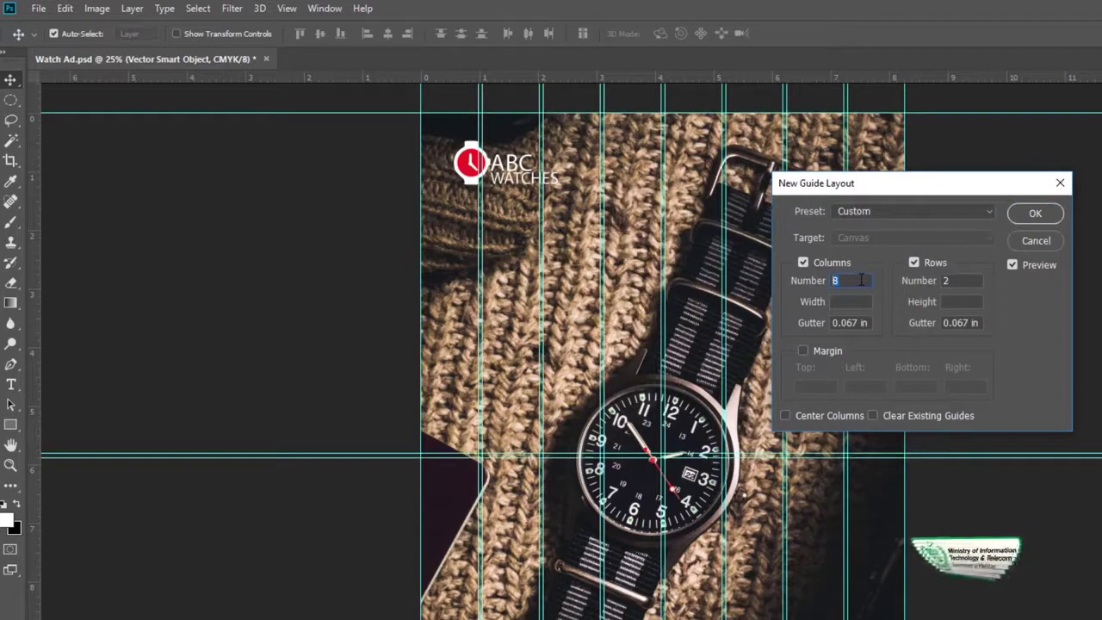
pyautogui.write('11')
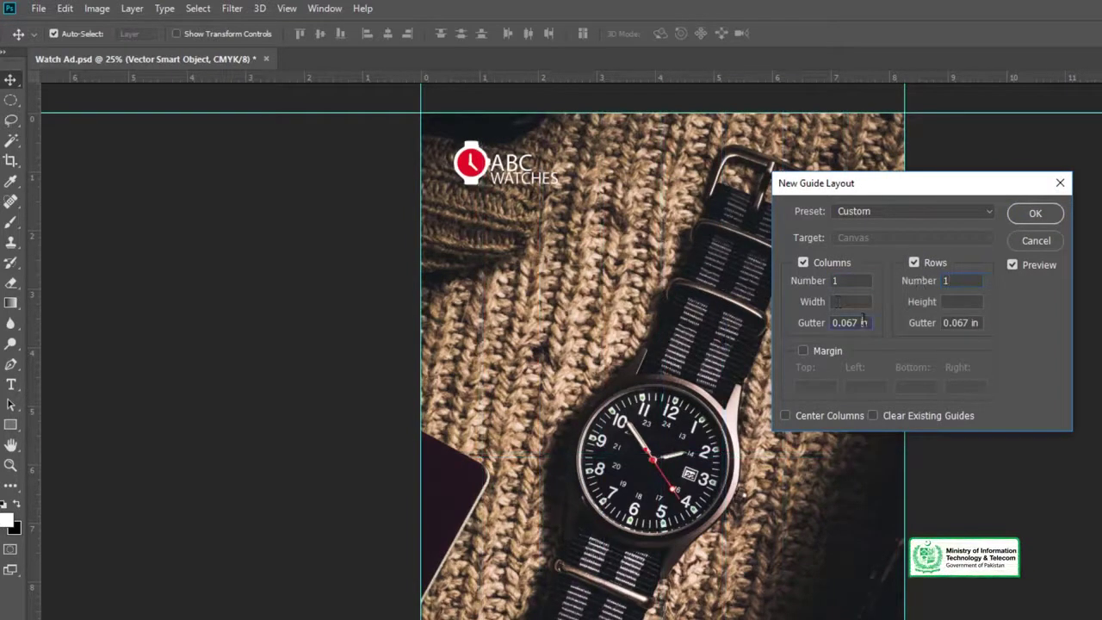
pyautogui.write('0')
# Add 0.5 in margins on all four sides to the guide layout and create the guides.
pyautogui.click(804, 350)
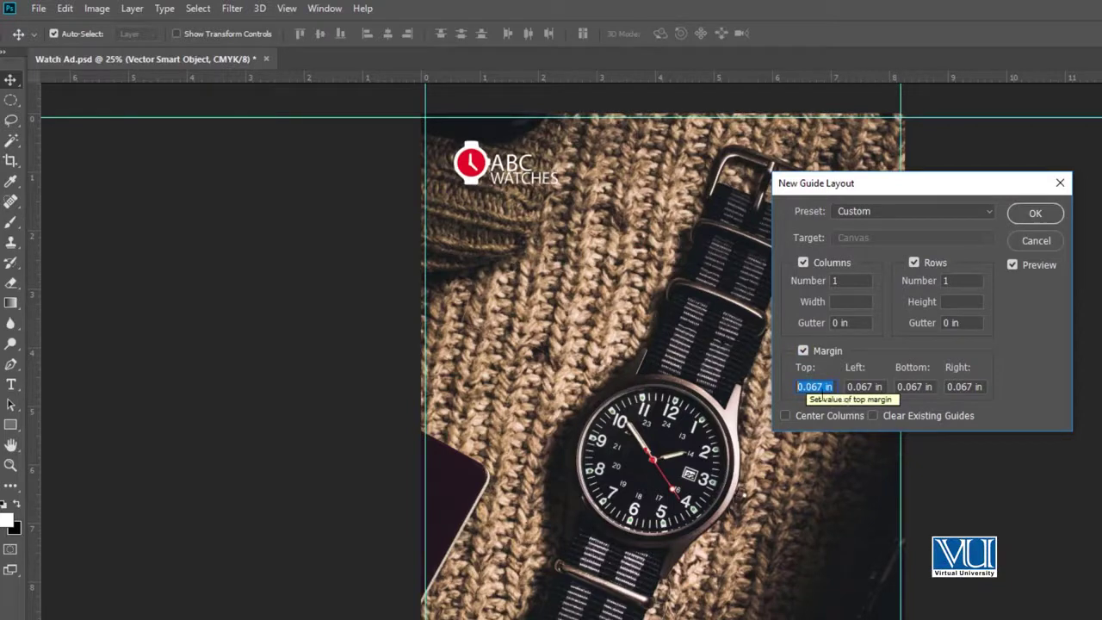
pyautogui.doubleClick(822, 384)
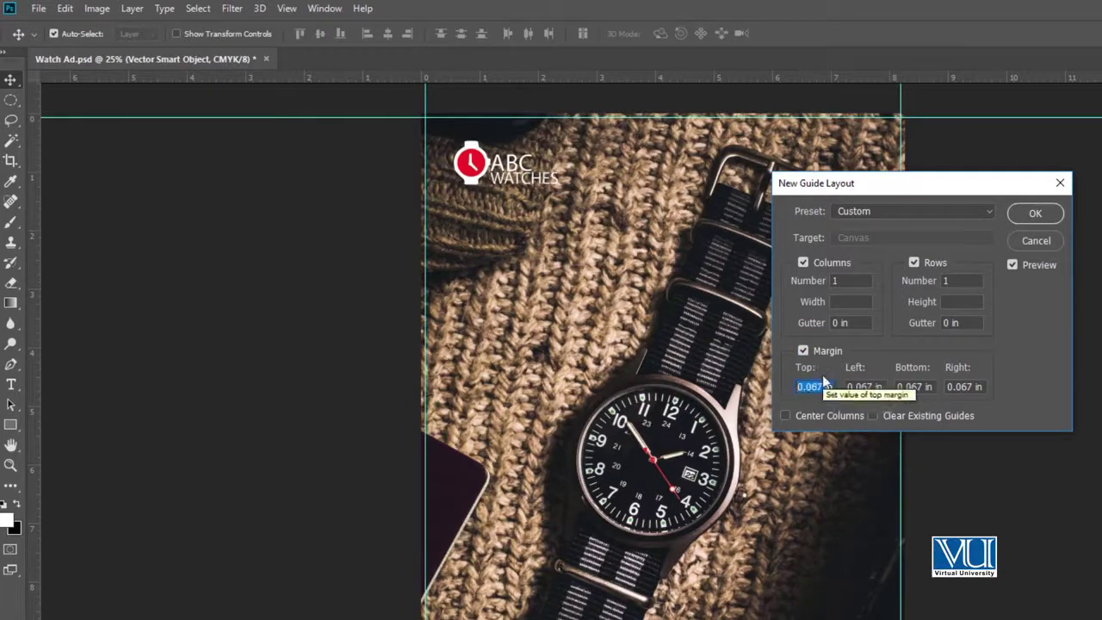
pyautogui.write('.5')
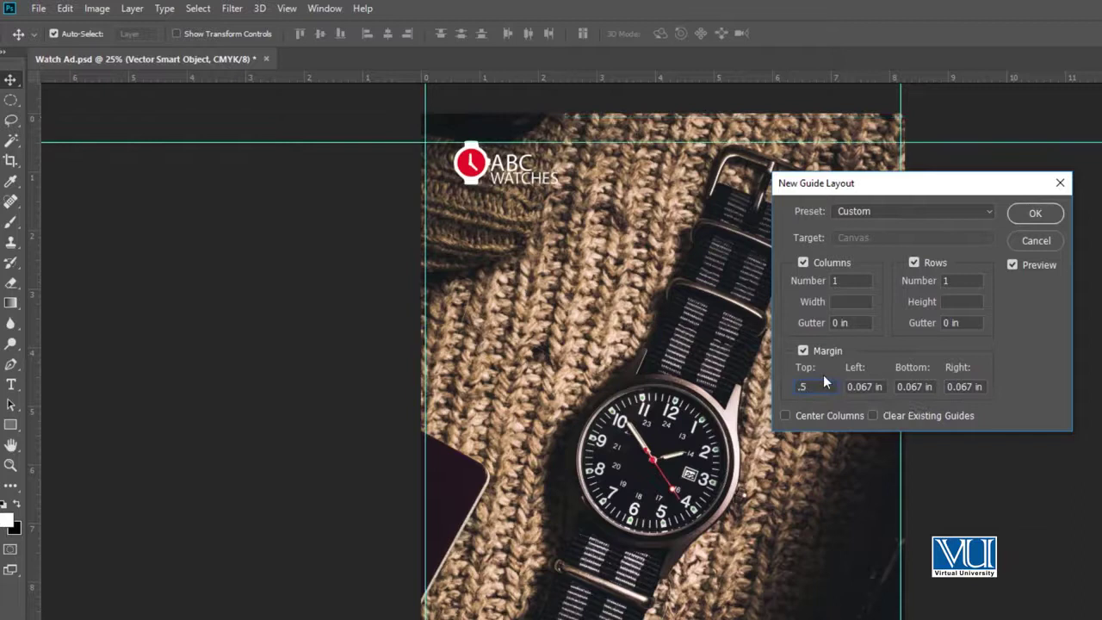
pyautogui.press('Tab')
pyautogui.write('.5')
pyautogui.press('Tab')
pyautogui.write('.5')
pyautogui.press('Tab')
pyautogui.write('.5')
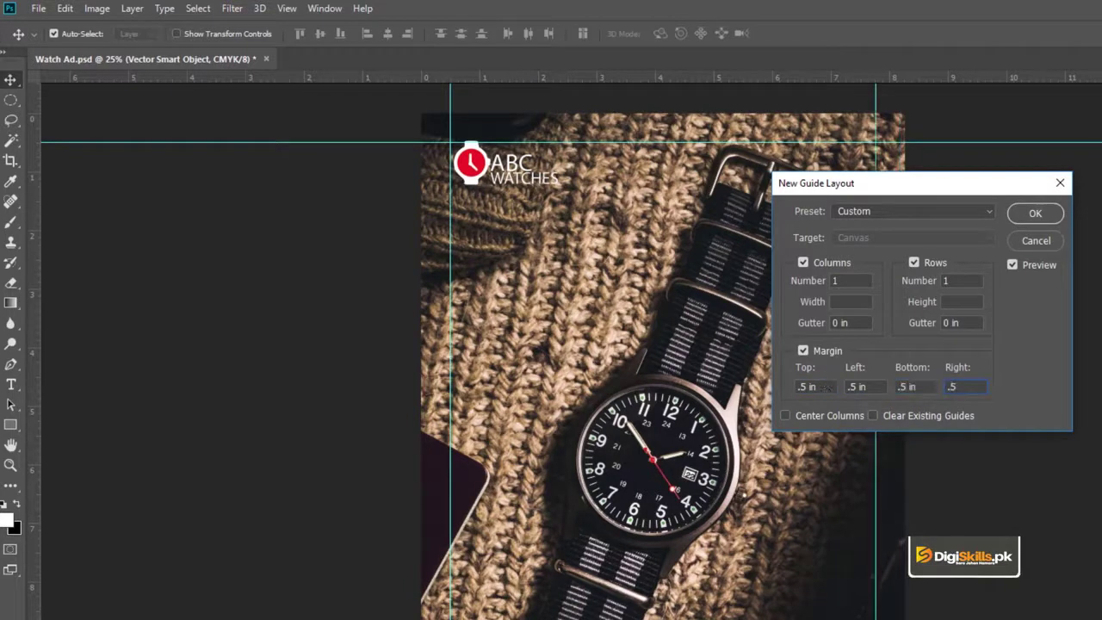
pyautogui.click(1035, 214)
# Move the ABC Watches logo so that it sits exactly in the corner of the top and left margin guides.
pyautogui.press('z')
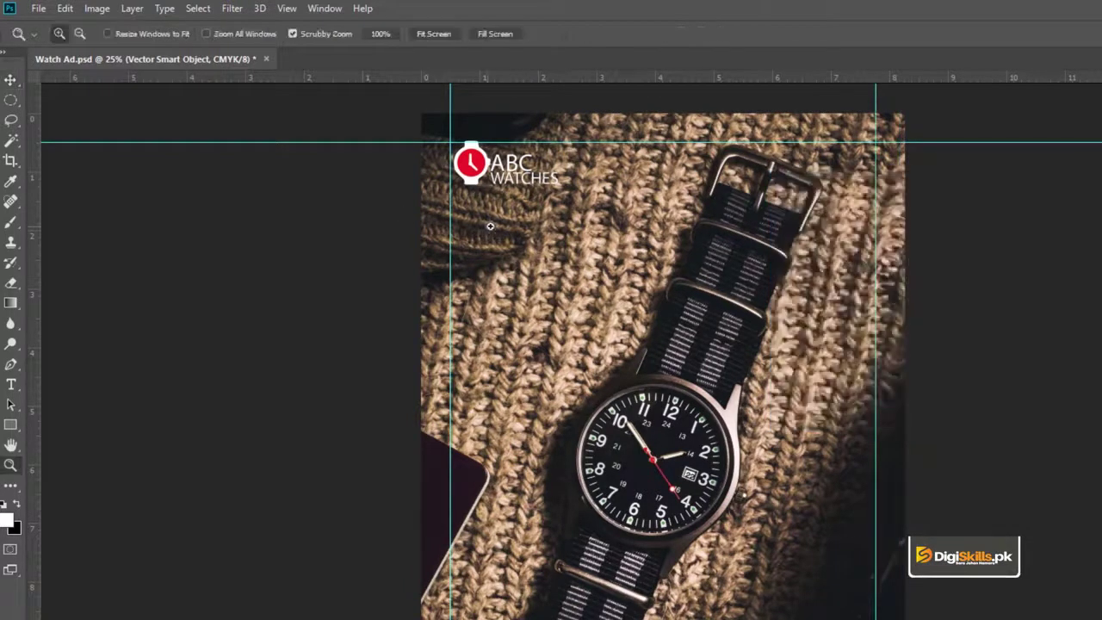
pyautogui.keyDown('alt'); pyautogui.click(611, 371); pyautogui.keyUp('alt')
pyautogui.click(603, 353)
pyautogui.click(591, 318)
pyautogui.press('v')
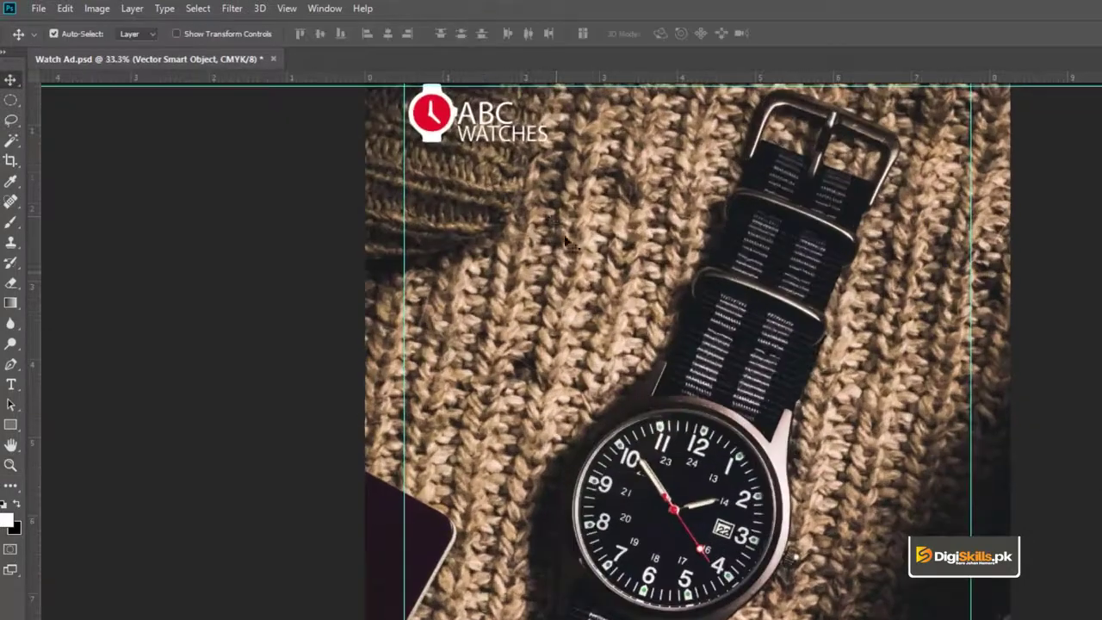
pyautogui.moveTo(549, 209); pyautogui.dragTo(546, 245)
pyautogui.press('z')
pyautogui.click(476, 180)
pyautogui.click(486, 162)
pyautogui.press('v')
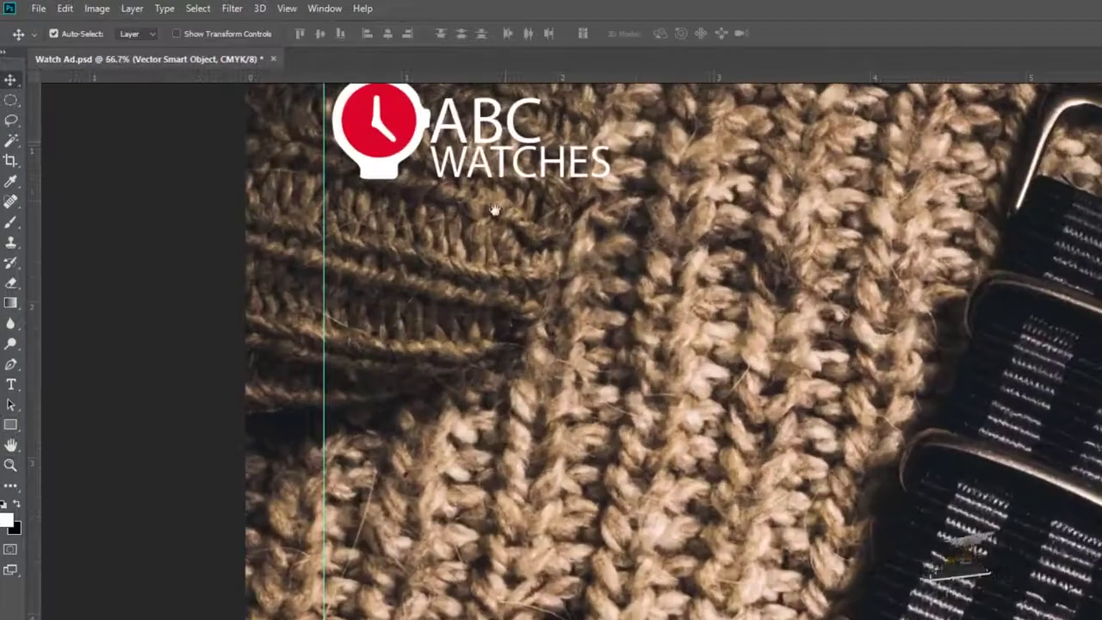
pyautogui.moveTo(494, 212); pyautogui.dragTo(536, 330)
pyautogui.moveTo(443, 245); pyautogui.dragTo(433, 241)
pyautogui.press('z')
pyautogui.keyDown('alt'); pyautogui.click(638, 346); pyautogui.keyUp('alt')
pyautogui.keyDown('alt'); pyautogui.click(754, 476); pyautogui.keyUp('alt')
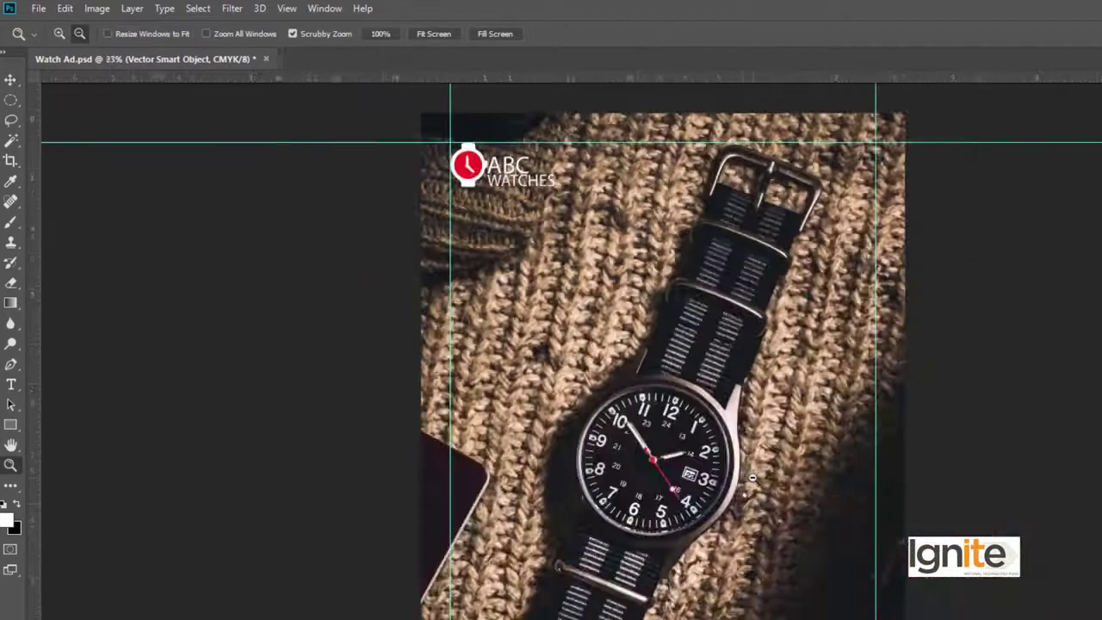
pyautogui.keyDown('alt'); pyautogui.click(731, 474); pyautogui.keyUp('alt')
pyautogui.click(689, 434)
pyautogui.press('v')
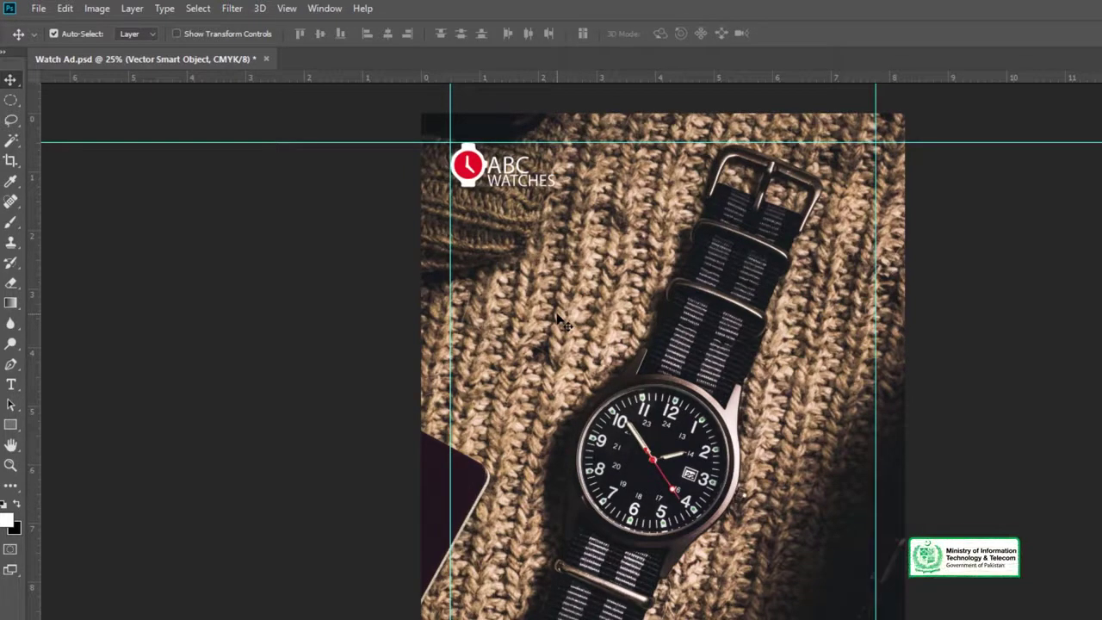
# In full-screen mode with menu bar, add the white headline text "Travel with Time" above the watch dial.
pyautogui.press('f')
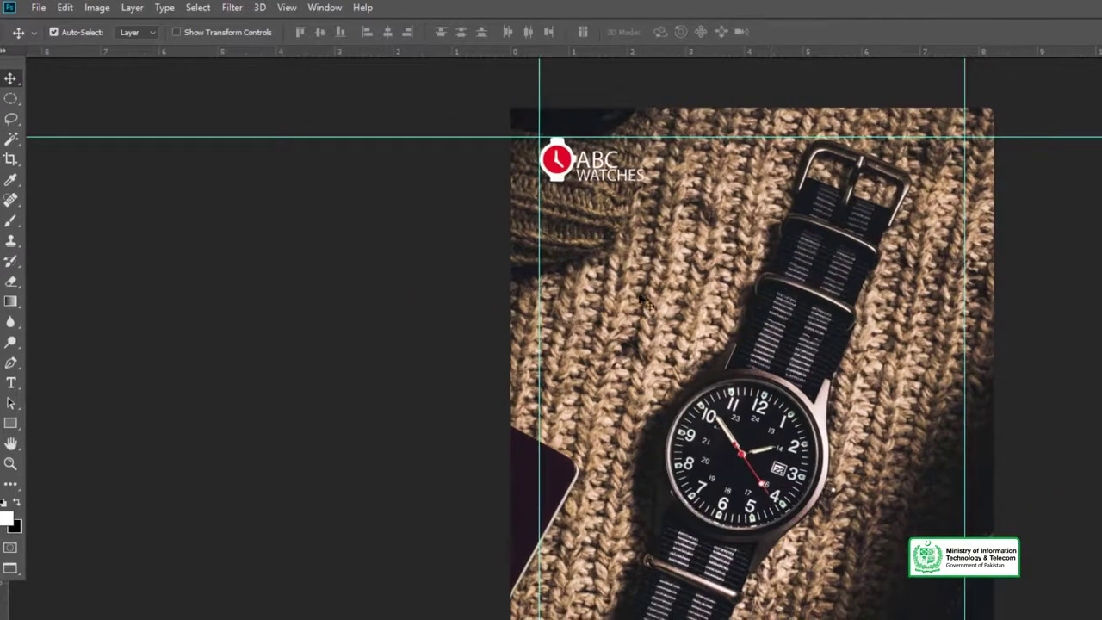
pyautogui.press('t')
pyautogui.click(676, 263)
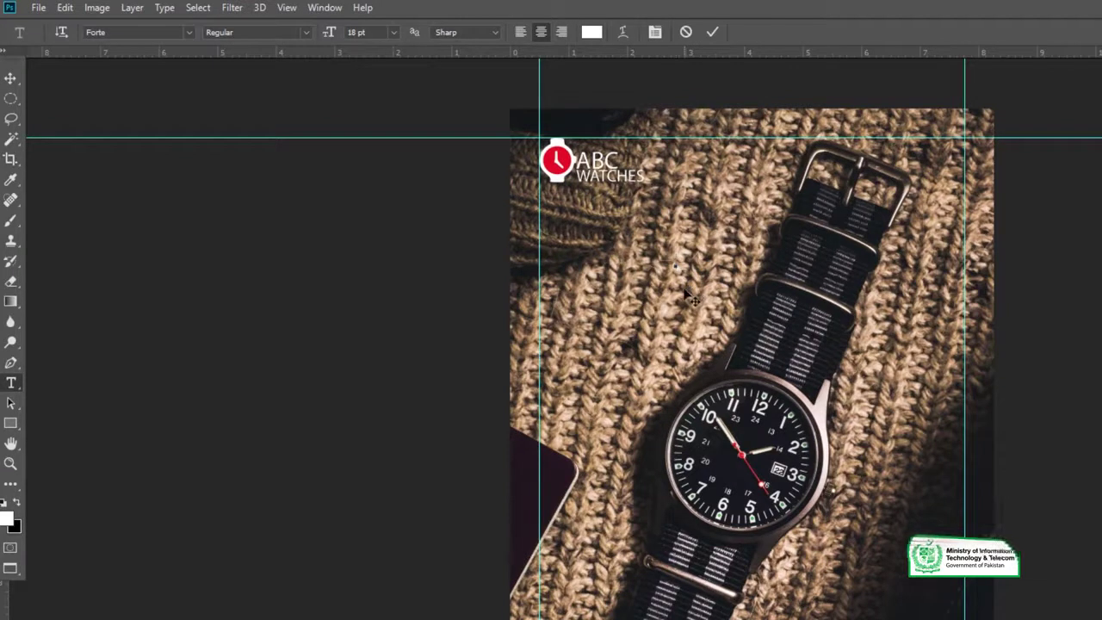
pyautogui.write('Travel with Tim')
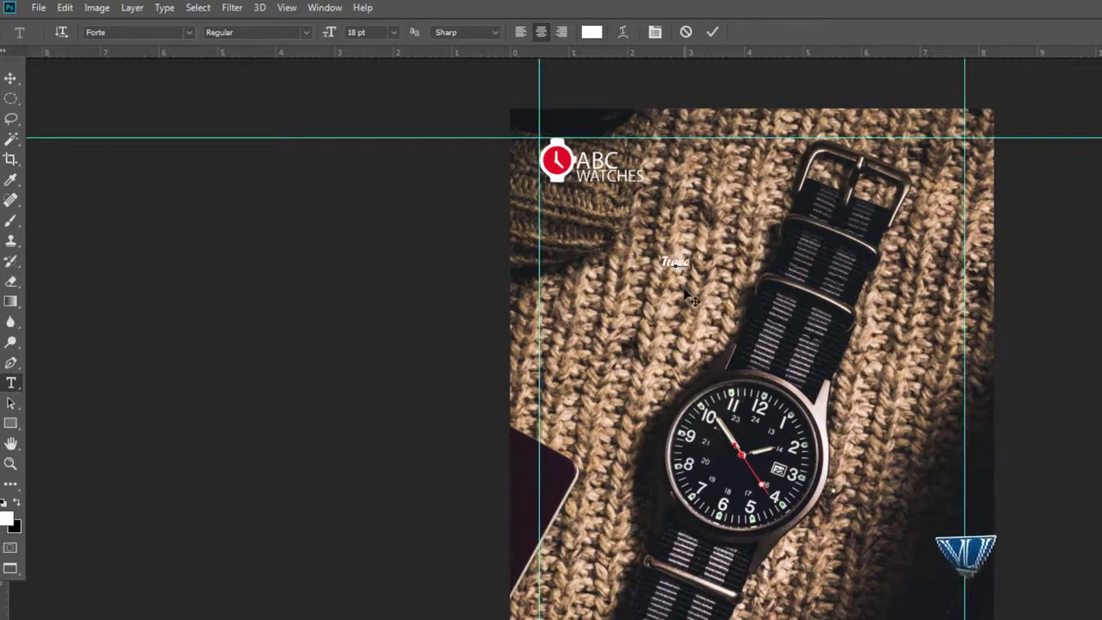
pyautogui.write('e')
pyautogui.click(10, 79)
# Scale the headline up to about 64 pt and shift it to the right across the watch strap.
pyautogui.hotkey('ctrl', 't')
pyautogui.moveTo(720, 251); pyautogui.dragTo(789, 254)
pyautogui.moveTo(873, 232); pyautogui.dragTo(930, 219)
pyautogui.press('Return')
# Change the headline's font from Forte to Qwerty Ability - Personal Use.
pyautogui.press('t')
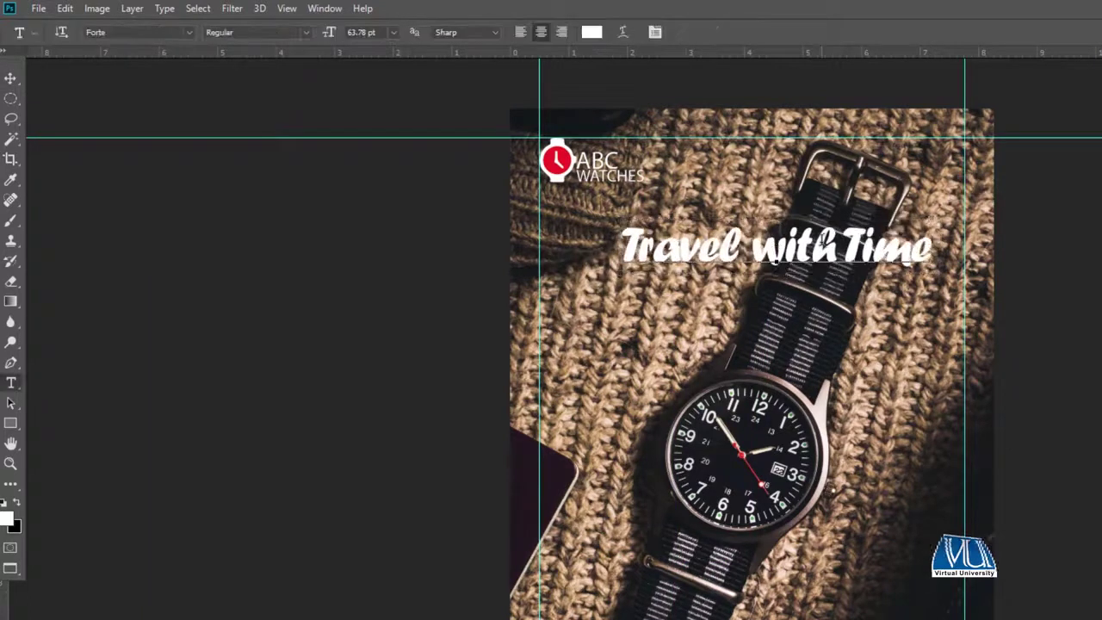
pyautogui.tripleClick(822, 241)
pyautogui.click(137, 31)
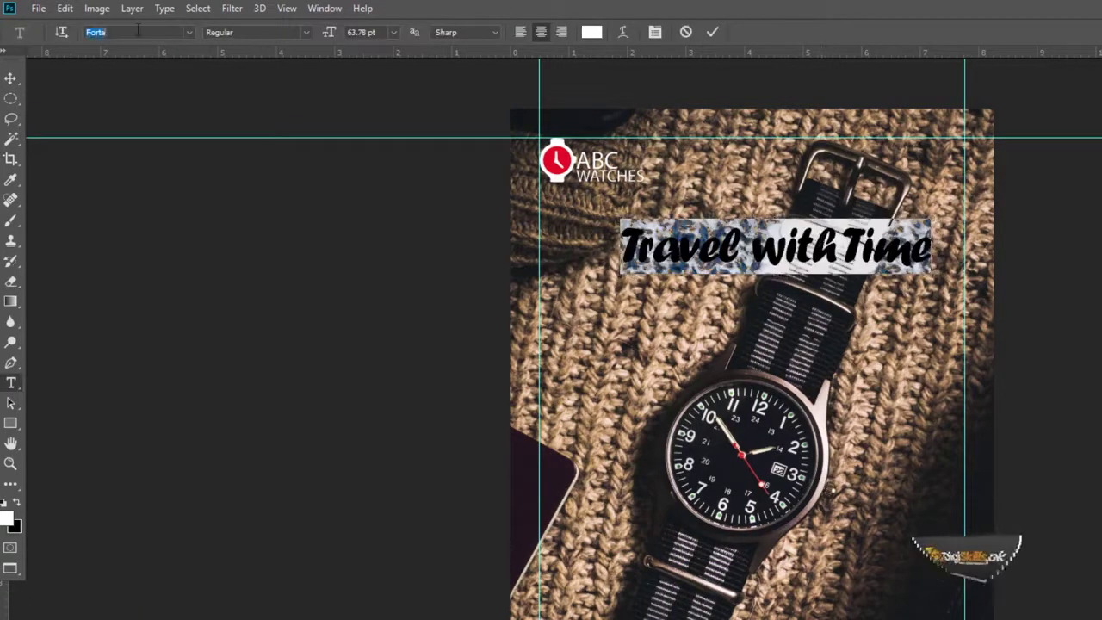
pyautogui.write('qwerty')
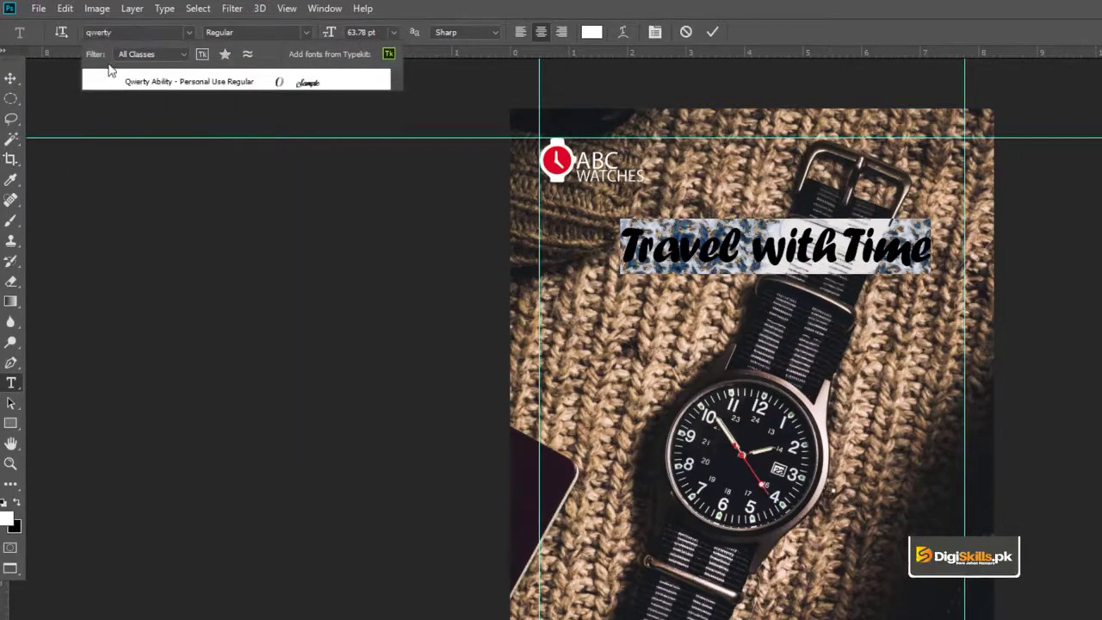
pyautogui.click(129, 83)
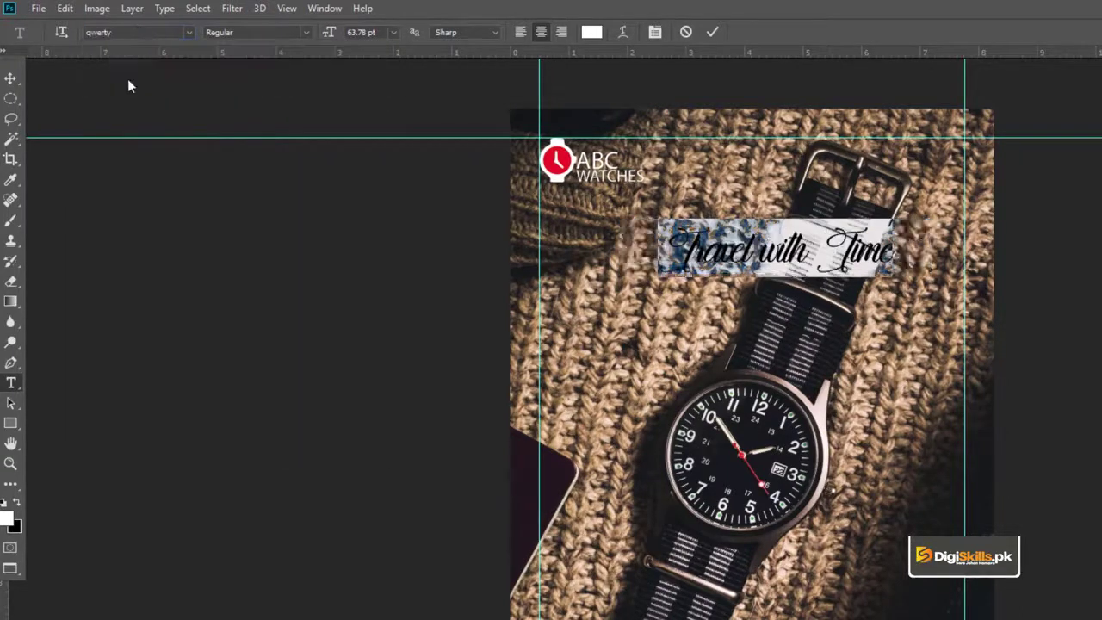
pyautogui.click(11, 78)
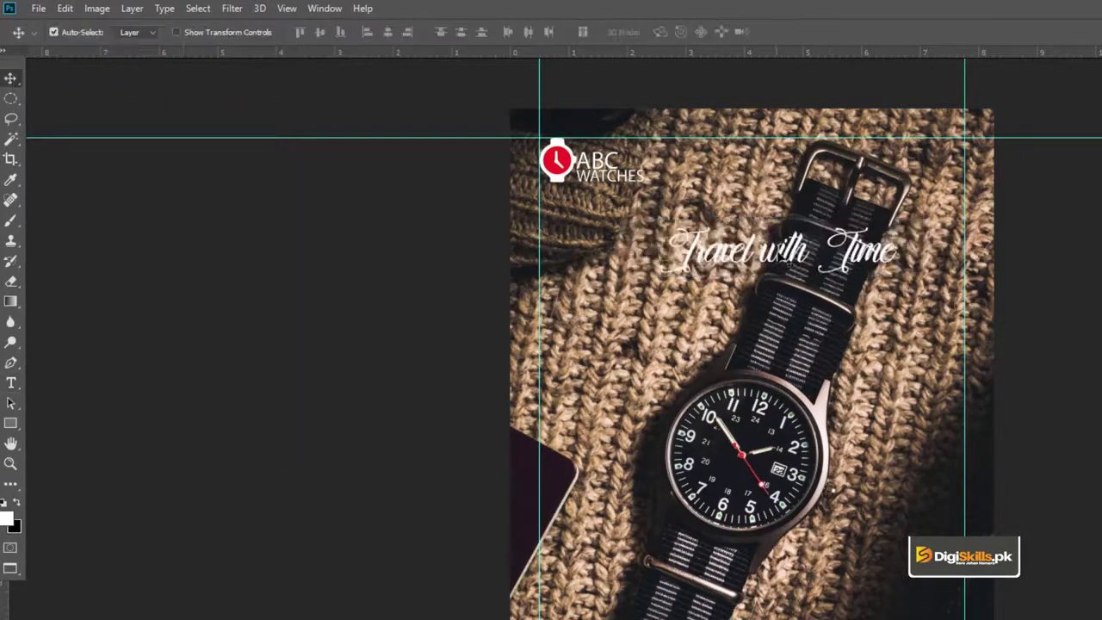
# Shift the headline slightly to the left and down, and scale it up to about 94 pt.
pyautogui.keyDown('ctrl'); pyautogui.click(782, 292); pyautogui.keyUp('ctrl')
pyautogui.moveTo(744, 239); pyautogui.dragTo(711, 270)
pyautogui.hotkey('ctrl', 't')
pyautogui.moveTo(971, 195); pyautogui.dragTo(1082, 167)
pyautogui.press('Return')
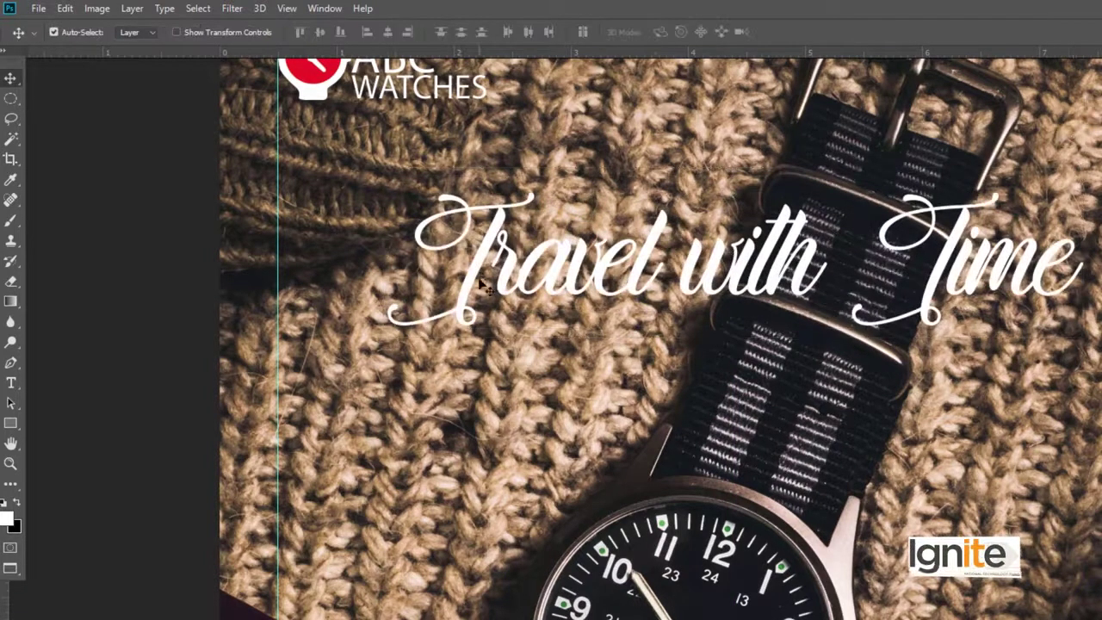
# Replace both capital T letters so that the headline reads "travel with time" in lowercase.
pyautogui.press('t')
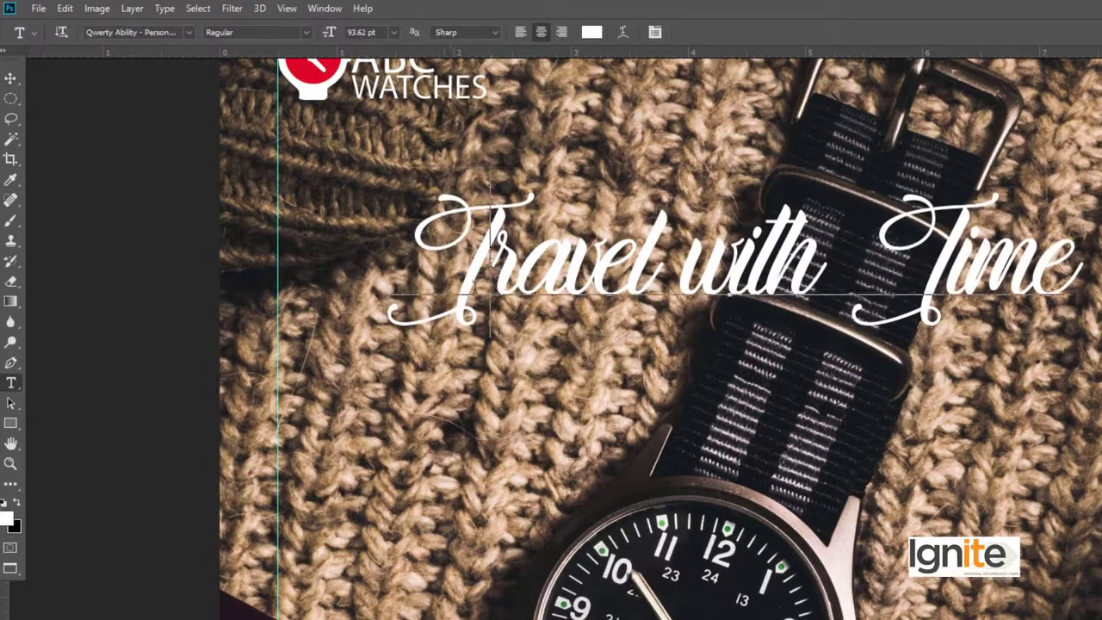
pyautogui.click(490, 258)
pyautogui.press('BackSpace')
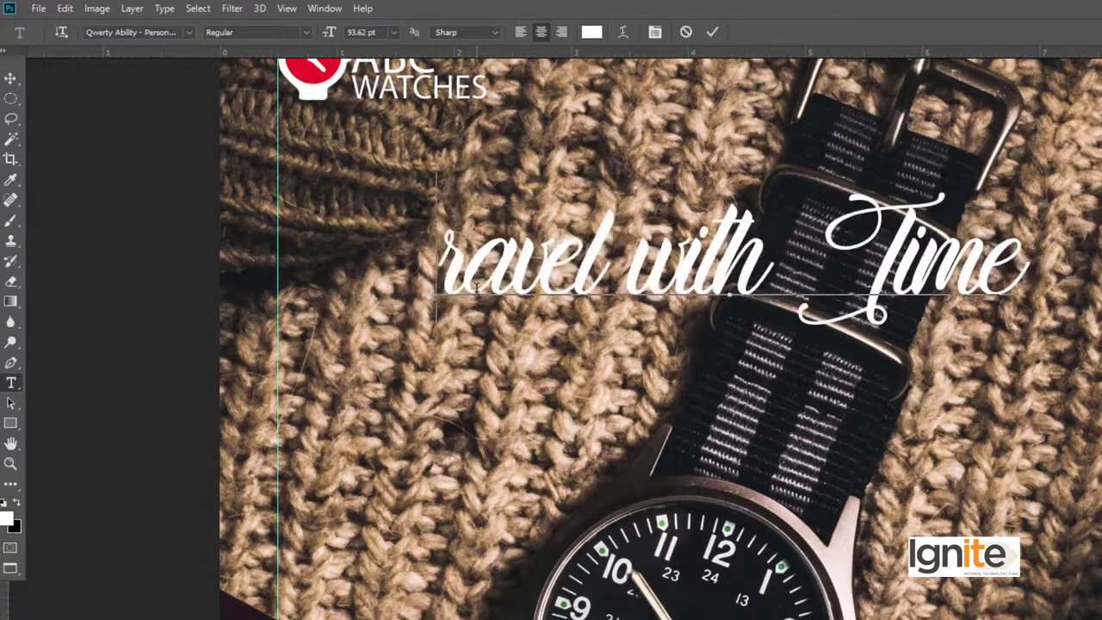
pyautogui.write('t')
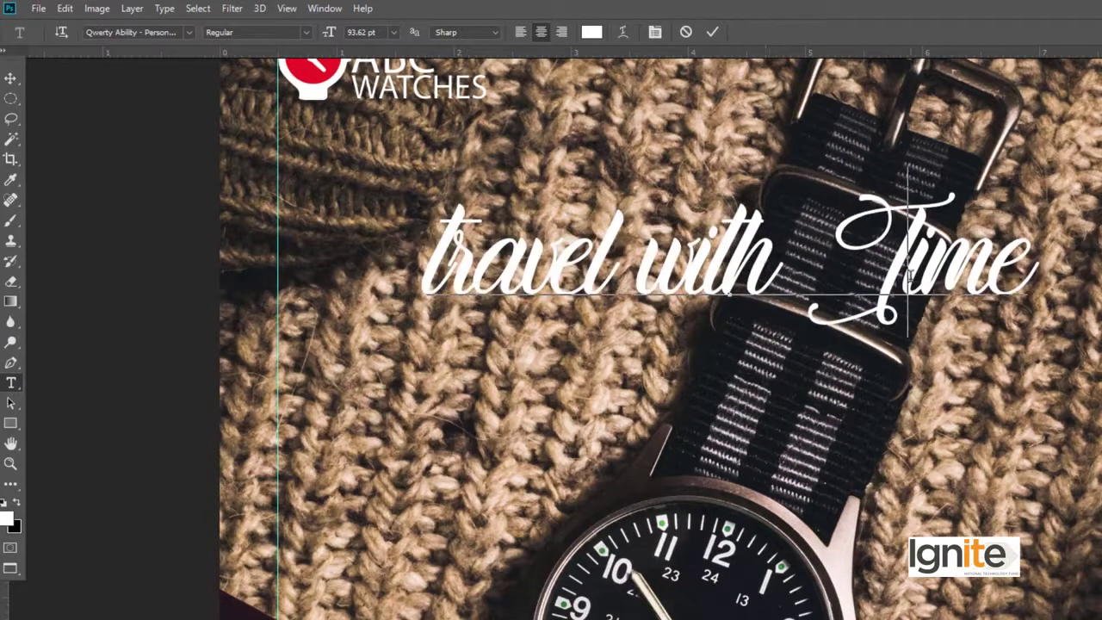
pyautogui.press('BackSpace')
pyautogui.write('t')
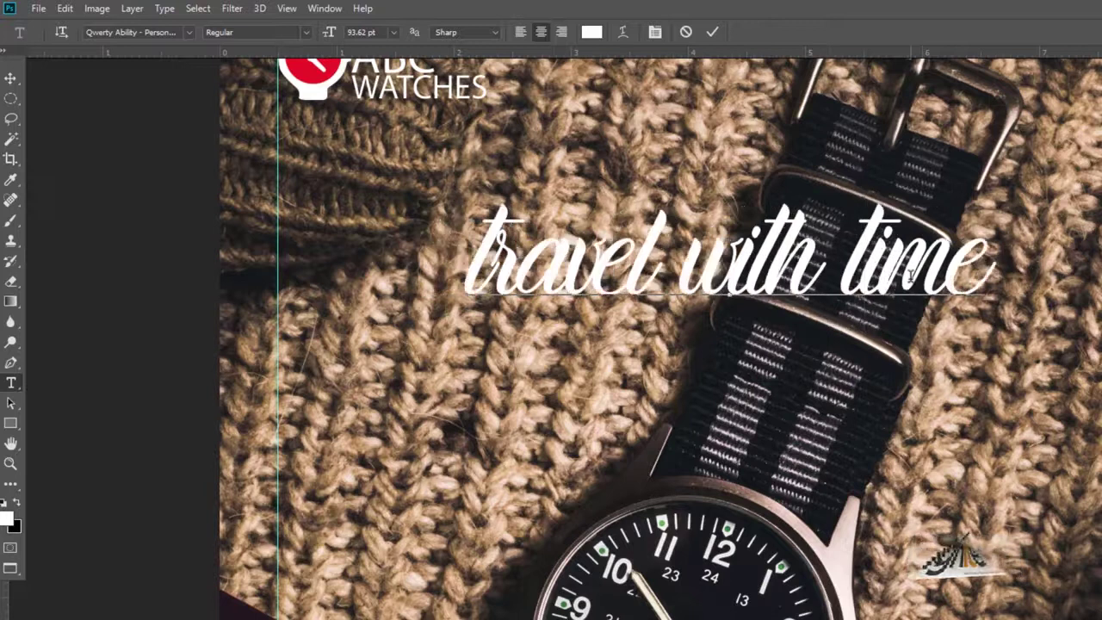
pyautogui.click(11, 78)
# Enlarge the lowercase headline slightly with Free Transform.
pyautogui.press('z')
pyautogui.keyDown('alt'); pyautogui.click(680, 323); pyautogui.keyUp('alt')
pyautogui.press('v')
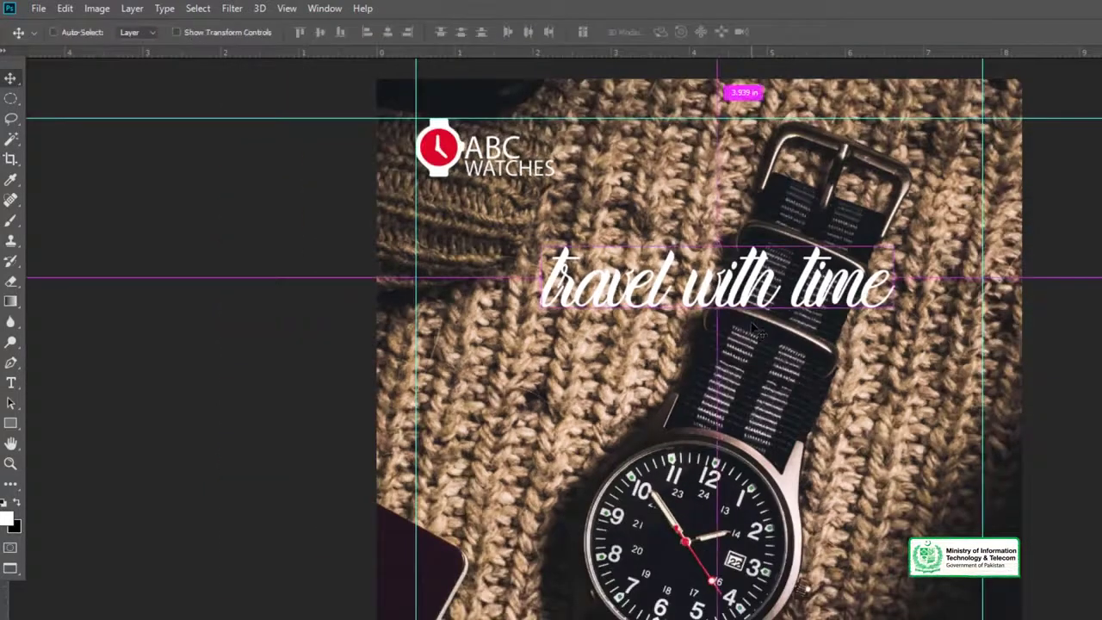
pyautogui.hotkey('ctrl', 't')
pyautogui.moveTo(895, 221); pyautogui.dragTo(925, 210)
pyautogui.press('Return')
# Move the headline up to just below the logo and scale it down slightly.
pyautogui.press('z')
pyautogui.click(444, 33)
pyautogui.press('v')
pyautogui.moveTo(723, 265); pyautogui.dragTo(721, 234)
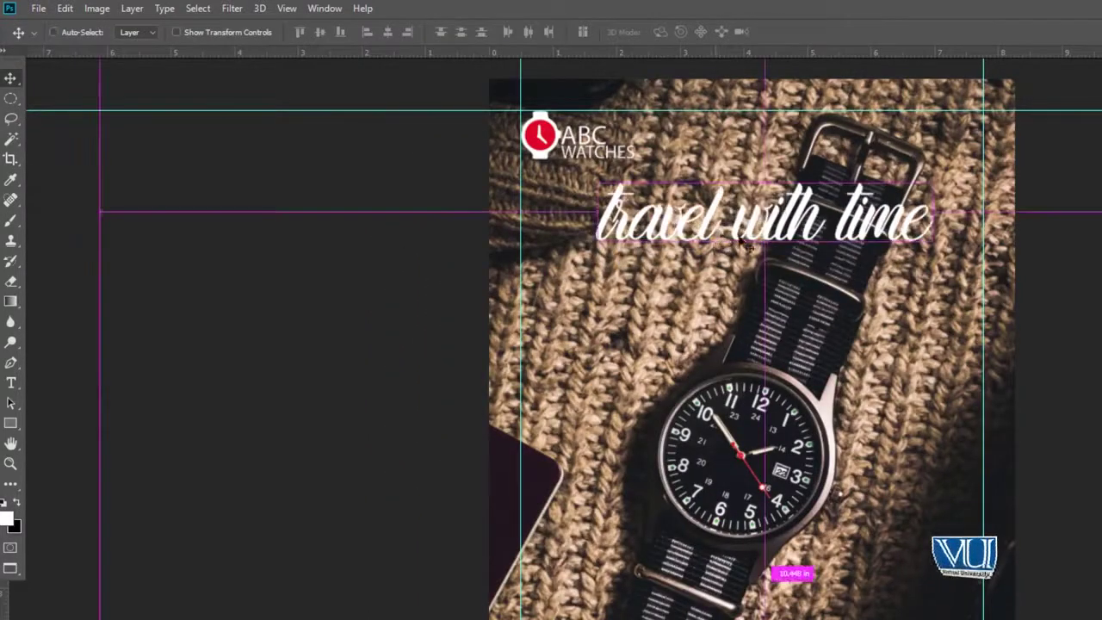
pyautogui.hotkey('ctrl', 't')
pyautogui.moveTo(934, 159); pyautogui.dragTo(918, 163)
pyautogui.press('Return')
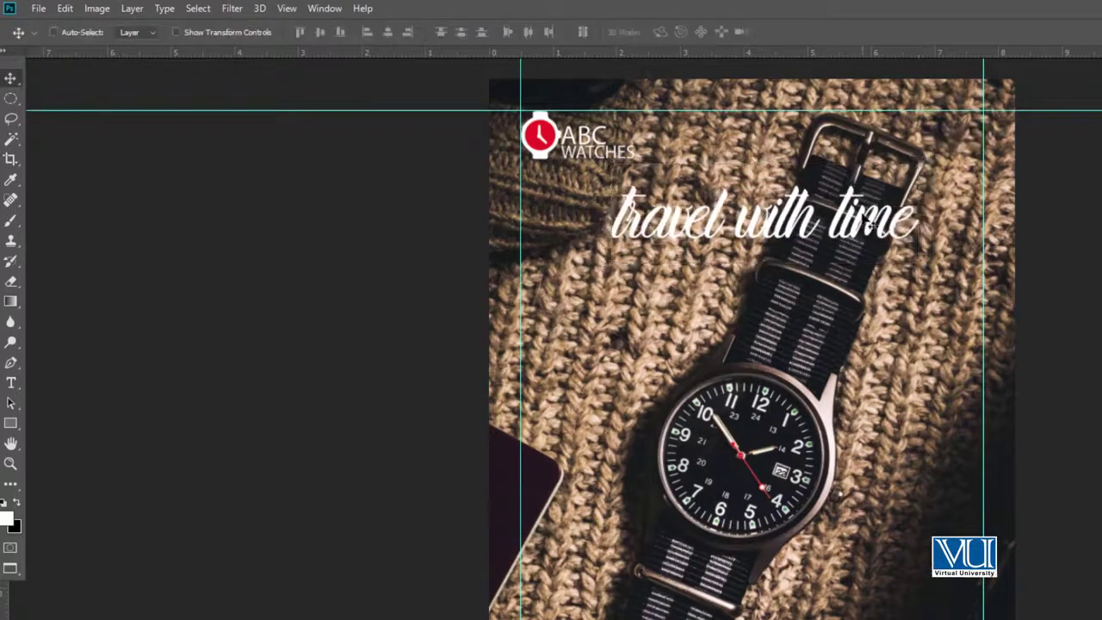
# Centre the headline horizontally on the whole page and clear the selection.
pyautogui.hotkey('ctrl', 'a')
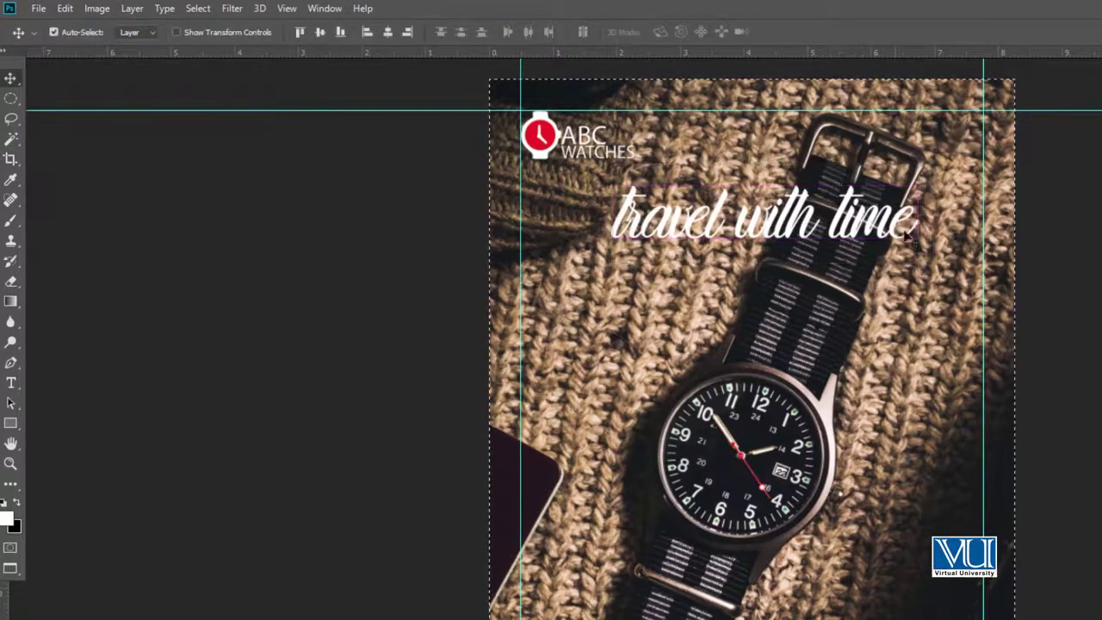
pyautogui.click(388, 33)
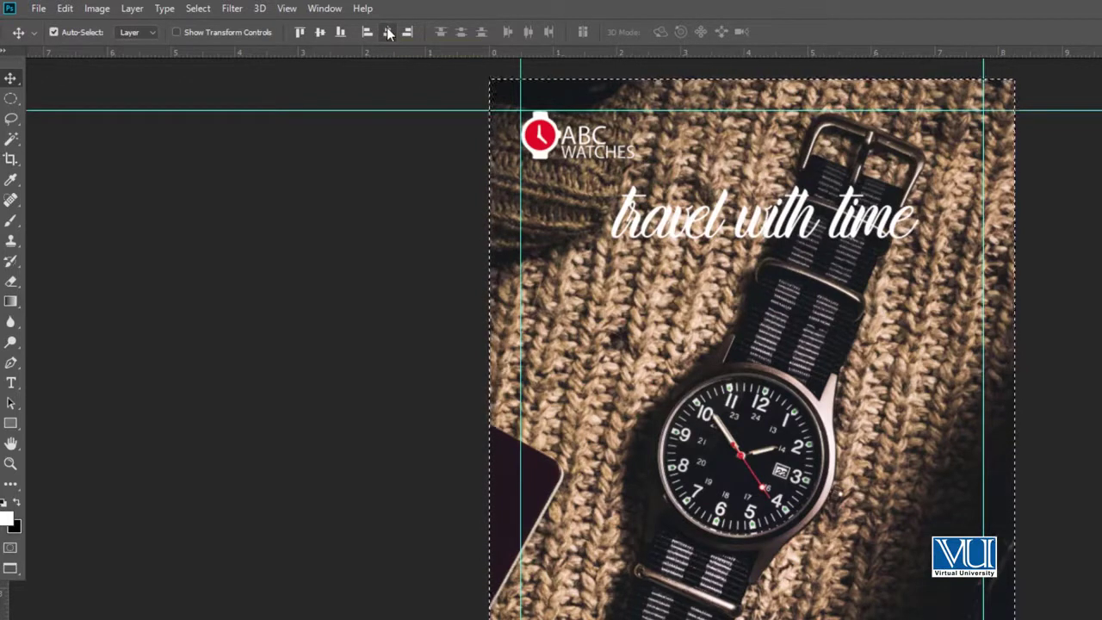
pyautogui.press('ctrl')
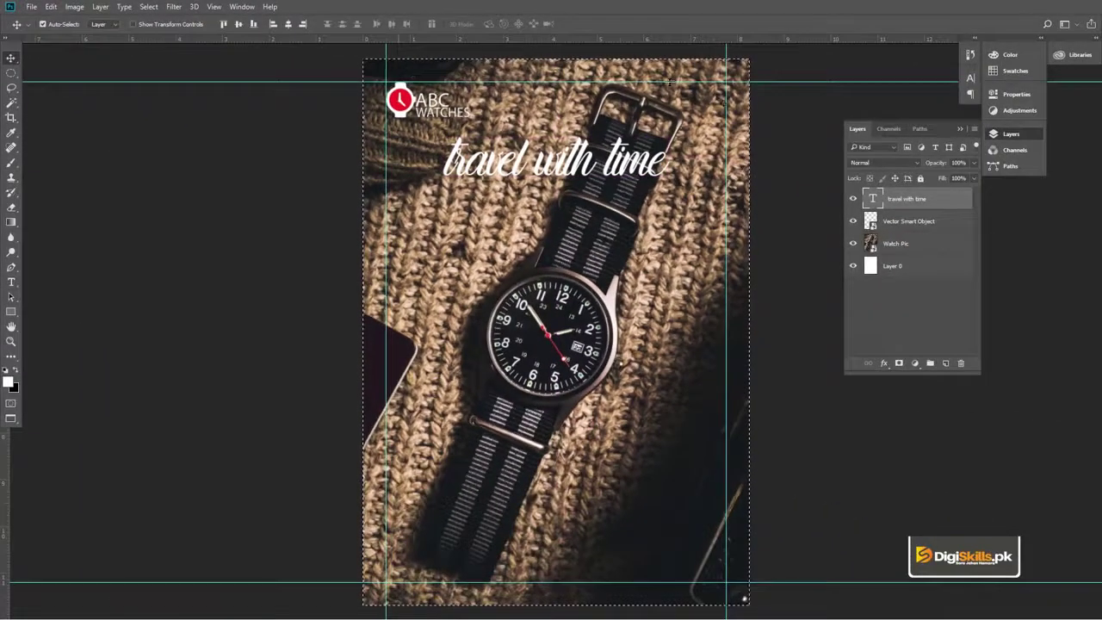
pyautogui.hotkey('ctrl', 'd')
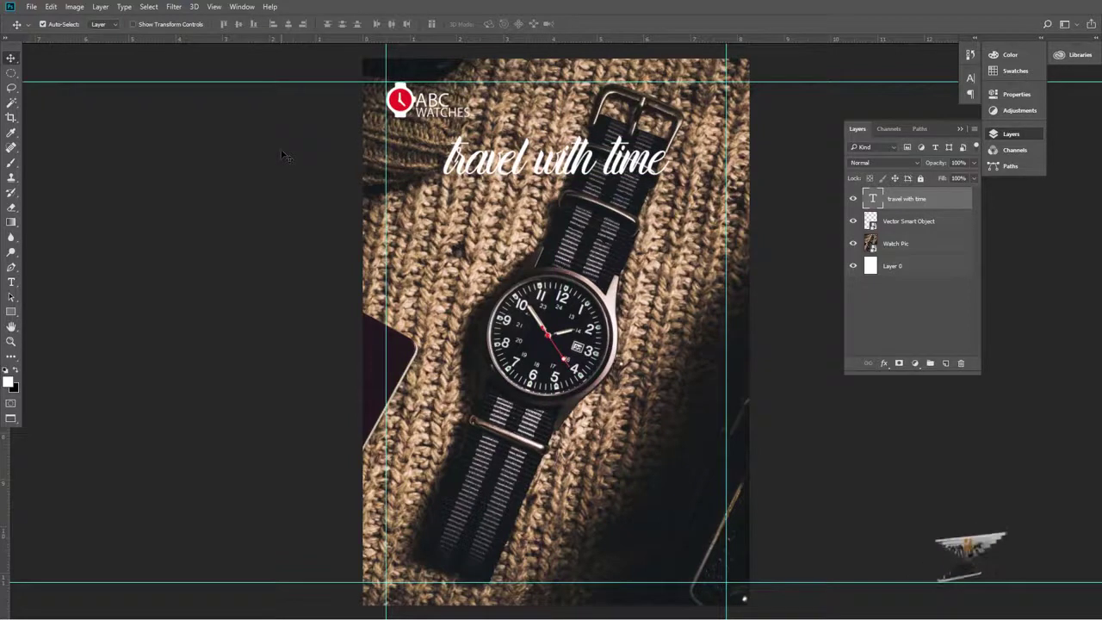
# Add a new empty layer above the headline text layer.
pyautogui.moveTo(511, 287); pyautogui.dragTo(492, 281)
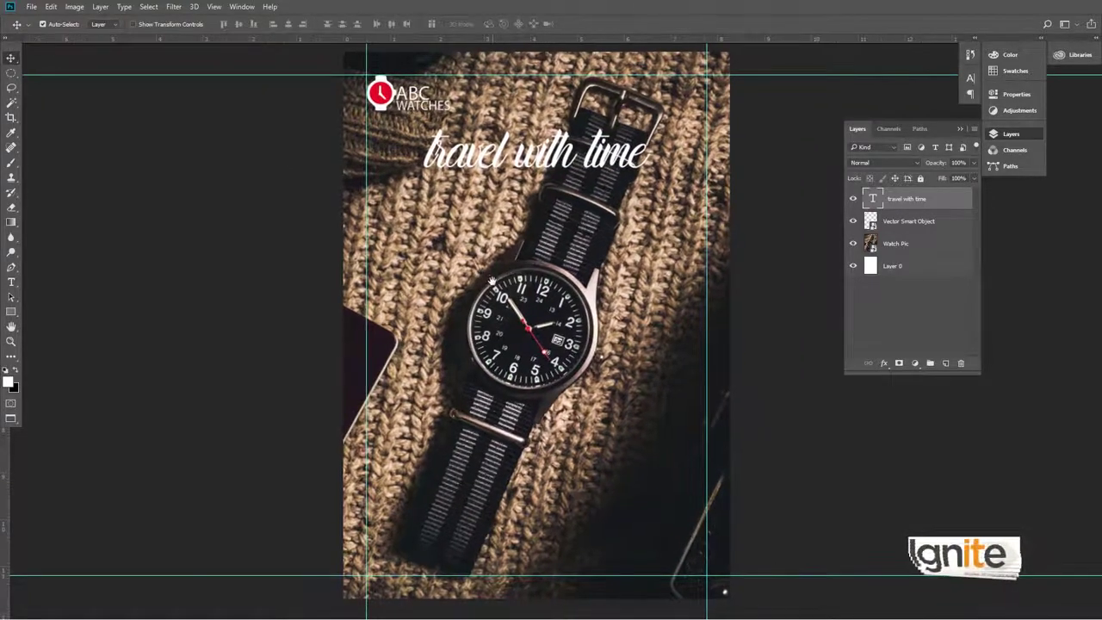
pyautogui.click(946, 363)
pyautogui.moveTo(621, 452); pyautogui.dragTo(590, 418)
pyautogui.keyDown('ctrl'); pyautogui.click(591, 403); pyautogui.keyUp('ctrl')
pyautogui.keyDown('ctrl'); pyautogui.click(589, 401); pyautogui.keyUp('ctrl')
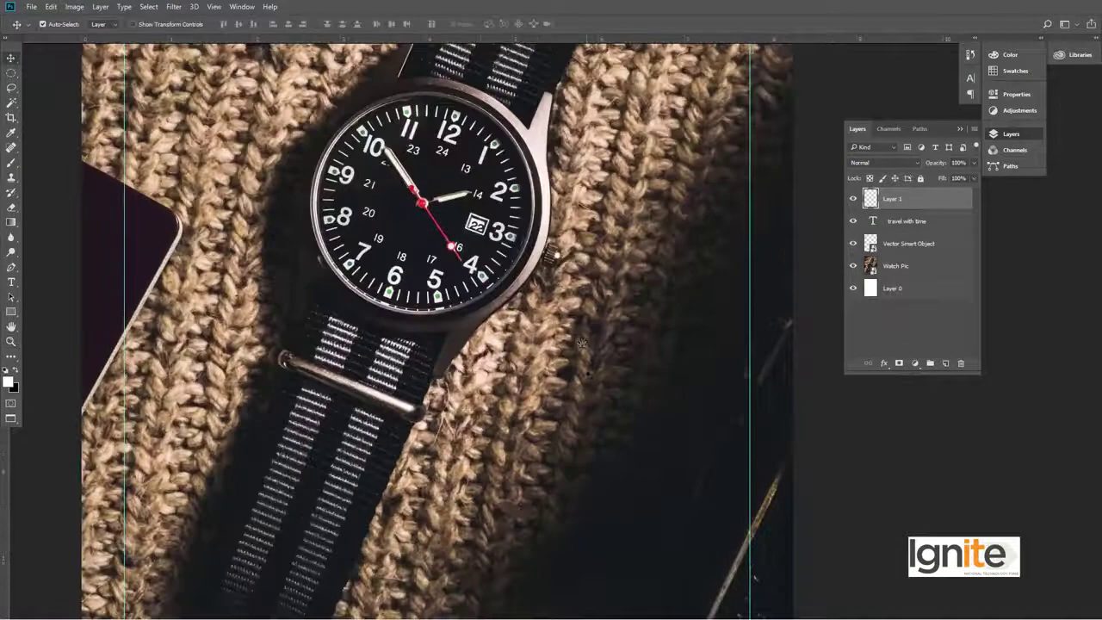
pyautogui.moveTo(589, 367); pyautogui.dragTo(584, 329)
pyautogui.scroll(-1, 607, 313)
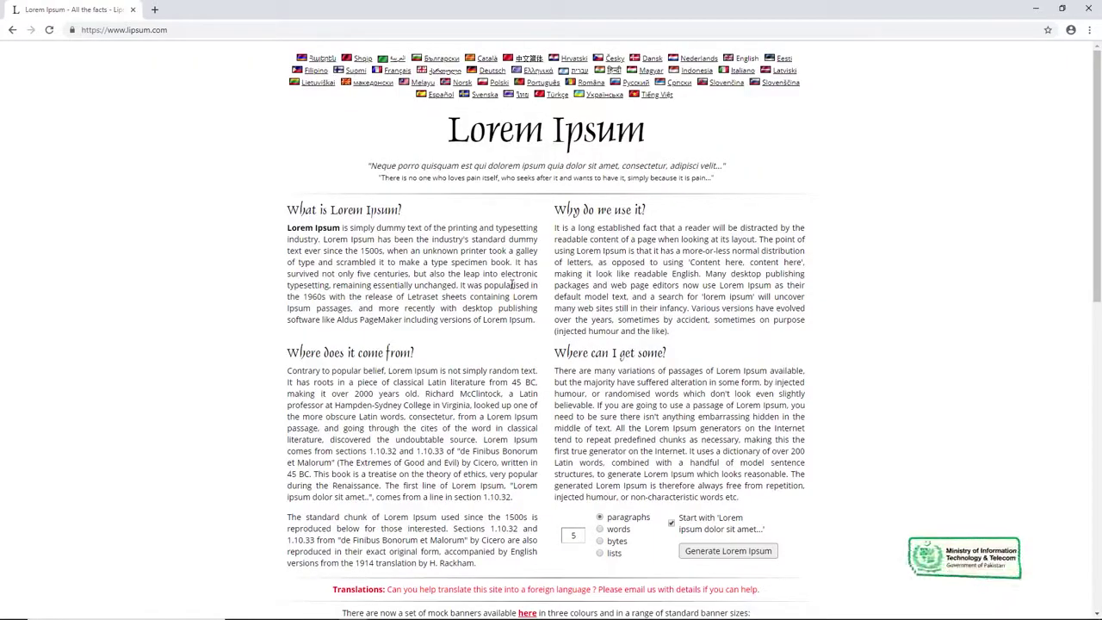
# Copy the "What is Lorem Ipsum?" paragraph from lipsum.com in the browser and return to Photoshop.
pyautogui.moveTo(449, 618)
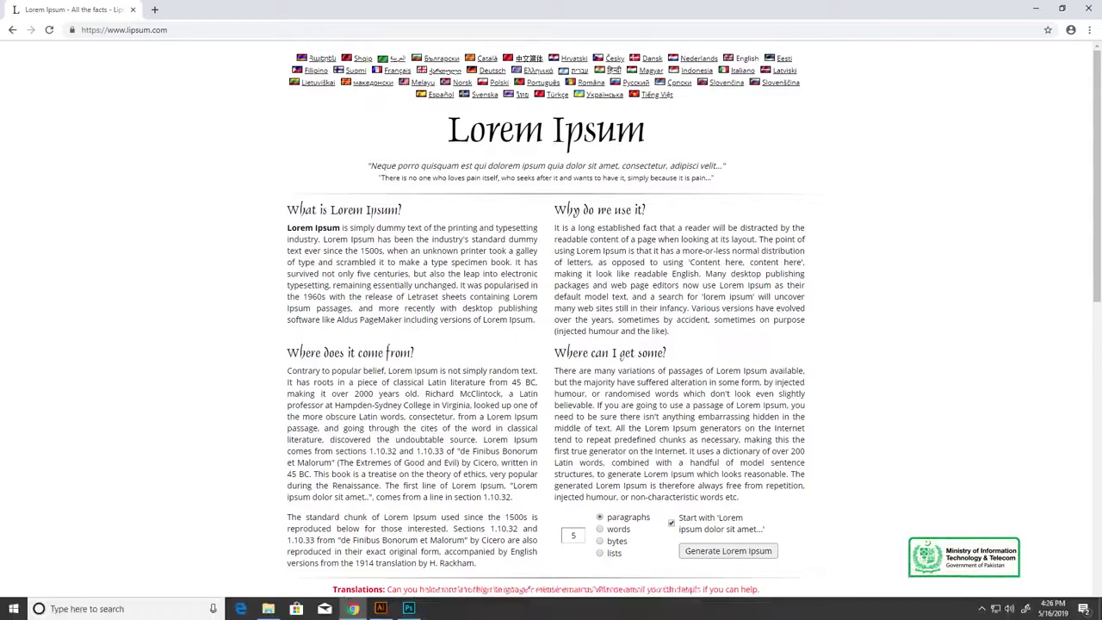
pyautogui.click(411, 609)
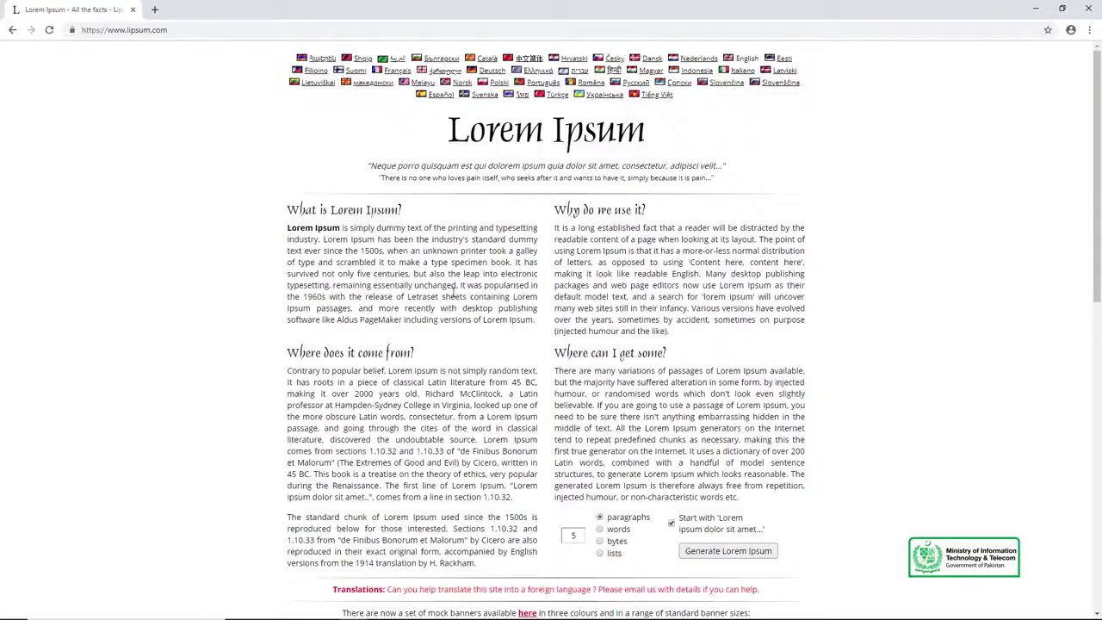
pyautogui.moveTo(288, 228); pyautogui.dragTo(522, 321)
pyautogui.hotkey('ctrl', 'c')
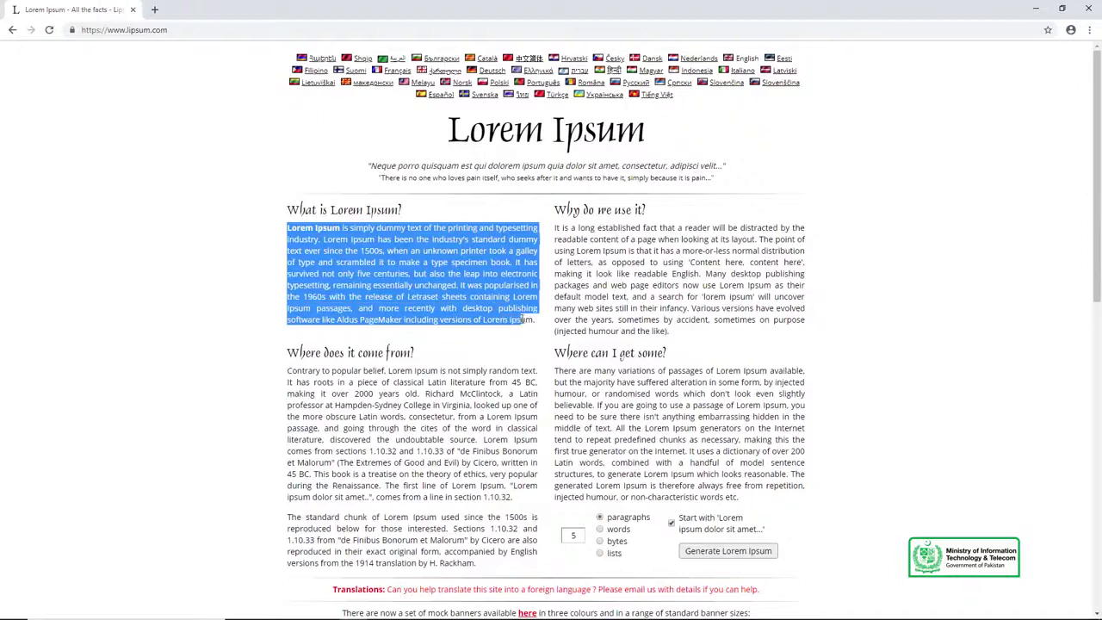
pyautogui.click(460, 273)
pyautogui.scroll(-2, 534, 372)
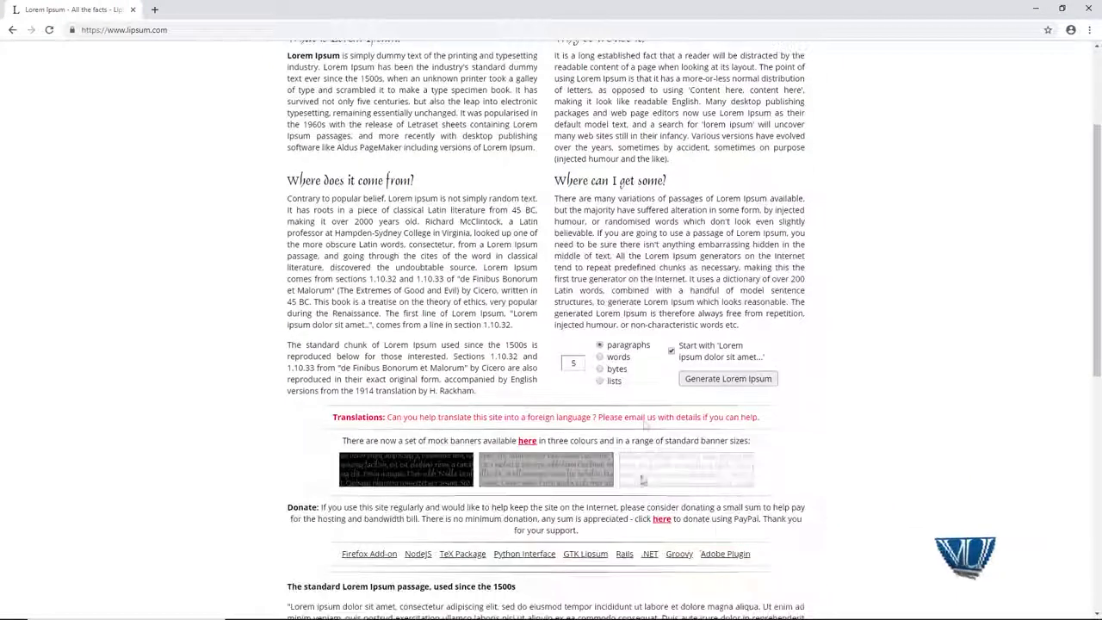
pyautogui.click(1035, 7)
# Draw a horizontal paragraph text box between the lower watch strap and the right margin guide, and paste the copied Lorem Ipsum text into it.
pyautogui.scroll(1, 484, 273)
pyautogui.moveTo(476, 234); pyautogui.dragTo(465, 244)
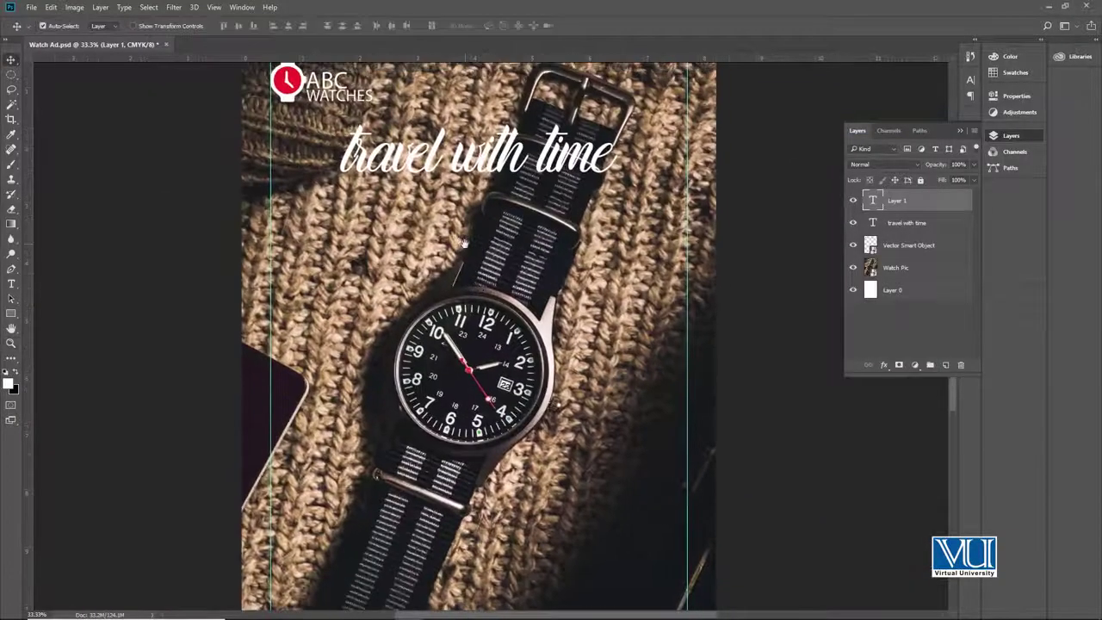
pyautogui.moveTo(552, 357); pyautogui.dragTo(505, 256)
pyautogui.keyDown('ctrl'); pyautogui.click(538, 385); pyautogui.keyUp('ctrl')
pyautogui.moveTo(531, 351); pyautogui.dragTo(526, 296)
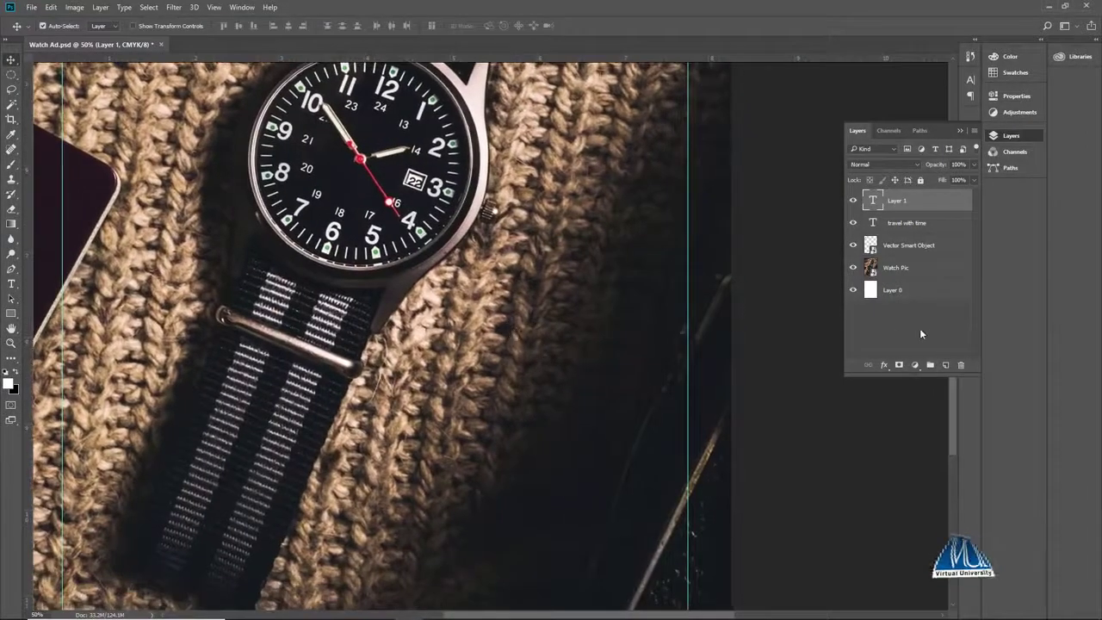
pyautogui.click(11, 284)
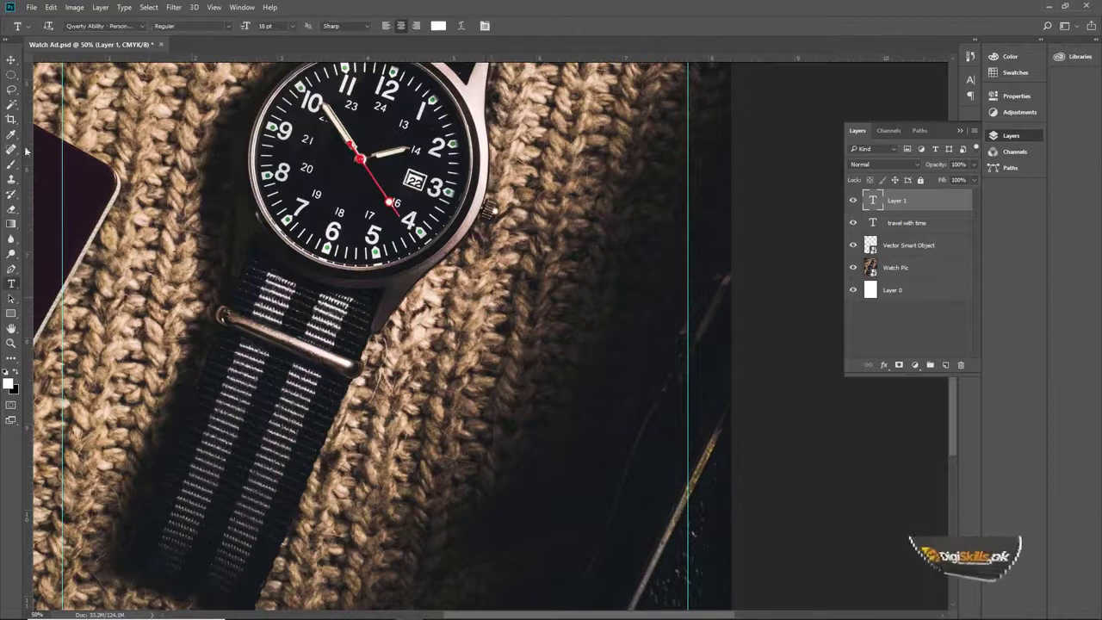
pyautogui.rightClick(11, 291)
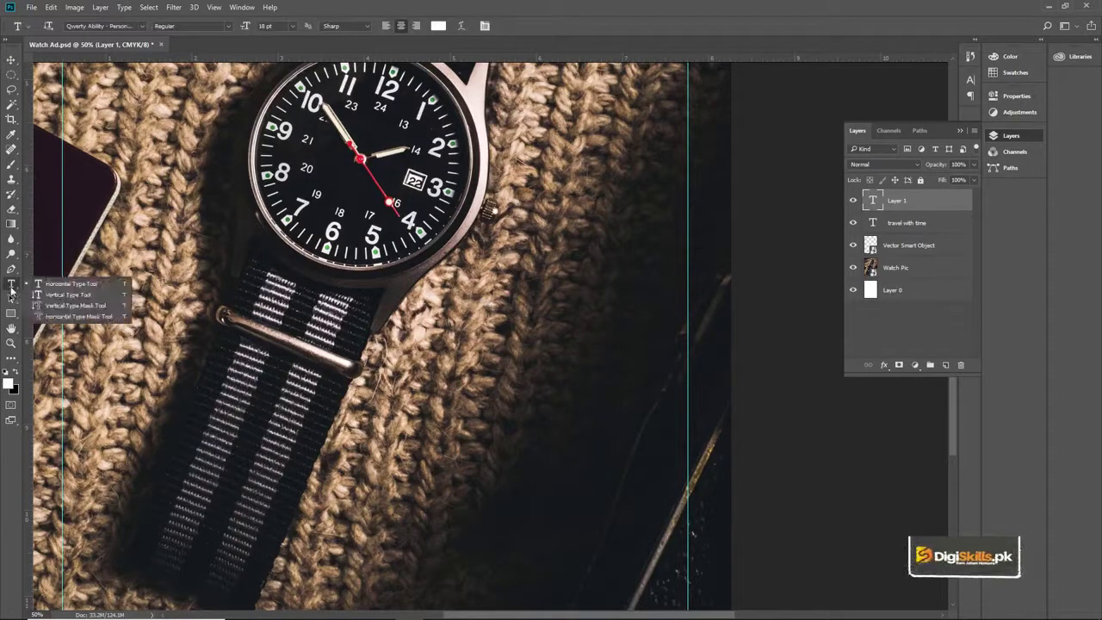
pyautogui.click(35, 283)
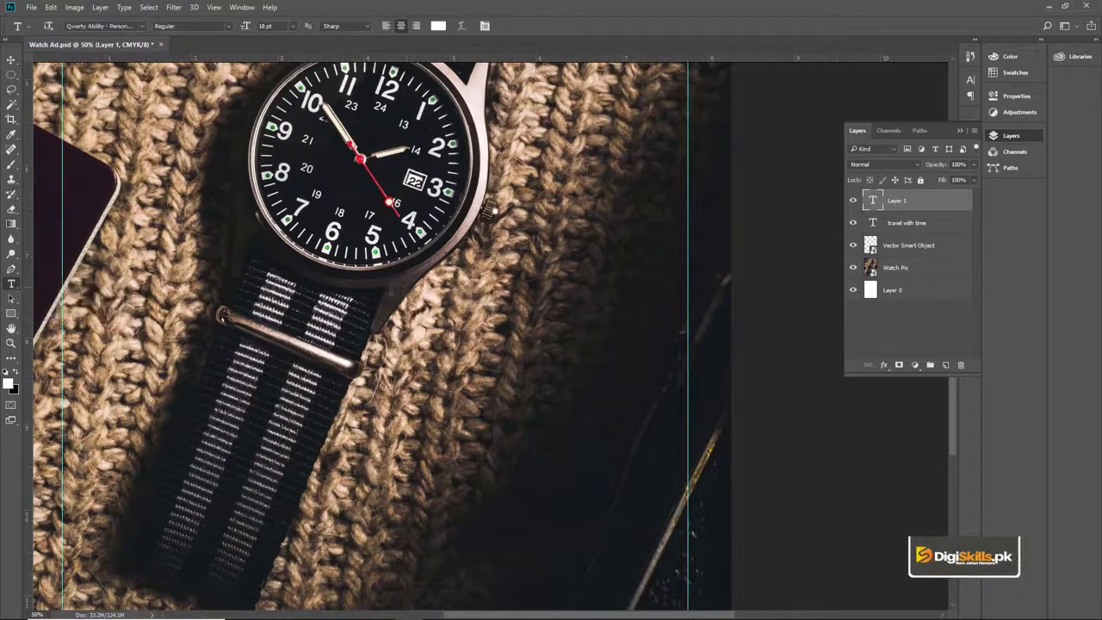
pyautogui.moveTo(607, 501); pyautogui.dragTo(681, 600)
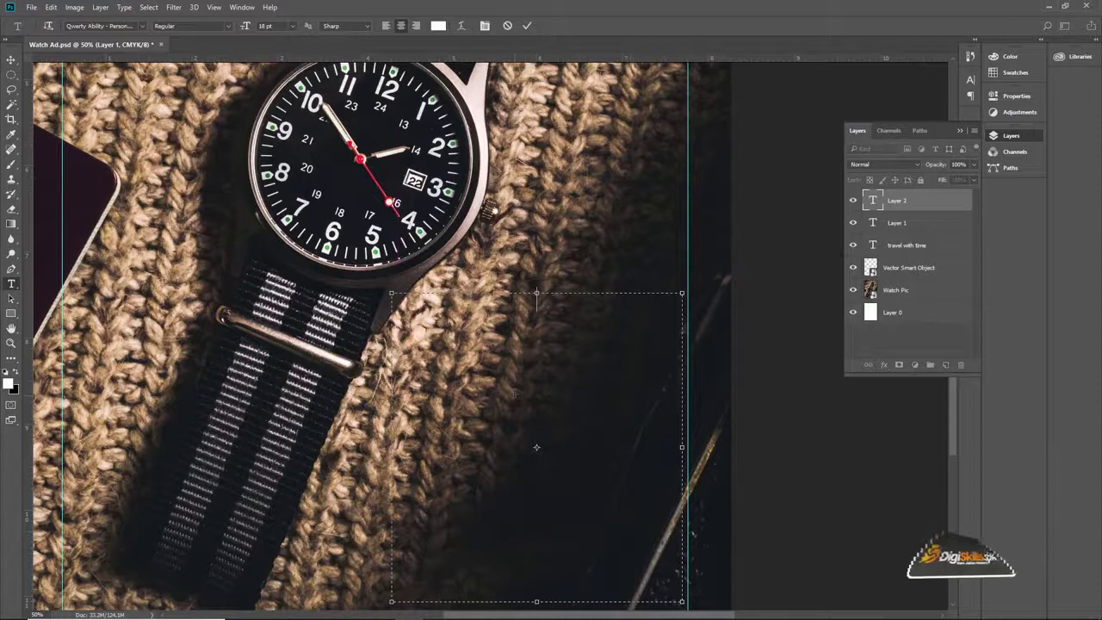
pyautogui.hotkey('ctrl', 'v')
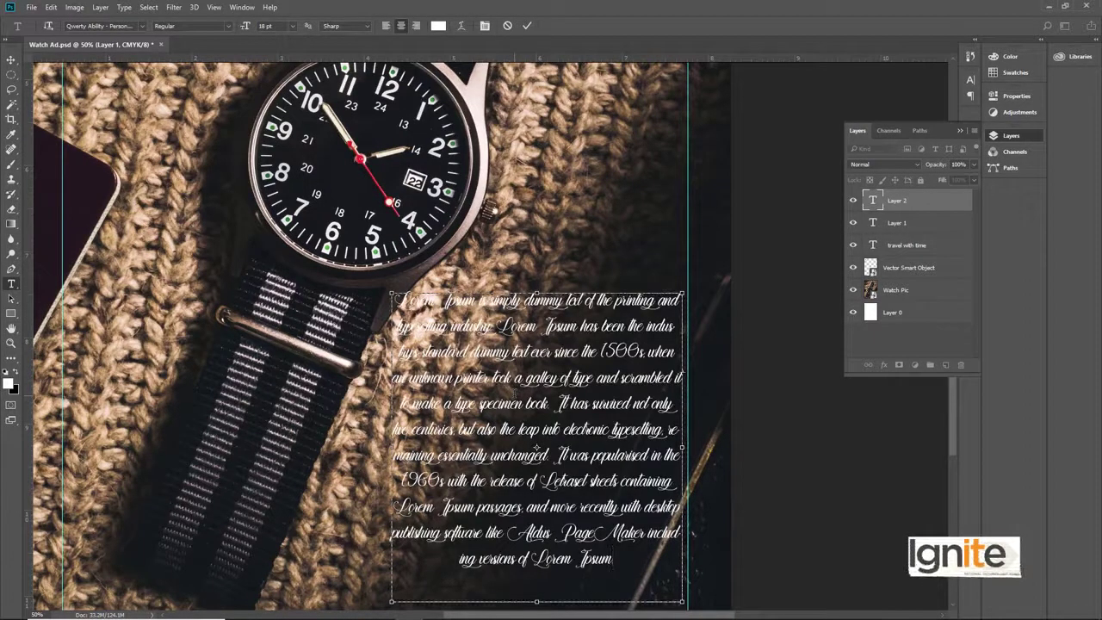
# Set the entire Lorem Ipsum paragraph in Myriad Pro Regular.
pyautogui.hotkey('ctrl', 'a')
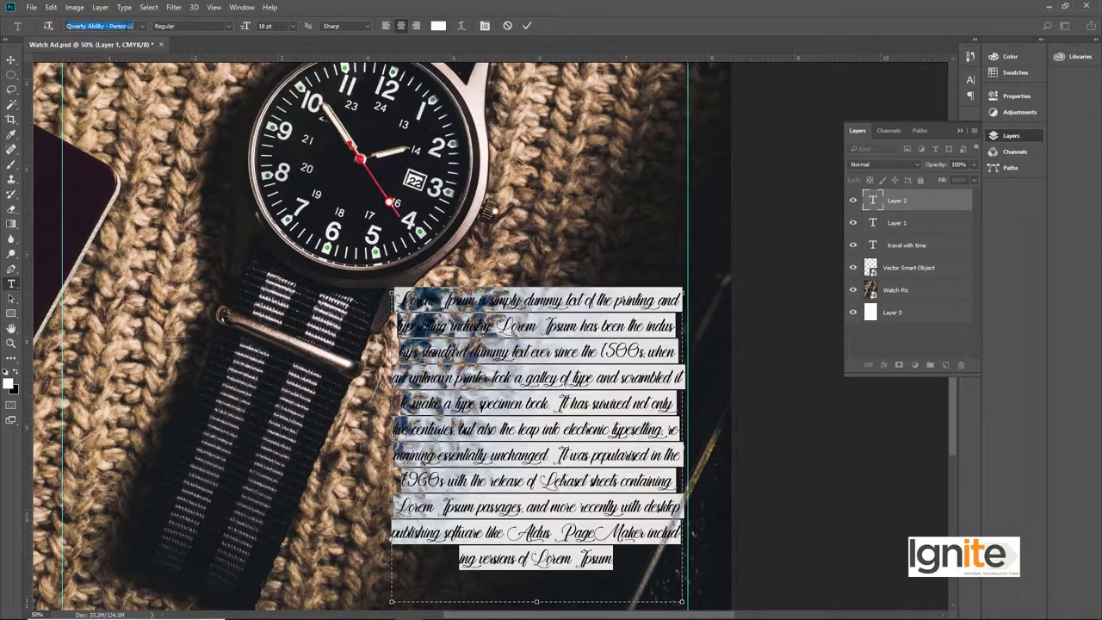
pyautogui.write('myriad')
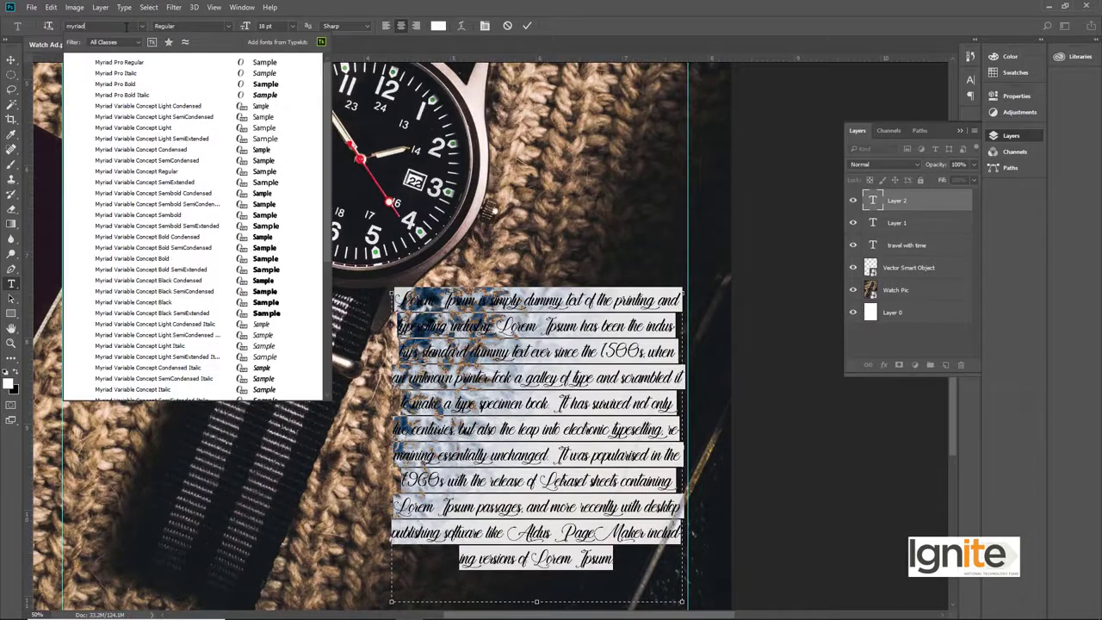
pyautogui.click(160, 62)
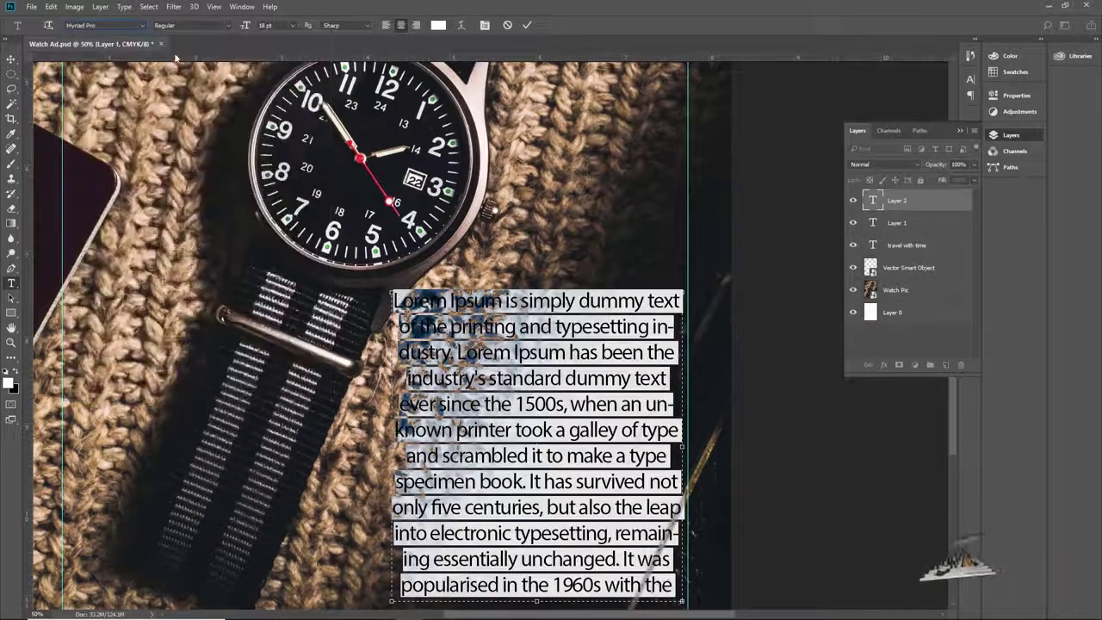
pyautogui.click(11, 59)
# Scale the Lorem Ipsum text block down slightly with Free Transform, keeping it inside the right margin guide.
pyautogui.press('z')
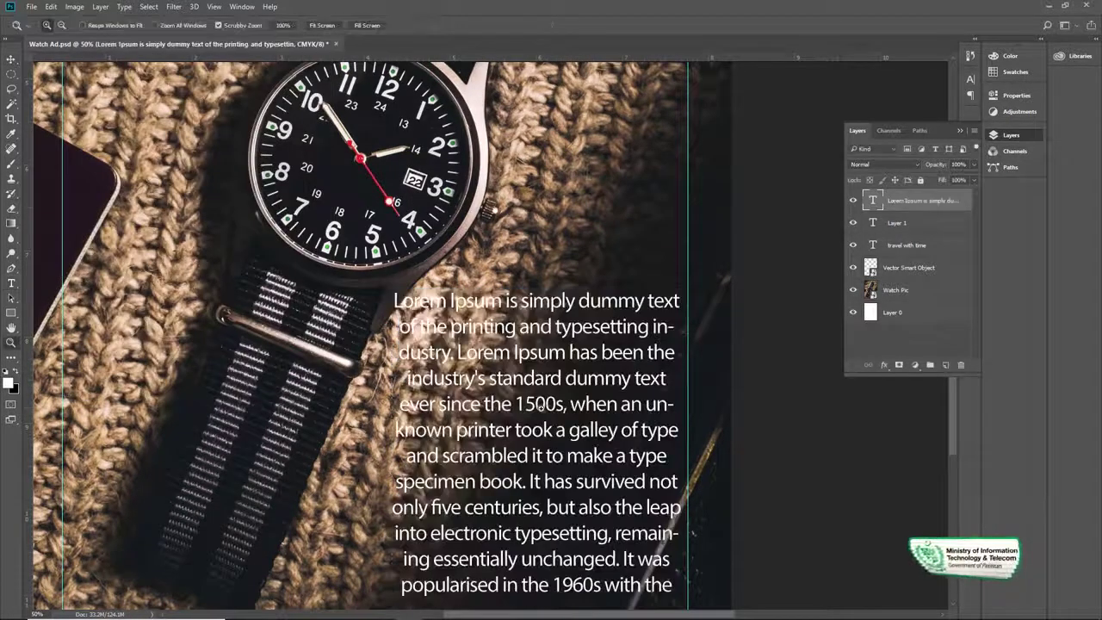
pyautogui.keyDown('alt'); pyautogui.click(536, 416); pyautogui.keyUp('alt')
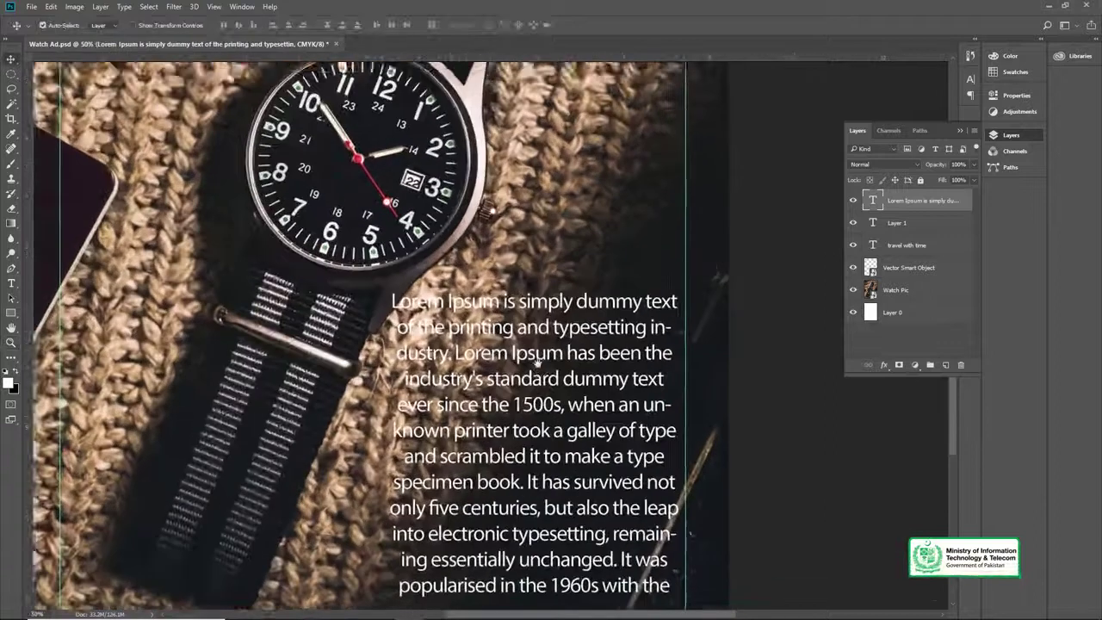
pyautogui.moveTo(541, 390); pyautogui.dragTo(534, 369)
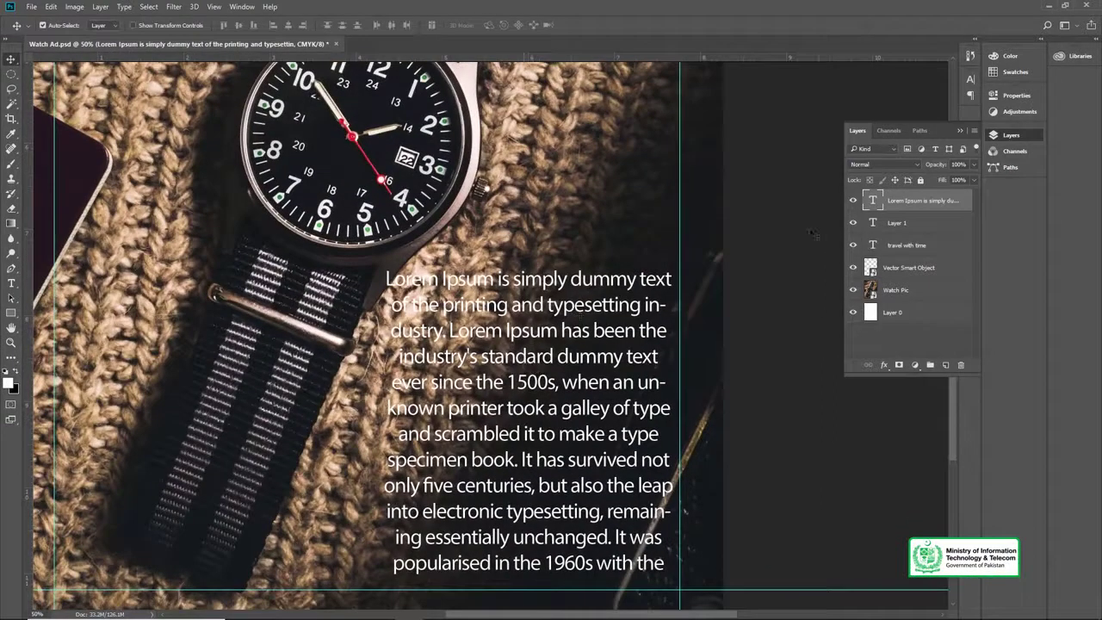
pyautogui.hotkey('ctrl', 't')
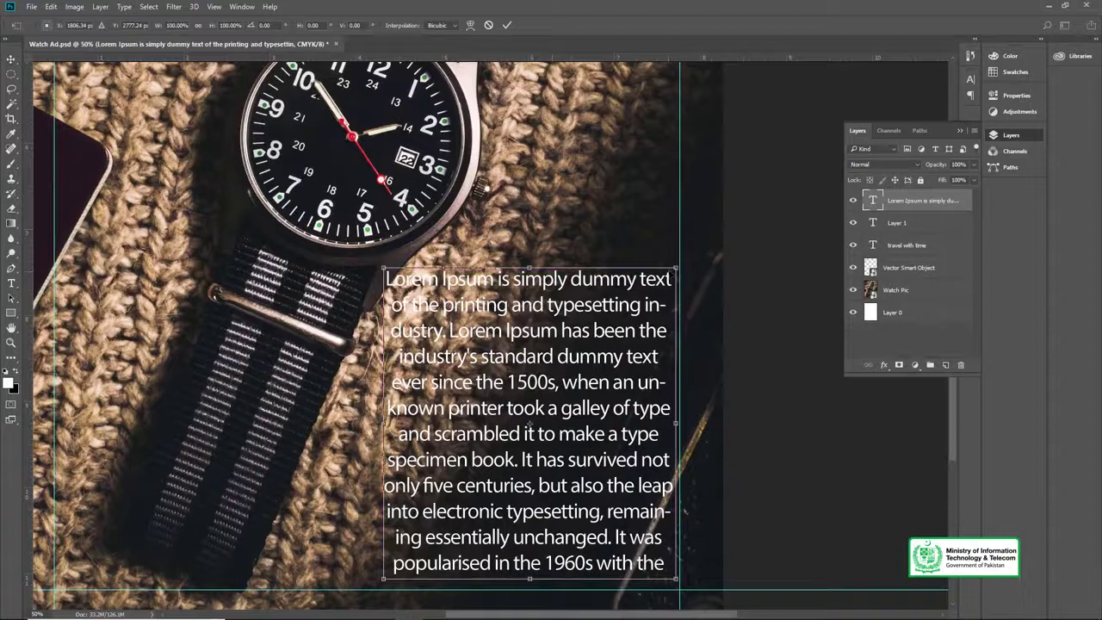
pyautogui.moveTo(676, 268); pyautogui.dragTo(667, 276)
pyautogui.press('Return')
# Apply Justify All alignment to the whole Lorem Ipsum paragraph.
pyautogui.moveTo(534, 360); pyautogui.dragTo(546, 370)
pyautogui.hotkey('ctrl', '+')
pyautogui.moveTo(547, 328); pyautogui.dragTo(547, 344)
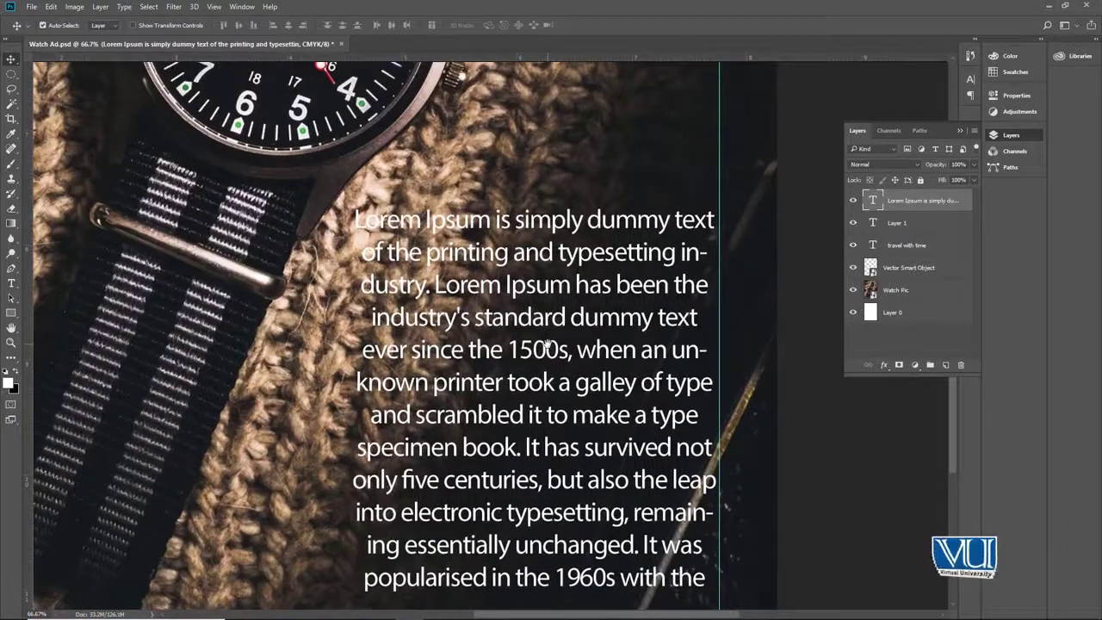
pyautogui.doubleClick(548, 344)
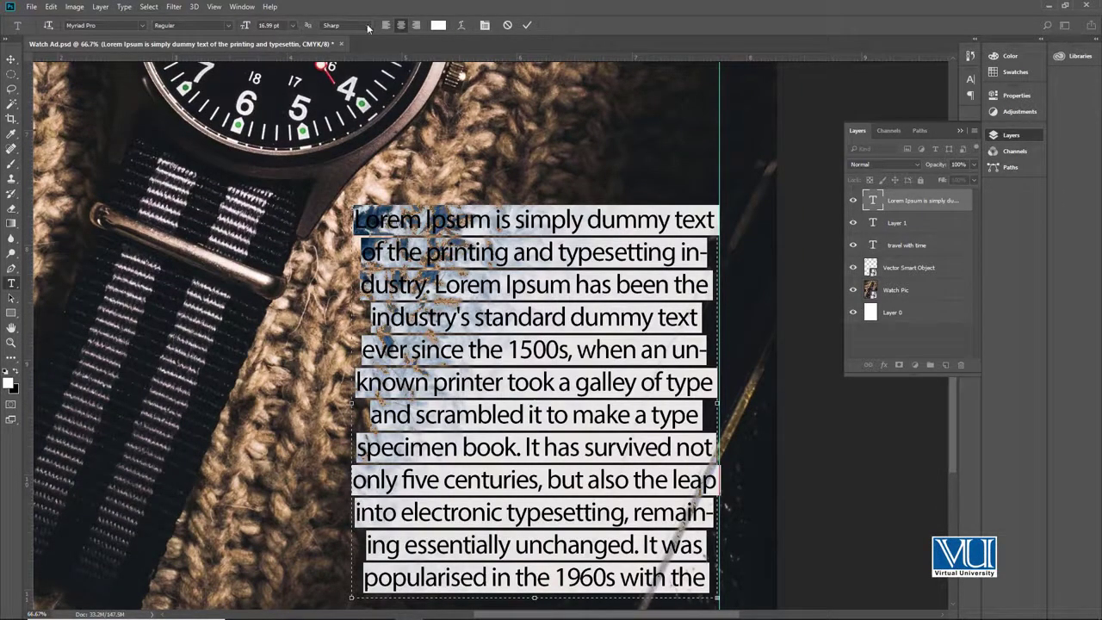
pyautogui.click(485, 25)
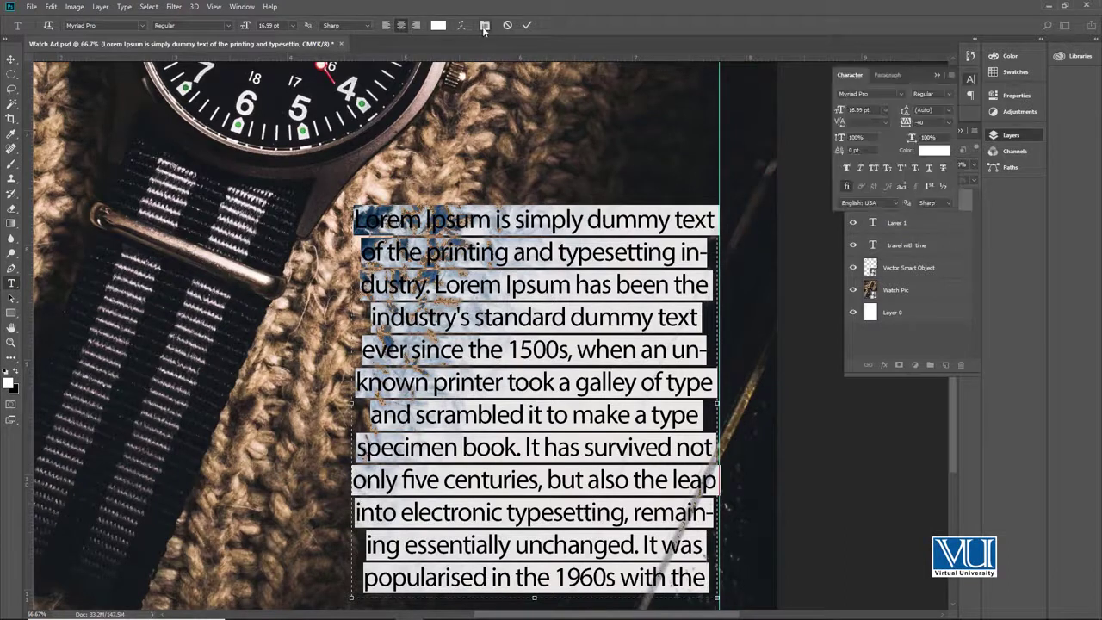
pyautogui.click(891, 77)
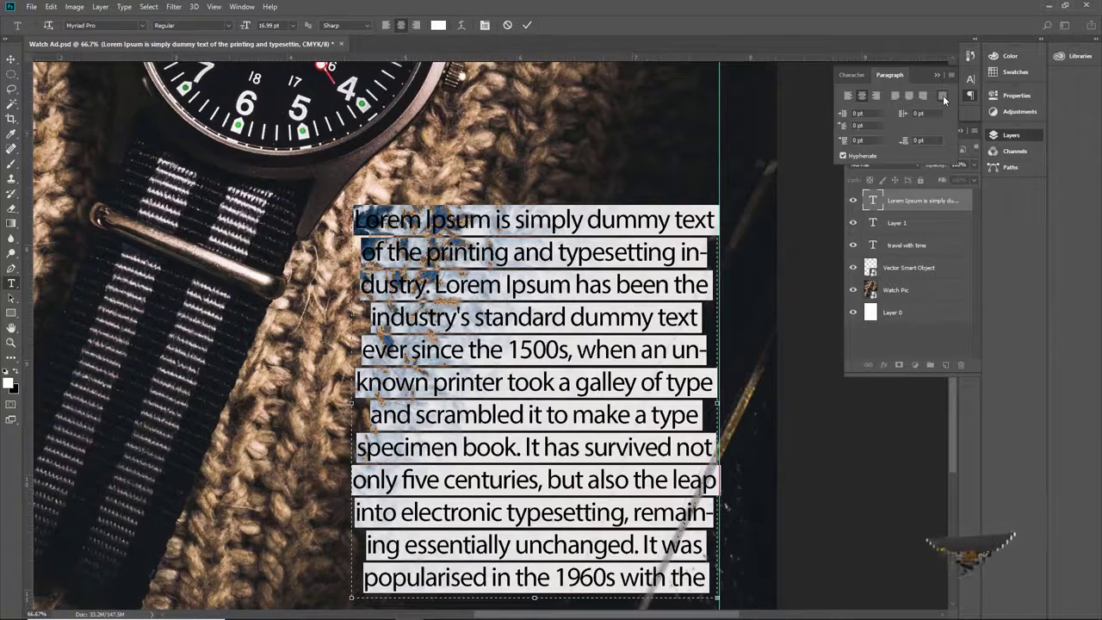
pyautogui.click(943, 96)
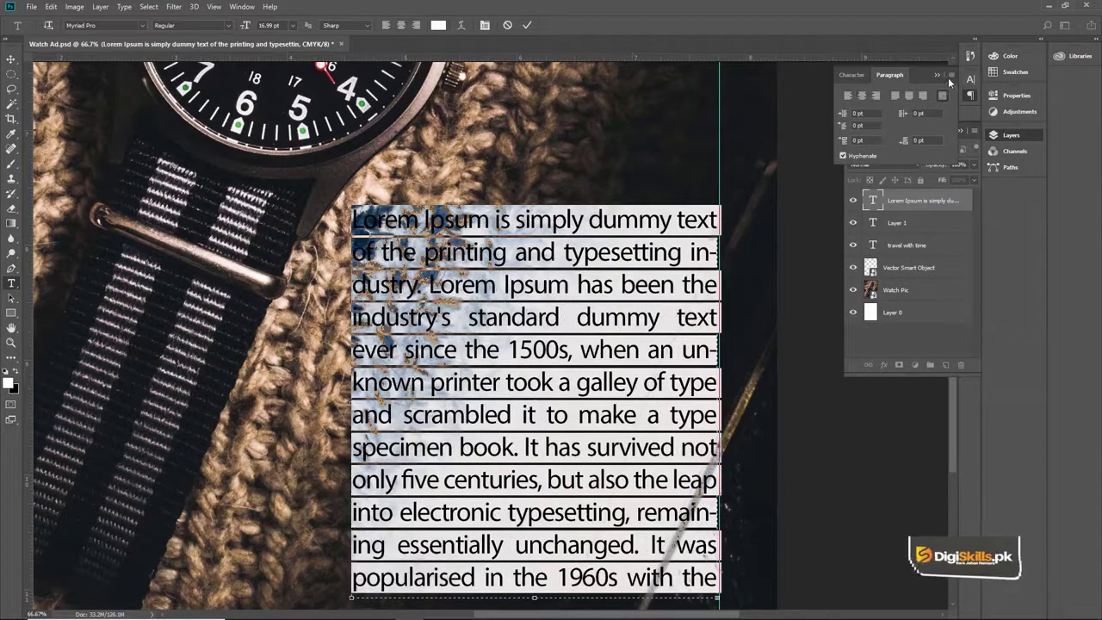
pyautogui.click(968, 97)
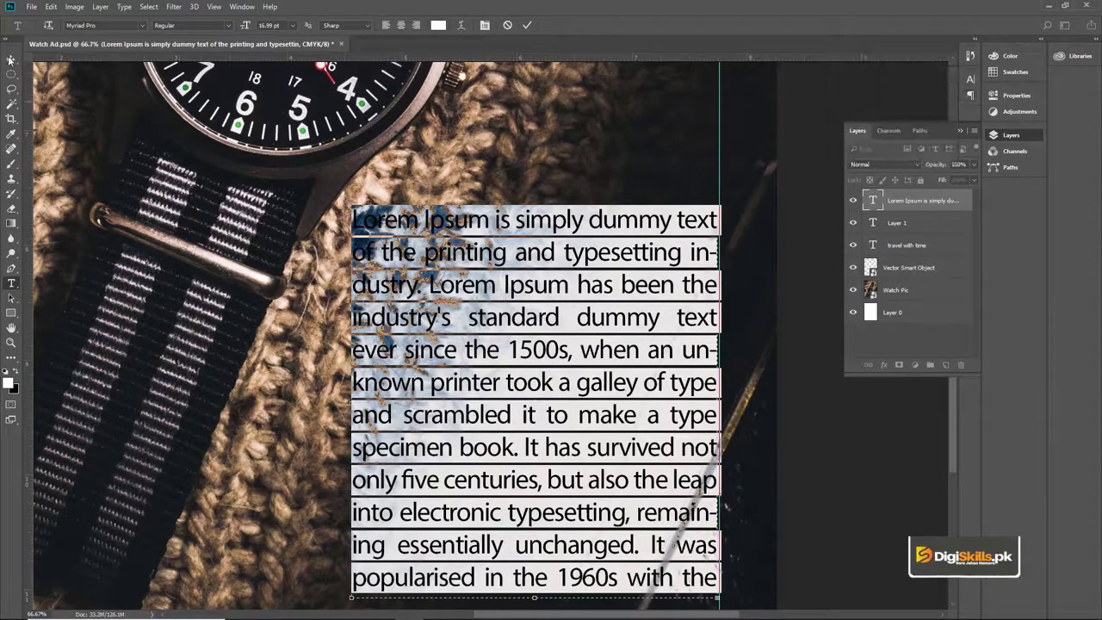
pyautogui.click(529, 26)
pyautogui.press('v')
# Set the font size of the whole Lorem Ipsum paragraph to 12 pt.
pyautogui.scroll(-1, 470, 411)
pyautogui.moveTo(532, 398); pyautogui.dragTo(510, 384)
pyautogui.press('z')
pyautogui.keyDown('alt'); pyautogui.click(473, 316); pyautogui.keyUp('alt')
pyautogui.keyDown('alt'); pyautogui.click(458, 375); pyautogui.keyUp('alt')
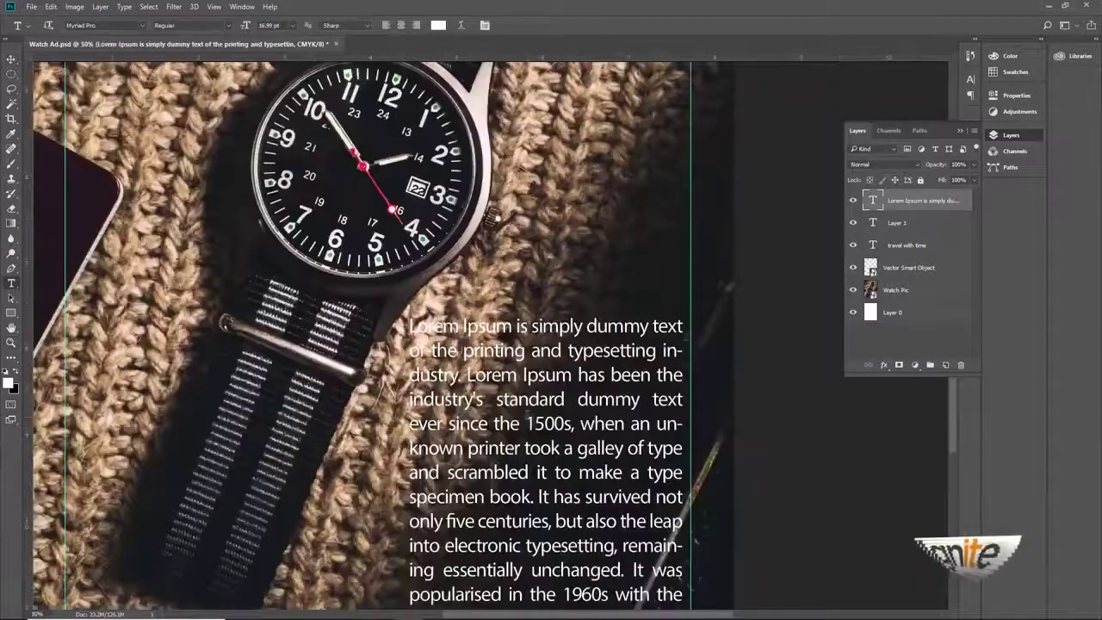
pyautogui.click(541, 422)
pyautogui.hotkey('ctrl', 'a')
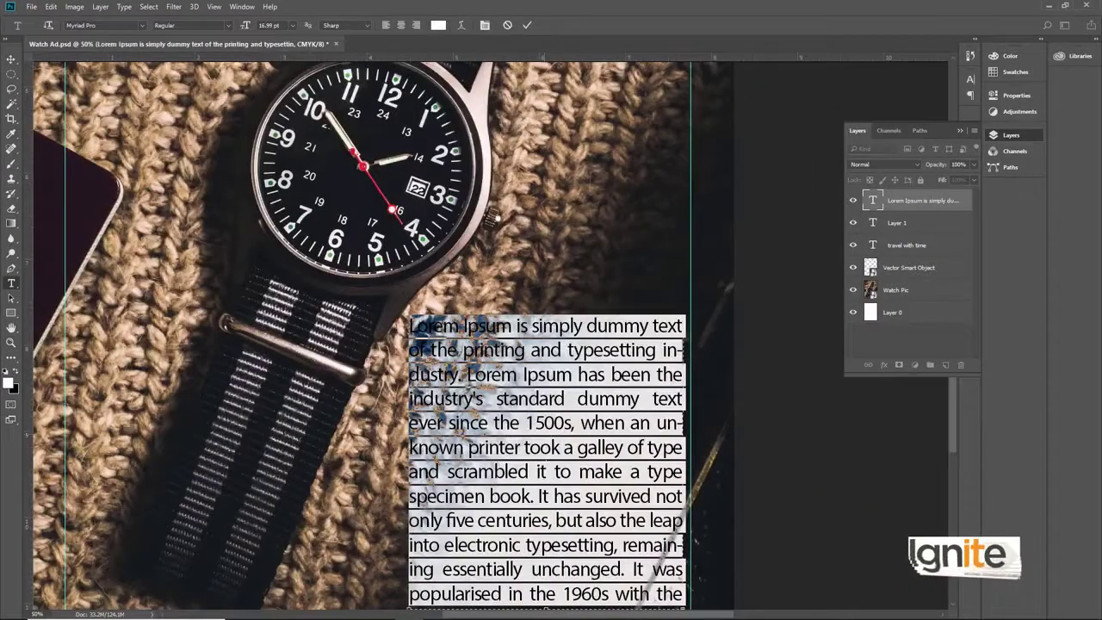
pyautogui.click(293, 25)
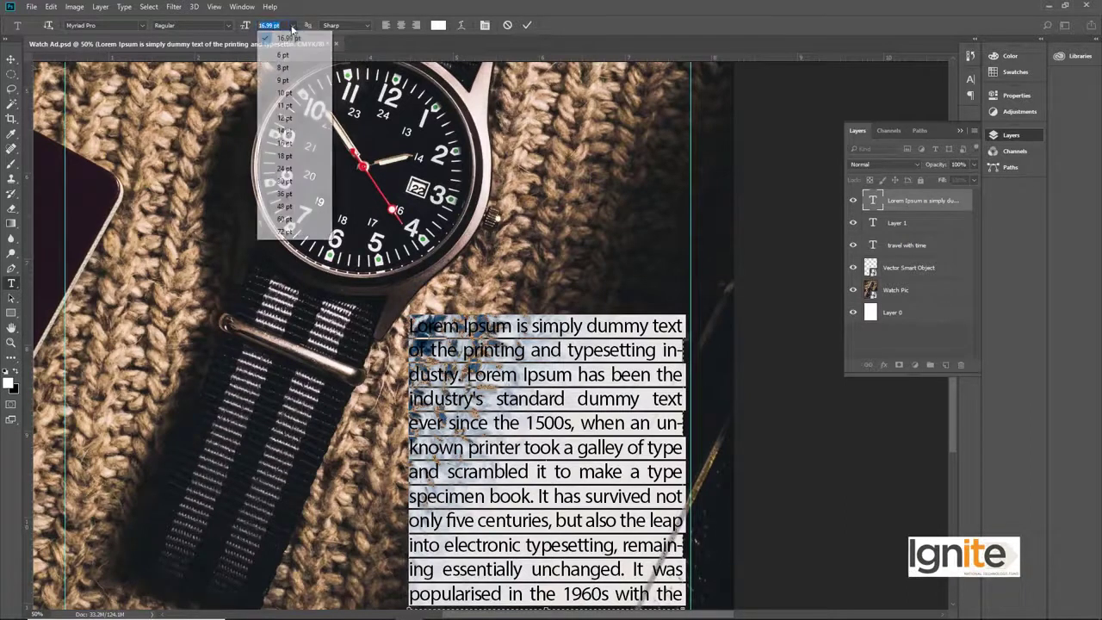
pyautogui.click(287, 119)
pyautogui.click(12, 59)
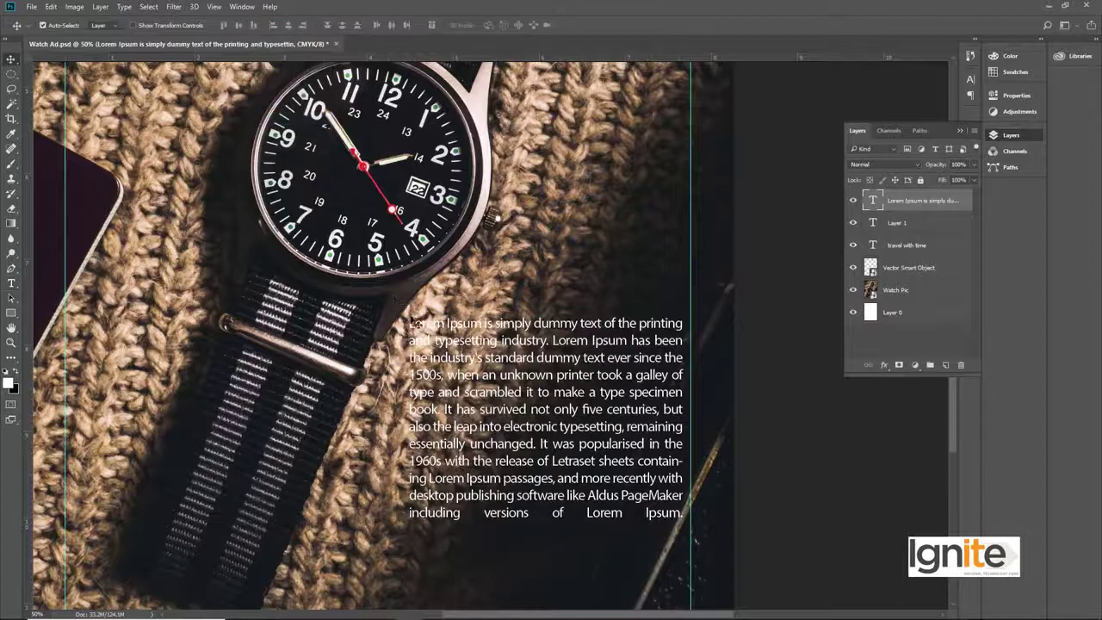
# Paste a second copy of the Lorem Ipsum paragraph at the end of the text block.
pyautogui.press('t')
pyautogui.click(644, 514)
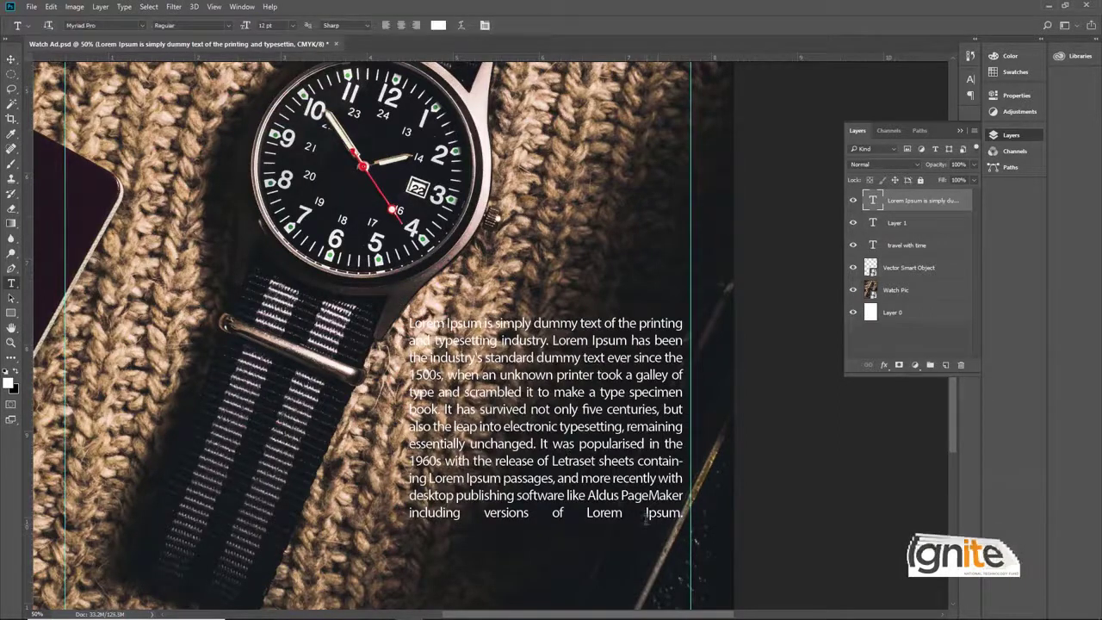
pyautogui.hotkey('ctrl', 'a')
pyautogui.press('Right')
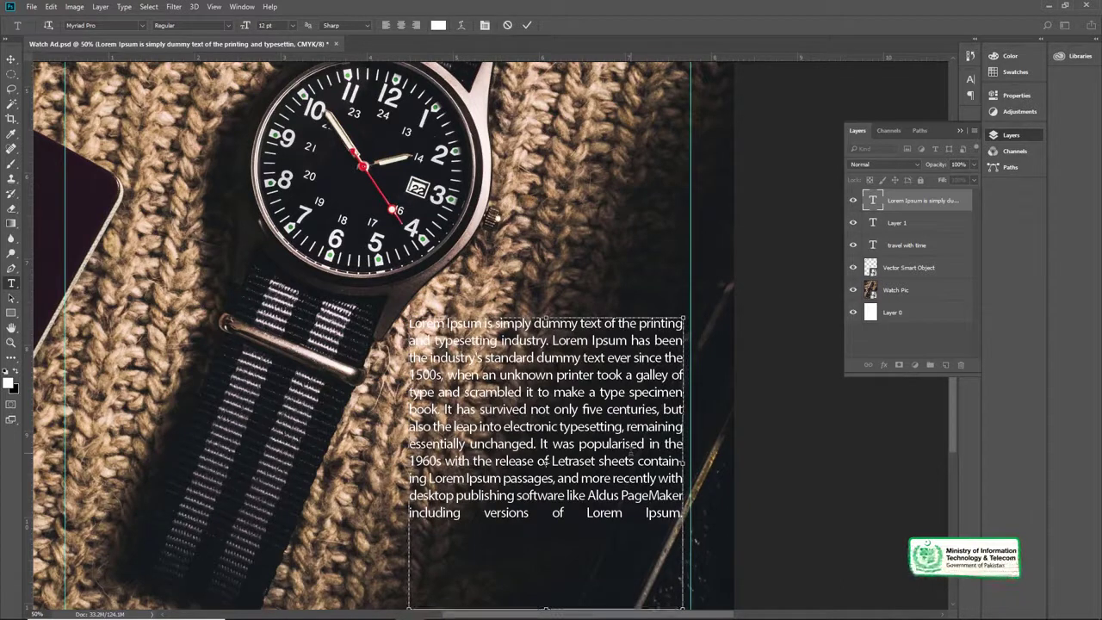
pyautogui.hotkey('ctrl', 'v')
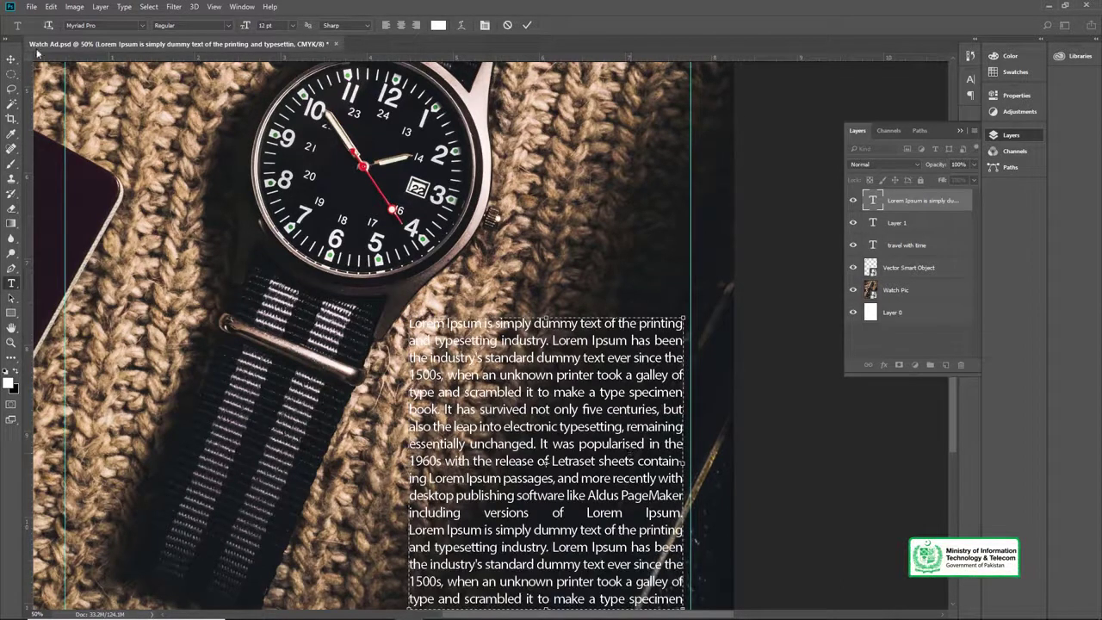
pyautogui.click(14, 58)
pyautogui.moveTo(423, 370); pyautogui.dragTo(394, 312)
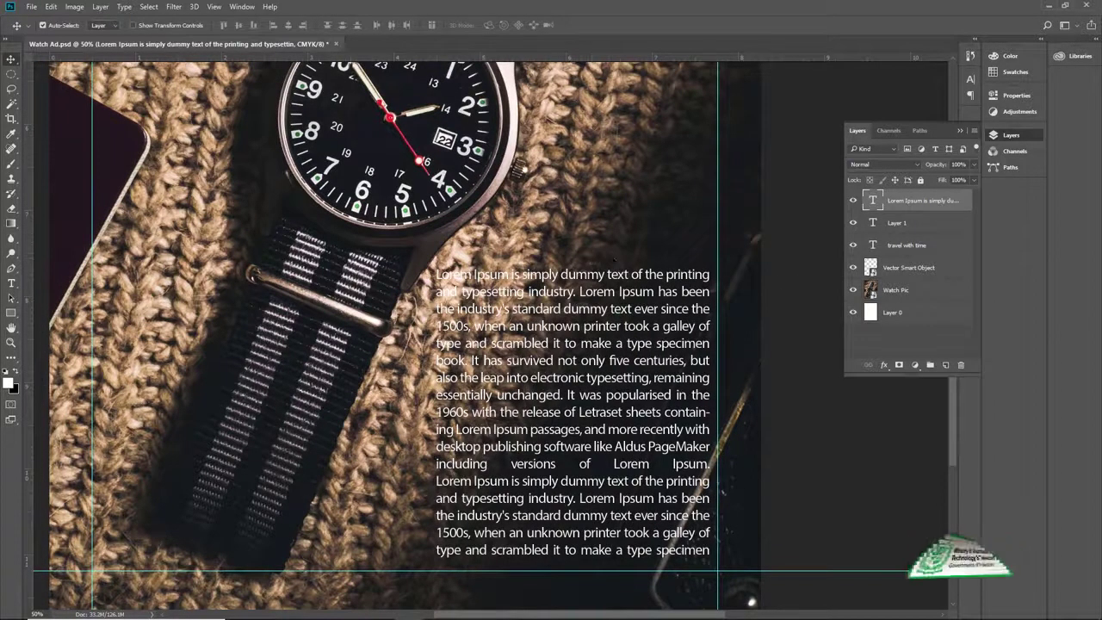
# Copy the first three lines of the Lorem Ipsum body paragraph.
pyautogui.moveTo(542, 221); pyautogui.dragTo(555, 330)
pyautogui.moveTo(491, 243); pyautogui.dragTo(425, 237)
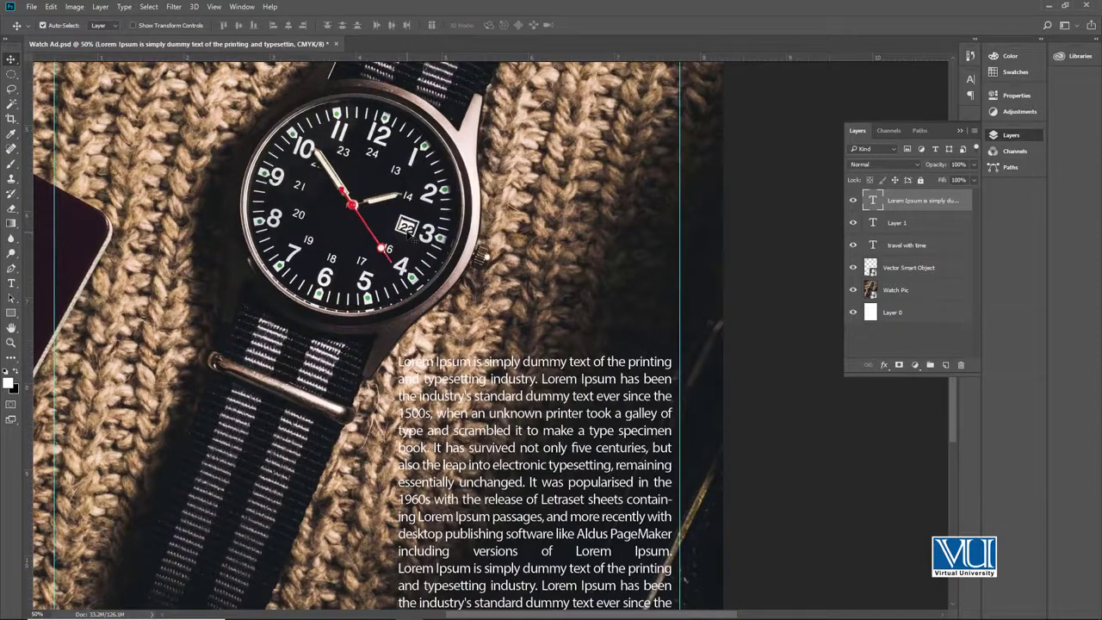
pyautogui.press('t')
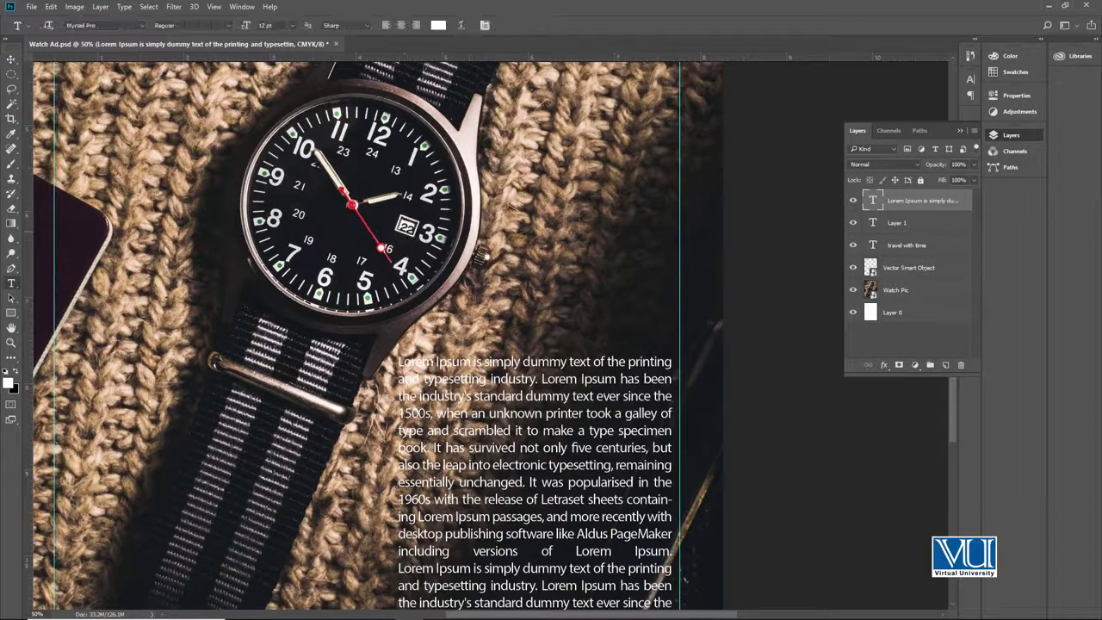
pyautogui.click(458, 356)
pyautogui.moveTo(399, 361); pyautogui.dragTo(675, 397)
pyautogui.click(11, 58)
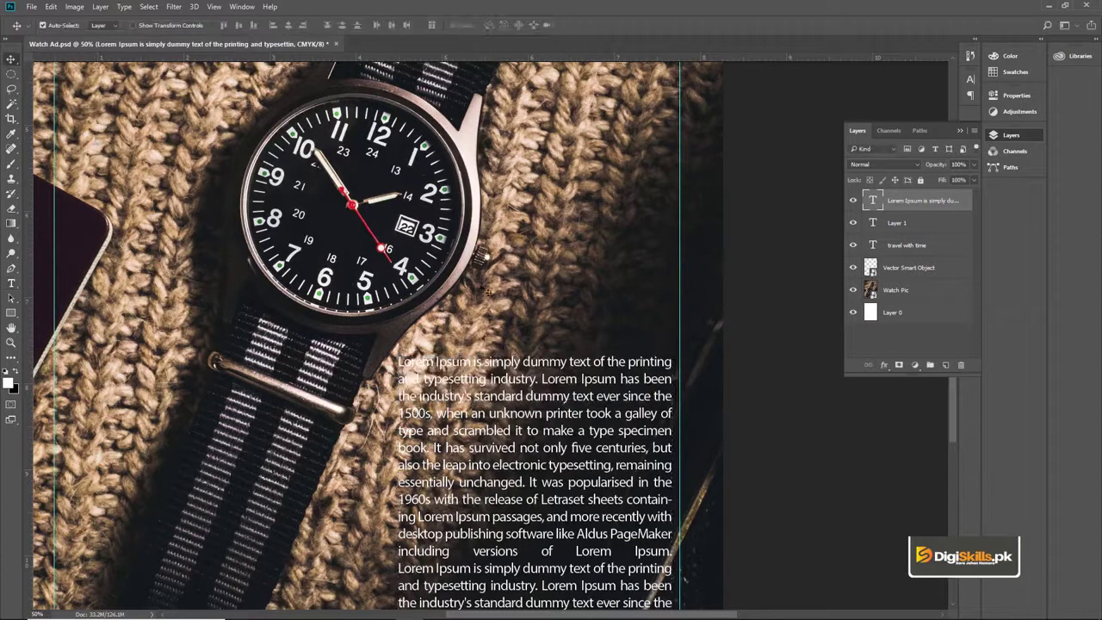
# Paste the copied lines as a new text layer above the body paragraph, with a line break after "dummy text".
pyautogui.click(522, 306)
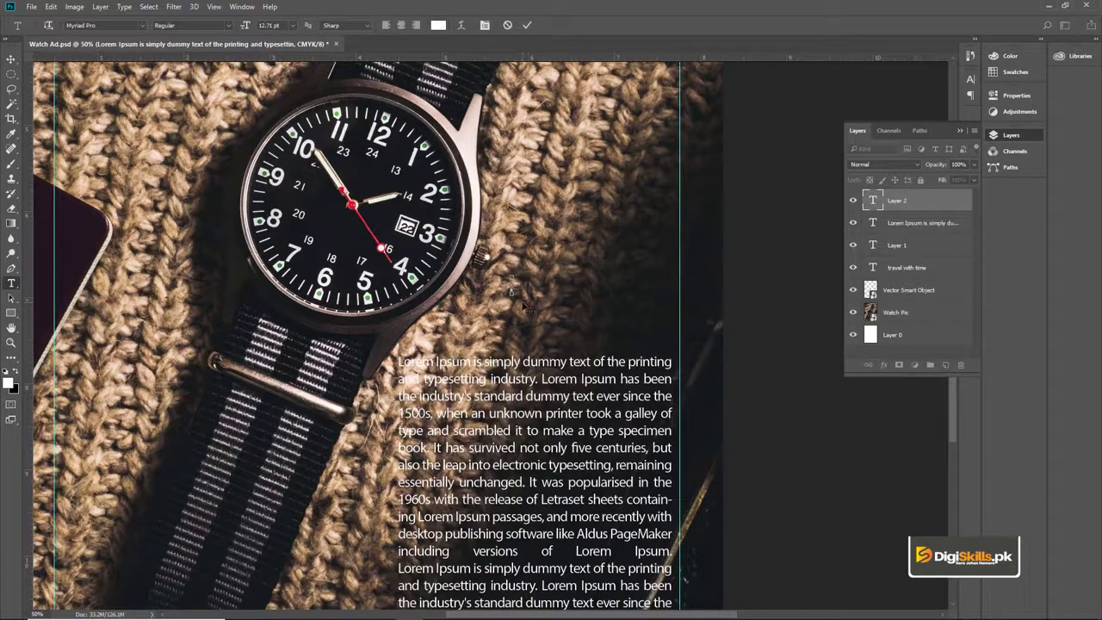
pyautogui.hotkey('ctrl', 'v')
pyautogui.click(716, 285)
pyautogui.press('Return')
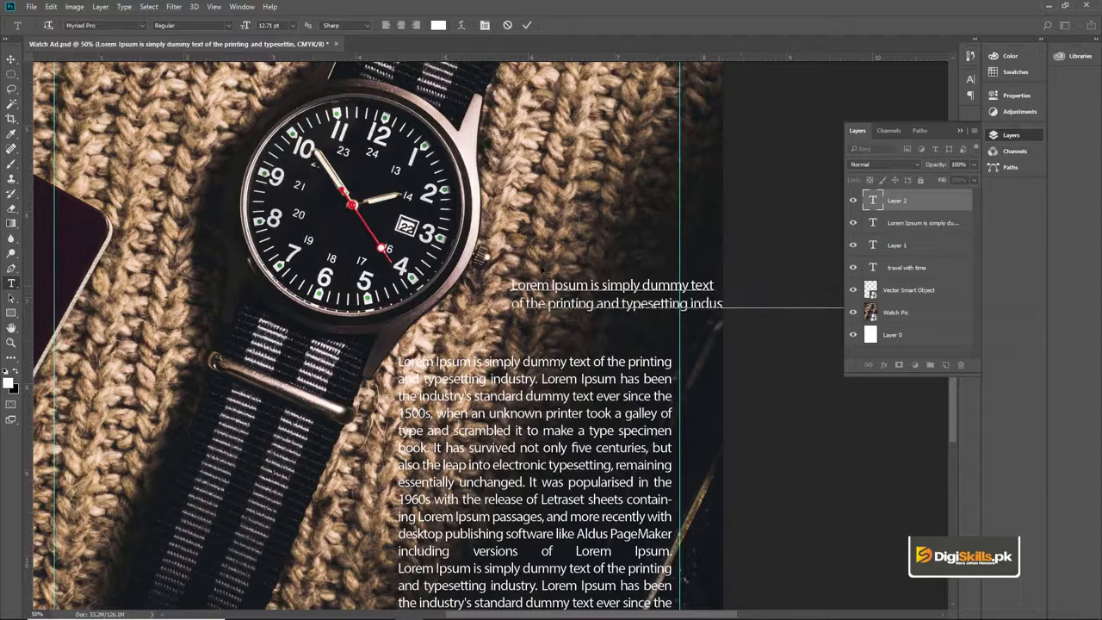
pyautogui.click(11, 58)
pyautogui.moveTo(558, 288); pyautogui.dragTo(315, 282)
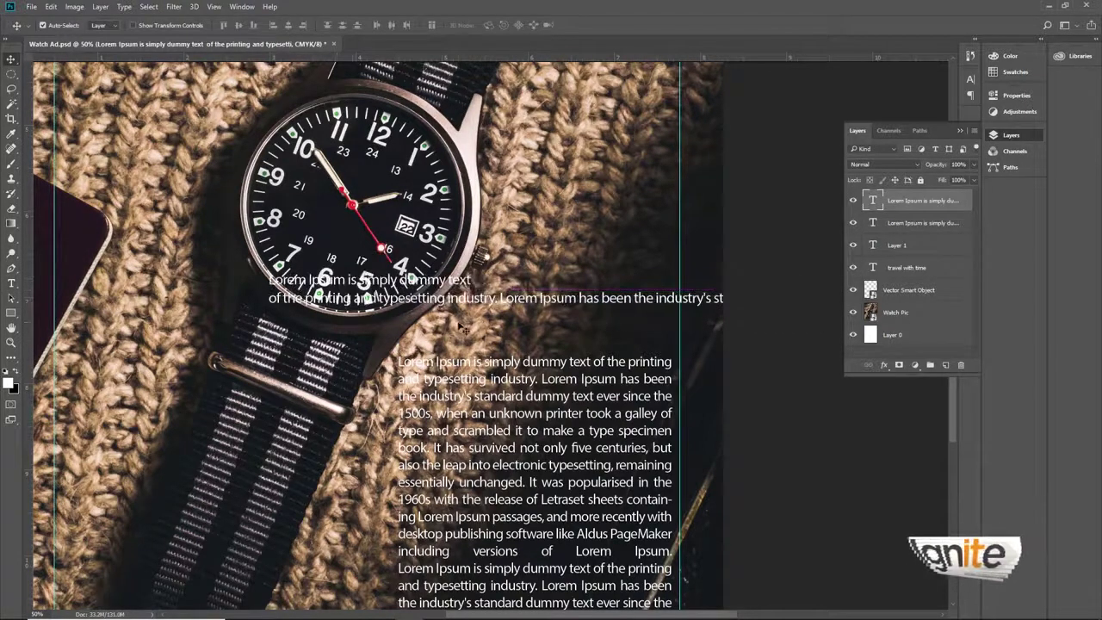
# Break the new text after "typesetting industry." and delete its closing words "standard dummy text ever since the".
pyautogui.press('t')
pyautogui.click(497, 298)
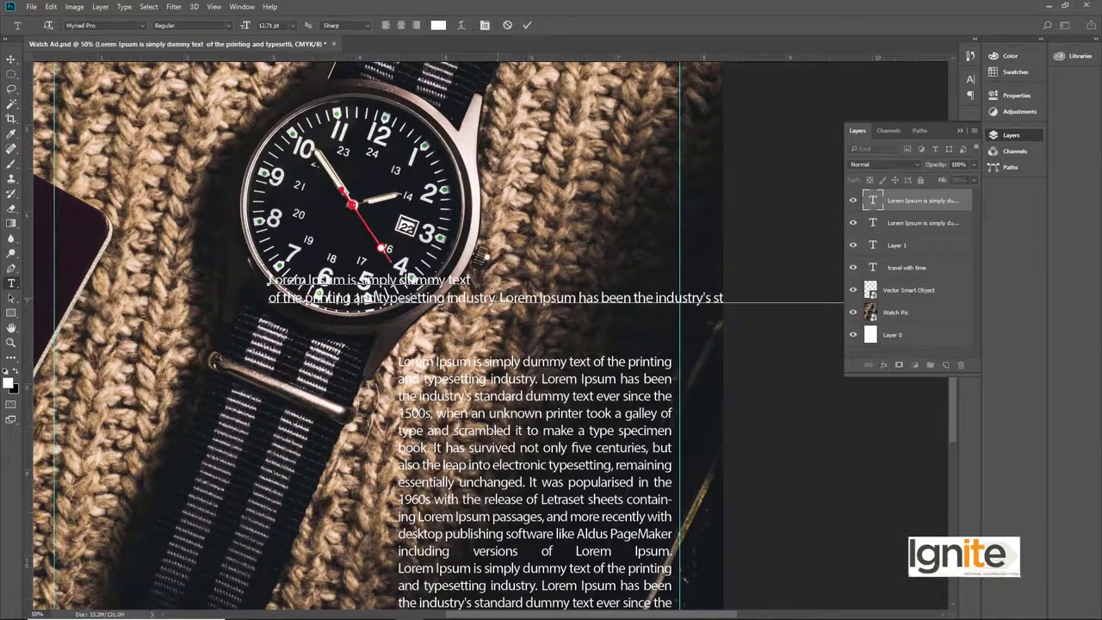
pyautogui.press('Return')
pyautogui.hotkey('ctrl', 'a')
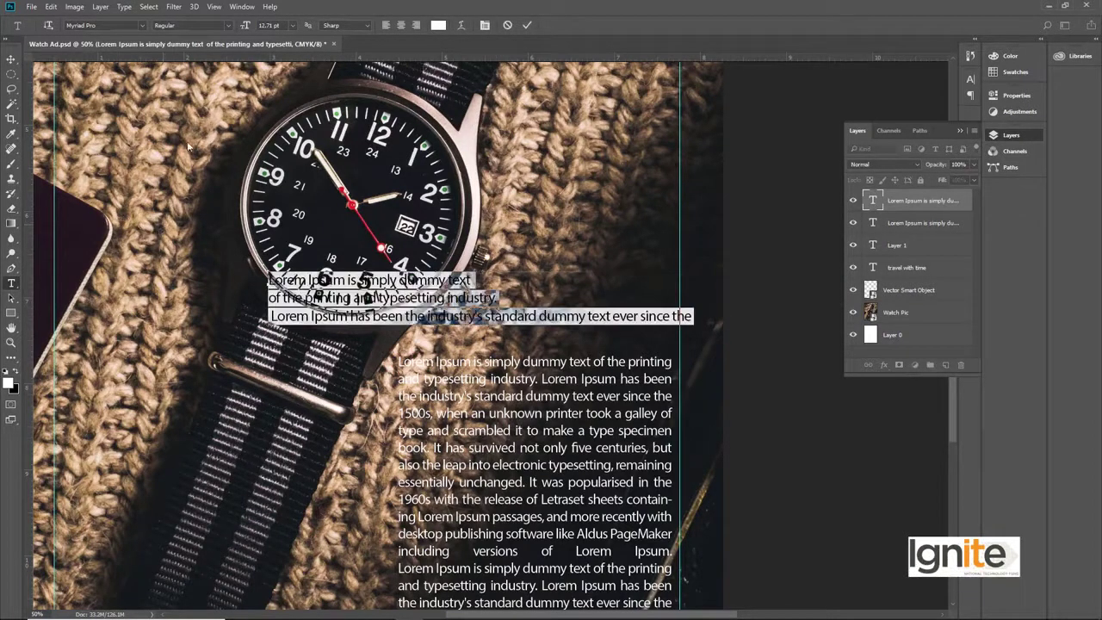
pyautogui.click(454, 315)
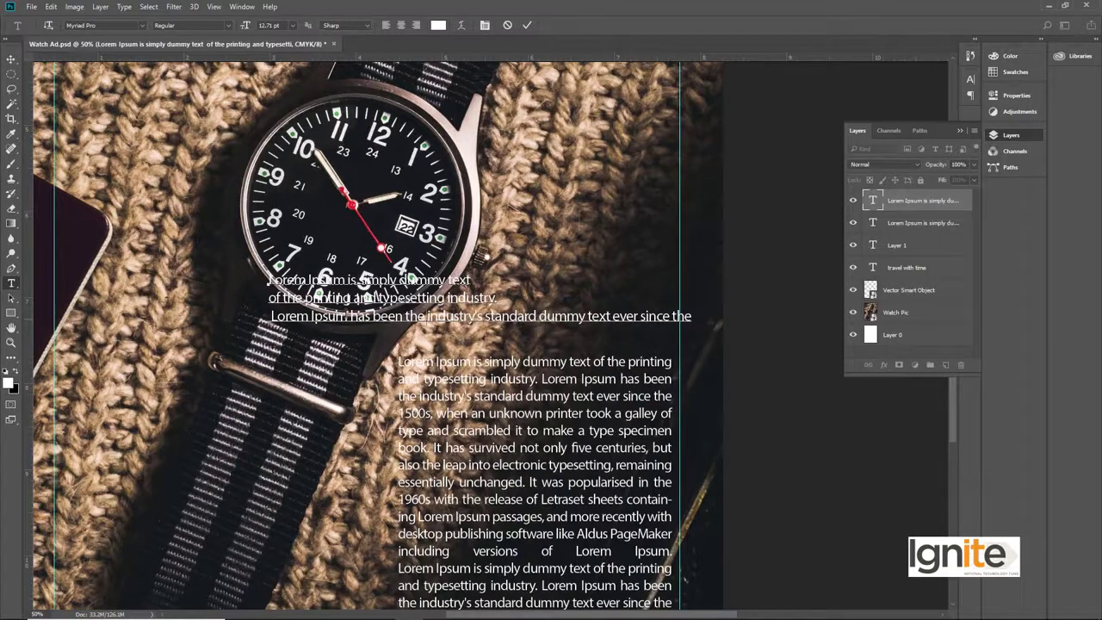
pyautogui.moveTo(482, 316); pyautogui.dragTo(691, 316)
pyautogui.press('BackSpace')
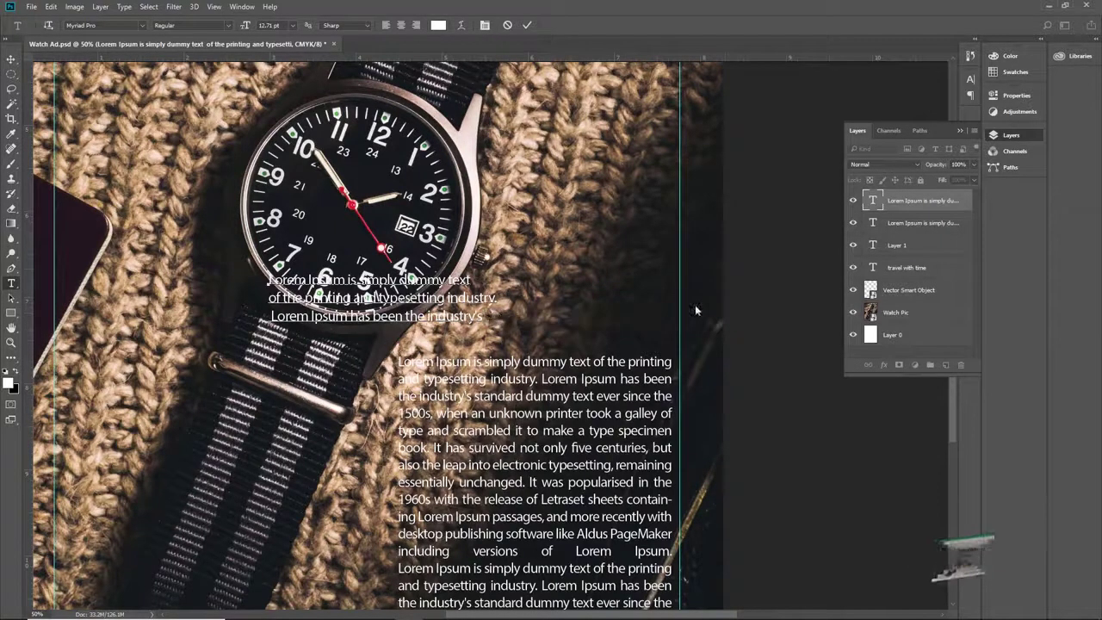
pyautogui.hotkey('ctrl', 'Return')
# Center-align the three-line intro text and position it directly above the body paragraph.
pyautogui.press('v')
pyautogui.moveTo(329, 292); pyautogui.dragTo(456, 300)
pyautogui.keyDown('ctrl'); pyautogui.click(514, 337); pyautogui.keyUp('ctrl')
pyautogui.keyDown('ctrl'); pyautogui.click(515, 337); pyautogui.keyUp('ctrl')
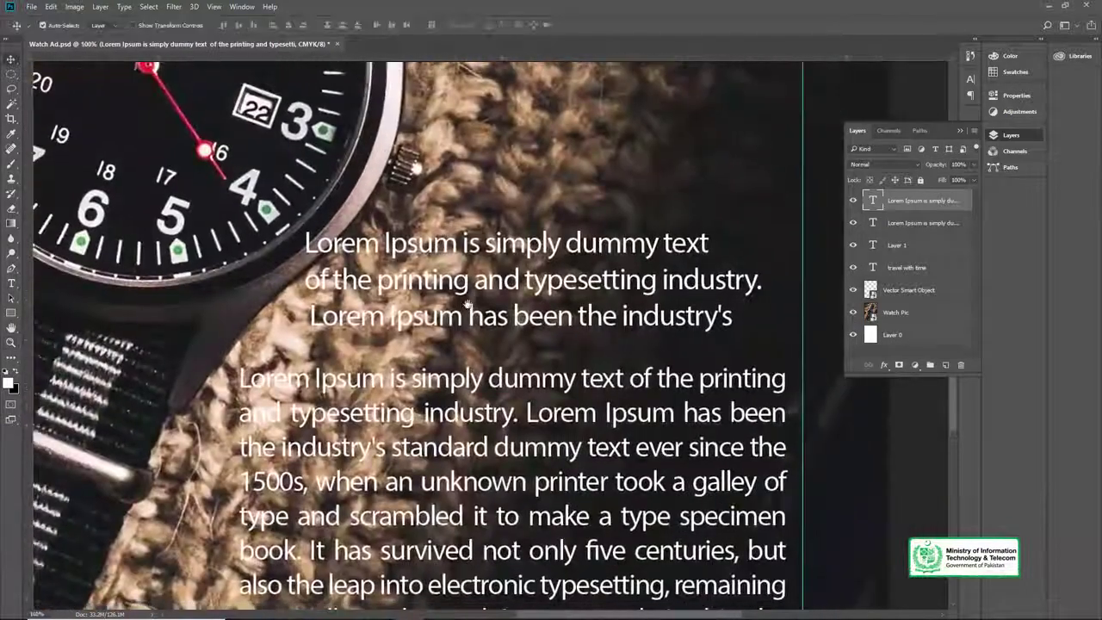
pyautogui.press('t')
pyautogui.click(475, 280)
pyautogui.hotkey('ctrl', 'a')
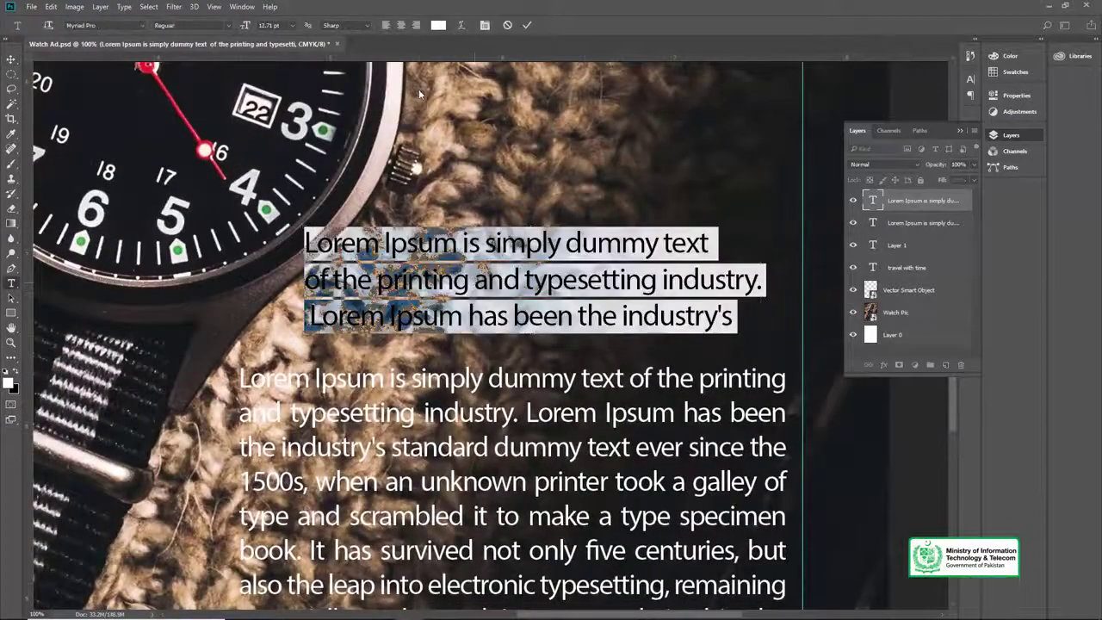
pyautogui.click(400, 25)
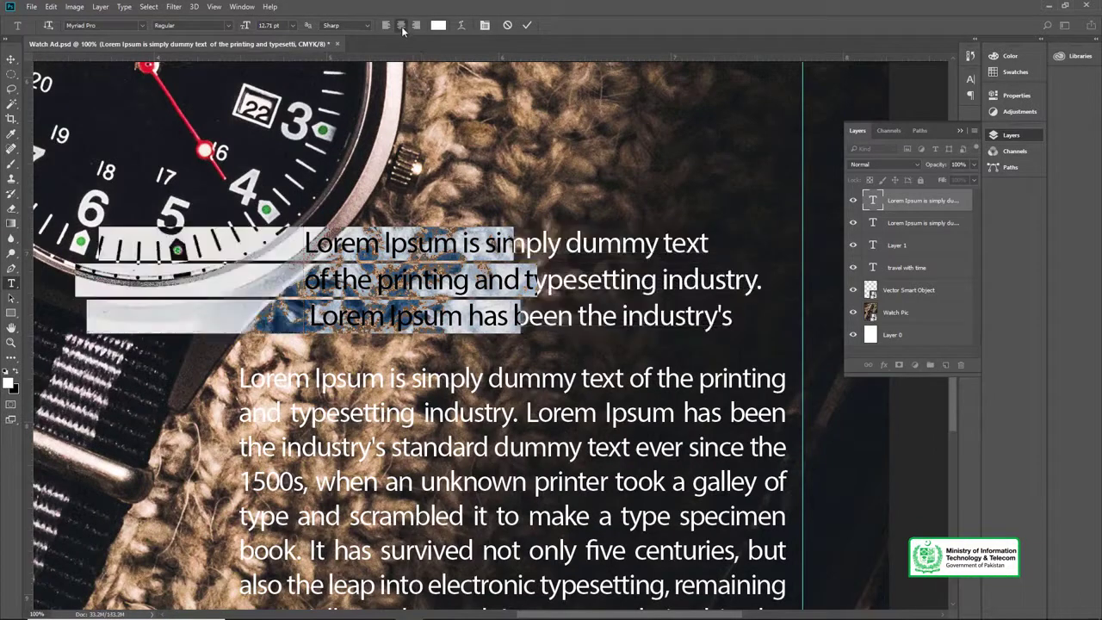
pyautogui.click(12, 58)
pyautogui.moveTo(401, 284); pyautogui.dragTo(601, 306)
# Set the intro text's font size to 14 pt and adjust its position slightly above the body paragraph.
pyautogui.press('z')
pyautogui.keyDown('alt'); pyautogui.click(427, 434); pyautogui.keyUp('alt')
pyautogui.keyDown('alt'); pyautogui.click(427, 434); pyautogui.keyUp('alt')
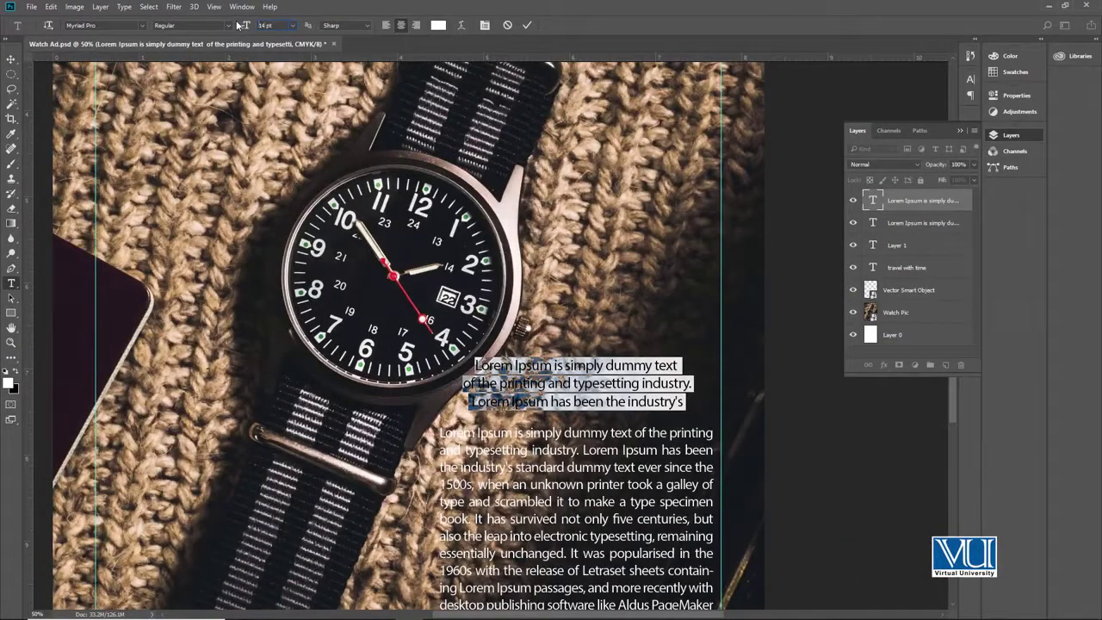
pyautogui.press('Up')
pyautogui.click(11, 58)
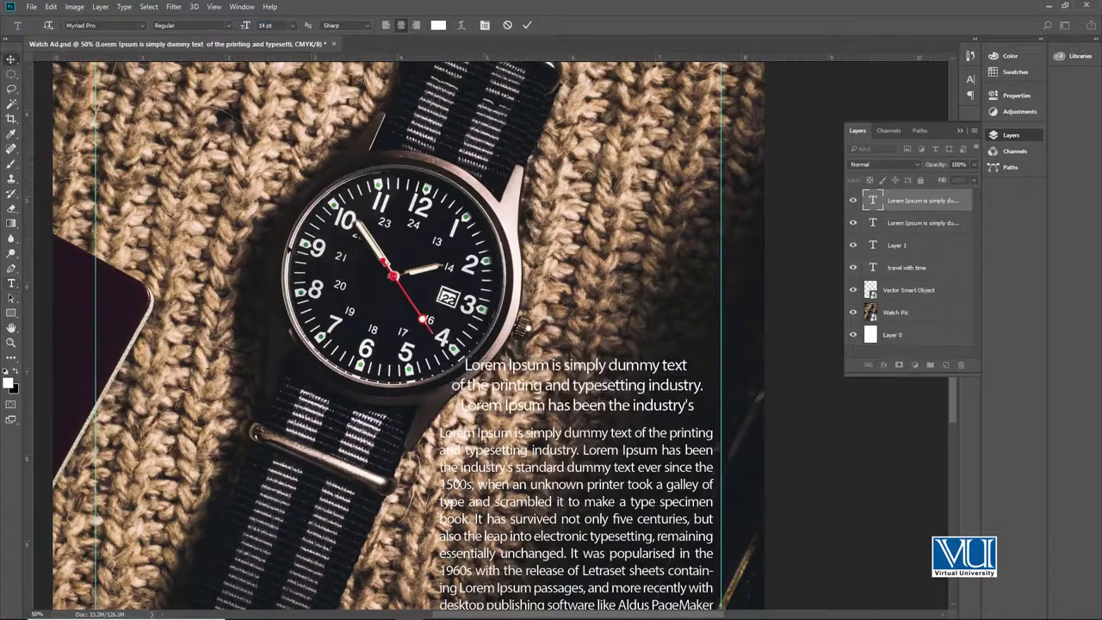
pyautogui.moveTo(535, 378); pyautogui.dragTo(534, 376)
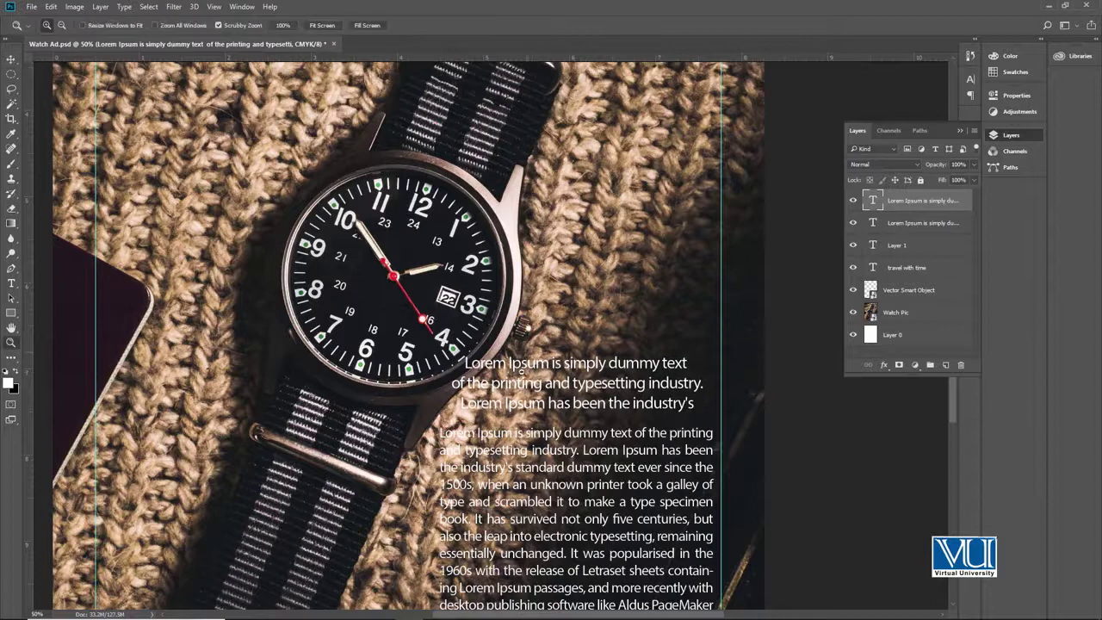
# Nudge the intro text and body paragraph together slightly down and right, keeping them inside the margin guides.
pyautogui.hotkey('ctrl', '-')
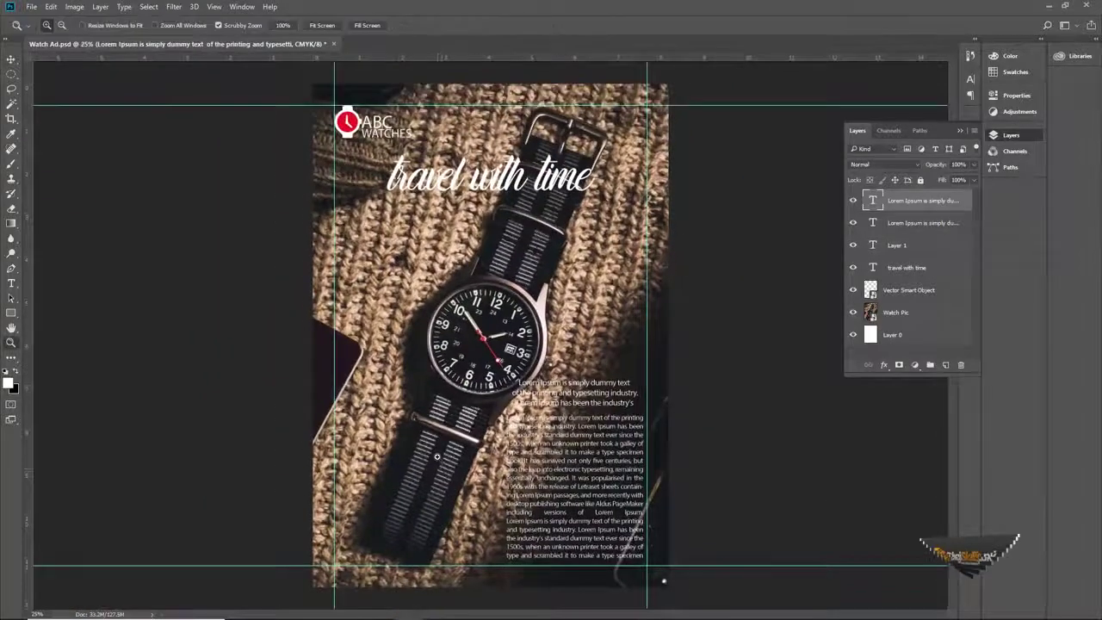
pyautogui.hotkey('ctrl', '+')
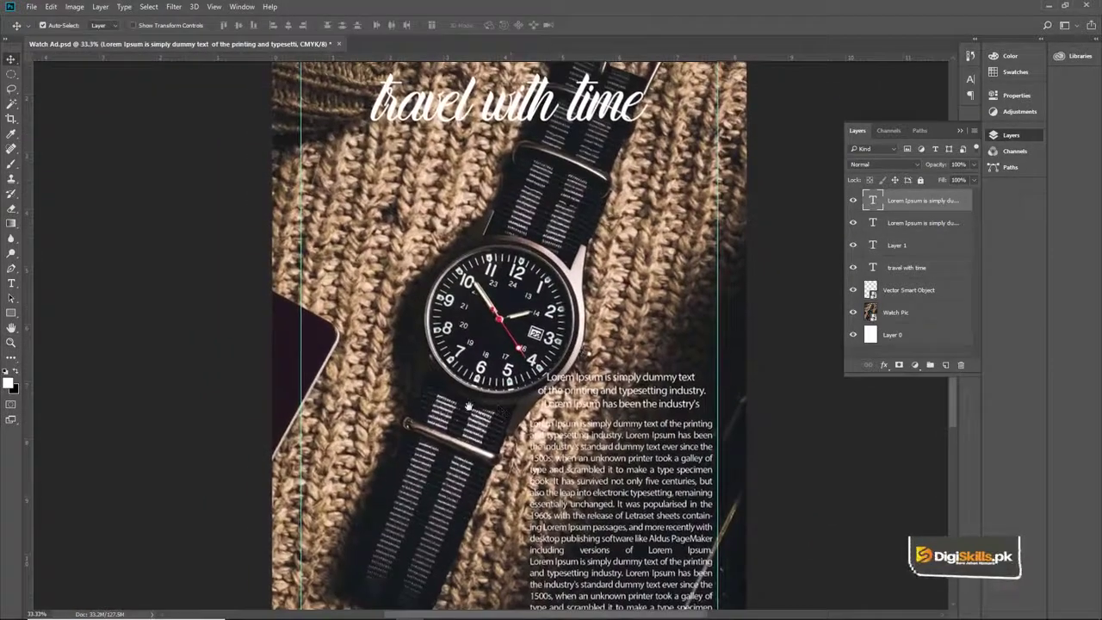
pyautogui.moveTo(459, 425); pyautogui.dragTo(473, 397)
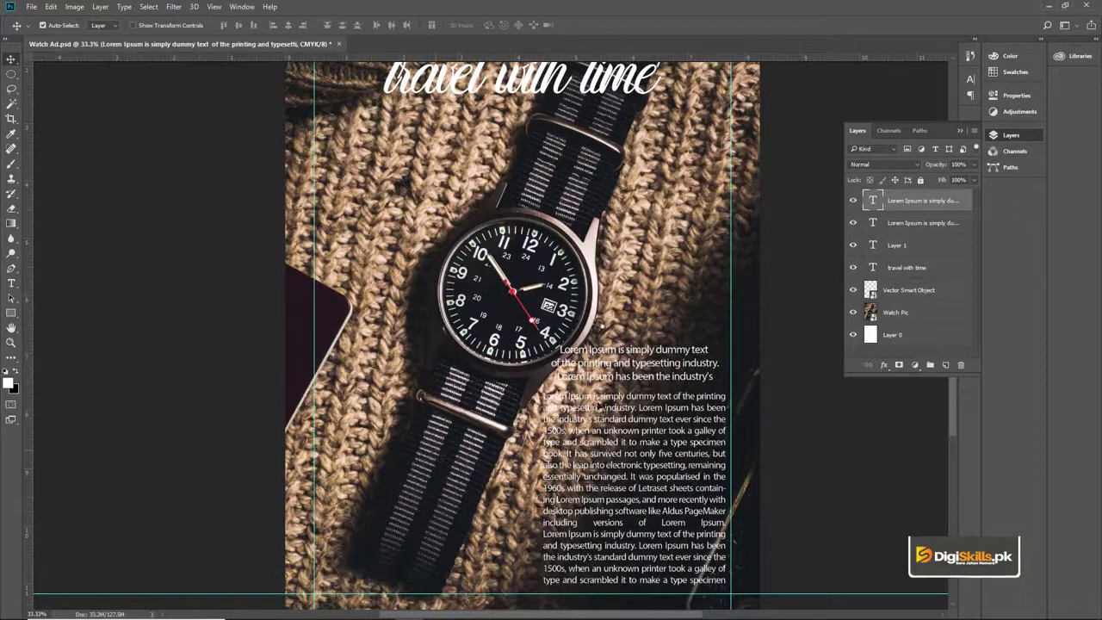
pyautogui.keyDown('shift'); pyautogui.click(906, 223); pyautogui.keyUp('shift')
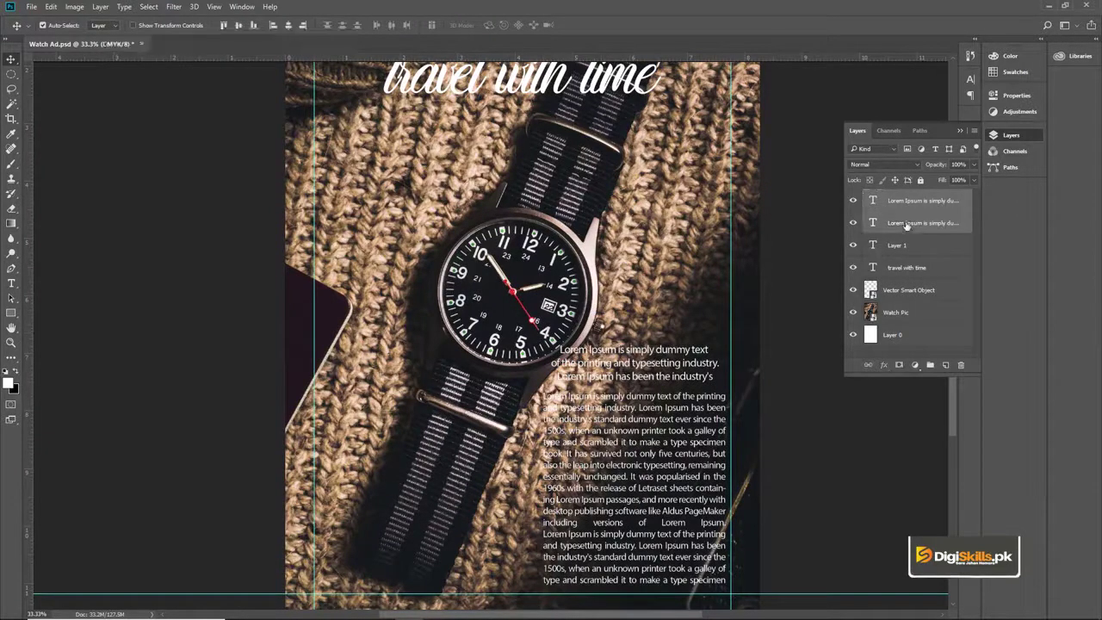
pyautogui.press('Right')
pyautogui.press('Right')
pyautogui.press('Right')
pyautogui.press('Down')
pyautogui.press('Right')
pyautogui.press('Down')
pyautogui.press('Down')
pyautogui.press('Down')
pyautogui.press('Down')
pyautogui.press('Down')
pyautogui.press('Down')
pyautogui.press('Down')
pyautogui.press('Down')
pyautogui.press('Down')
pyautogui.press('Down')
pyautogui.press('Left')
pyautogui.press('Left')
pyautogui.press('Left')
pyautogui.press('Left')
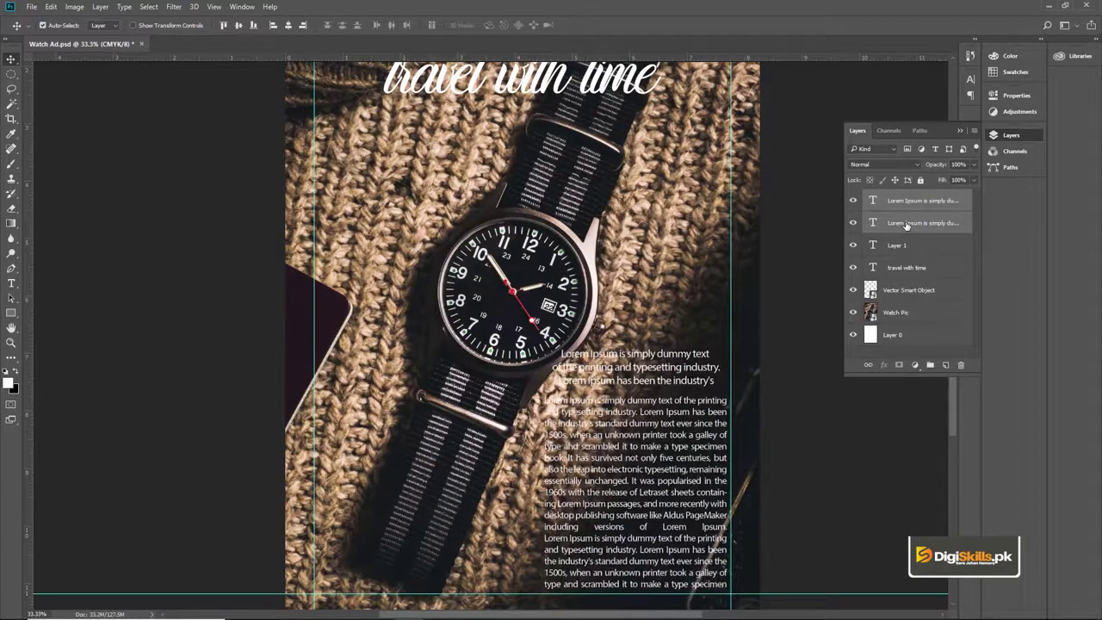
pyautogui.press('Down')
# Select the body paragraph layer and save the document.
pyautogui.click(928, 222)
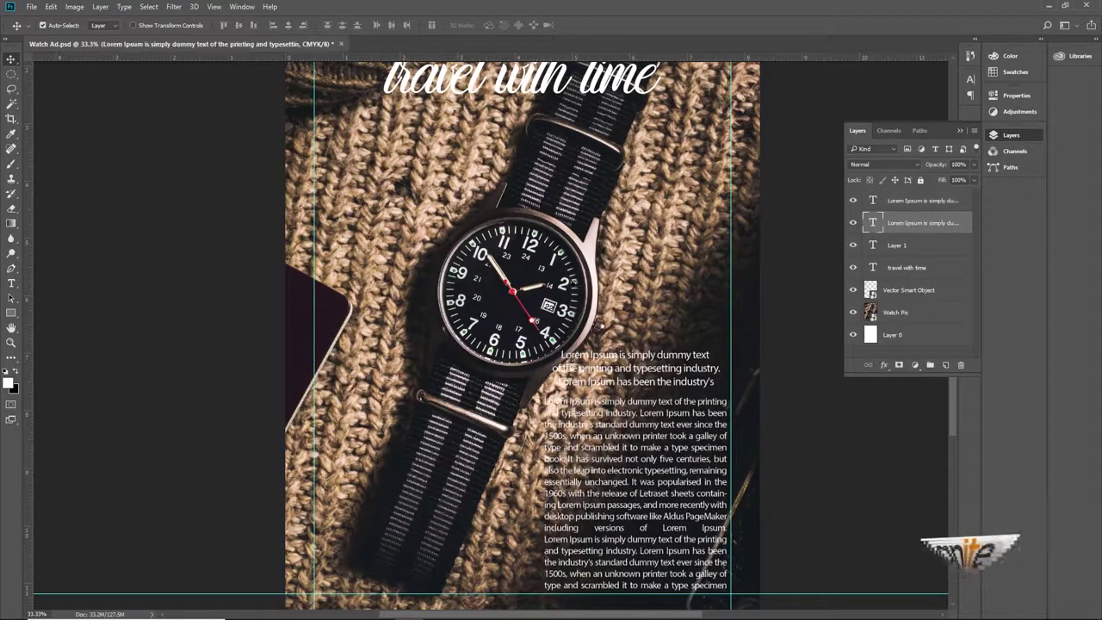
pyautogui.scroll(-3, 750, 546)
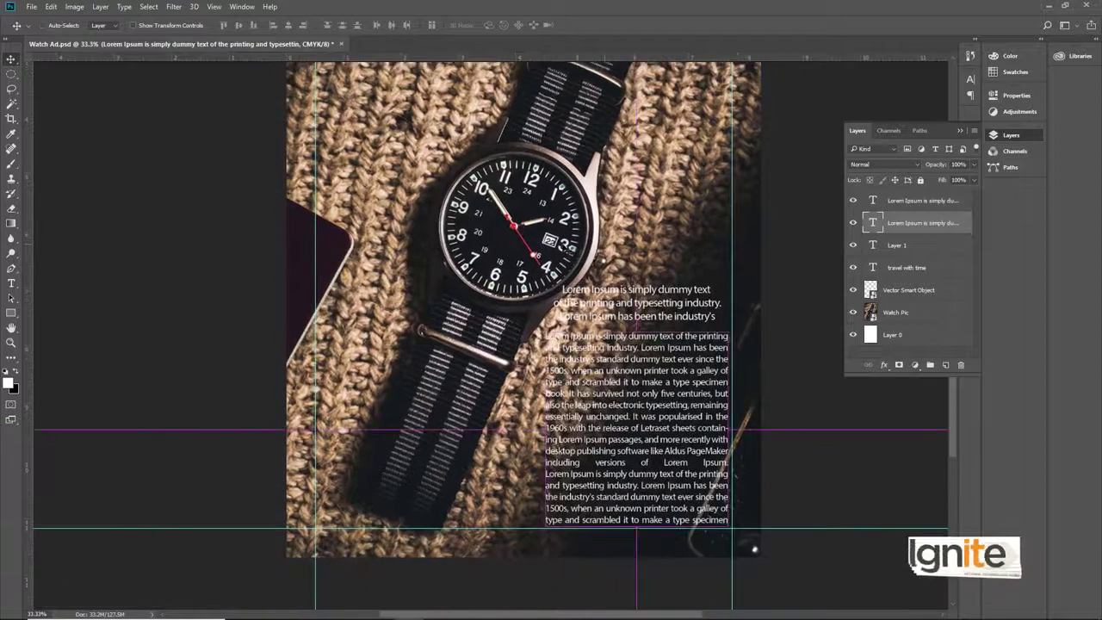
pyautogui.hotkey('ctrl', 's')
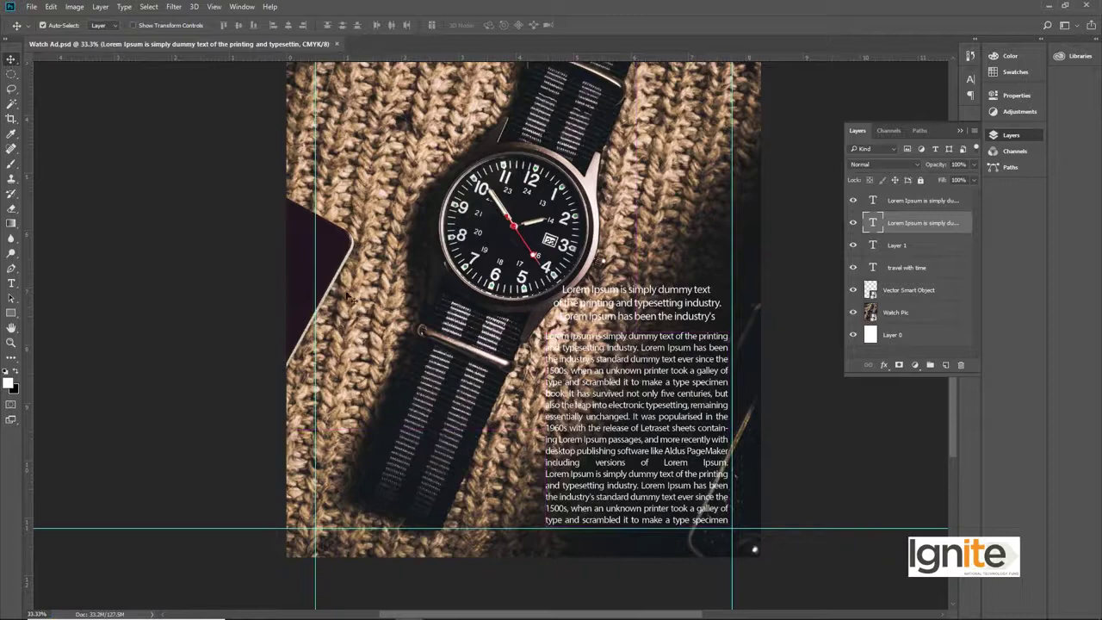
# Add a new empty layer above the intro text layer.
pyautogui.hotkey('ctrl', '-')
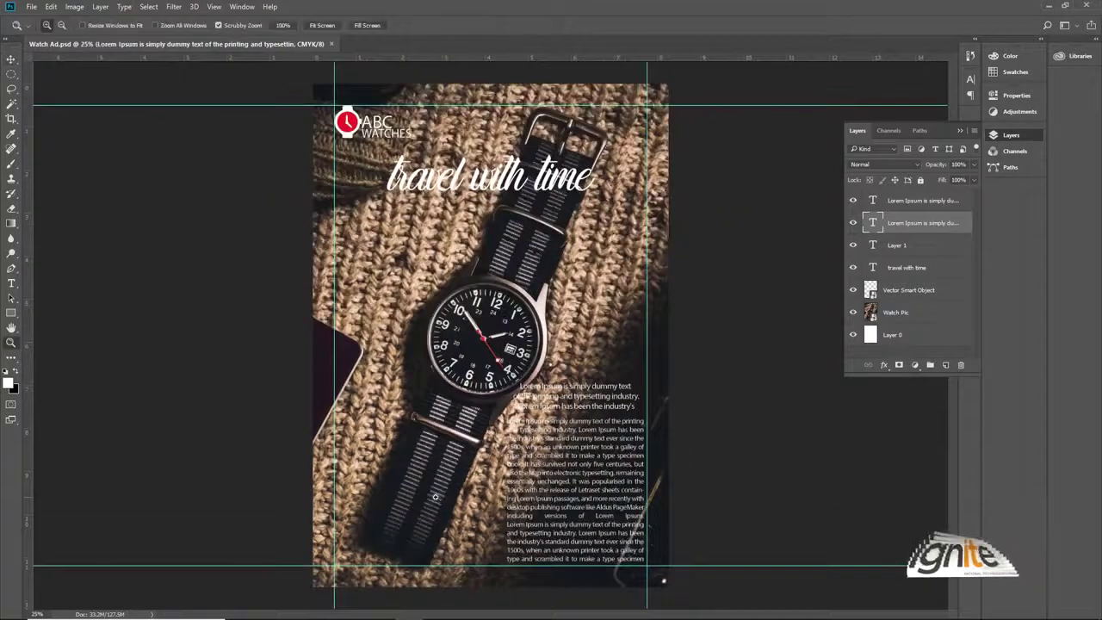
pyautogui.keyDown('ctrl'); pyautogui.click(436, 495); pyautogui.keyUp('ctrl')
pyautogui.keyDown('ctrl'); pyautogui.click(436, 495); pyautogui.keyUp('ctrl')
pyautogui.moveTo(478, 486); pyautogui.dragTo(472, 330)
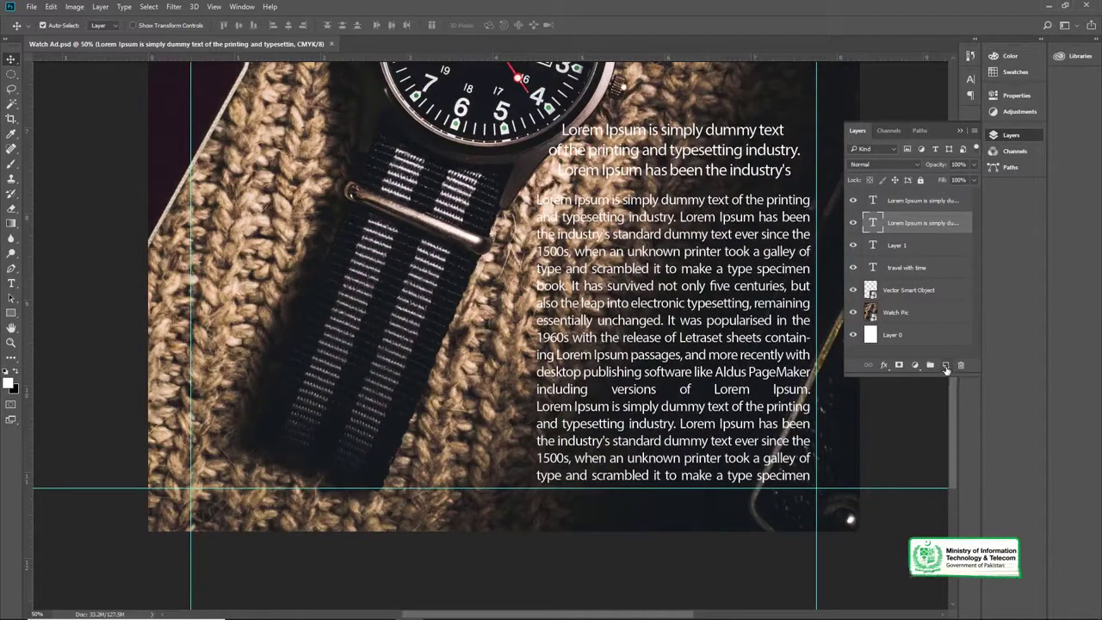
pyautogui.click(913, 203)
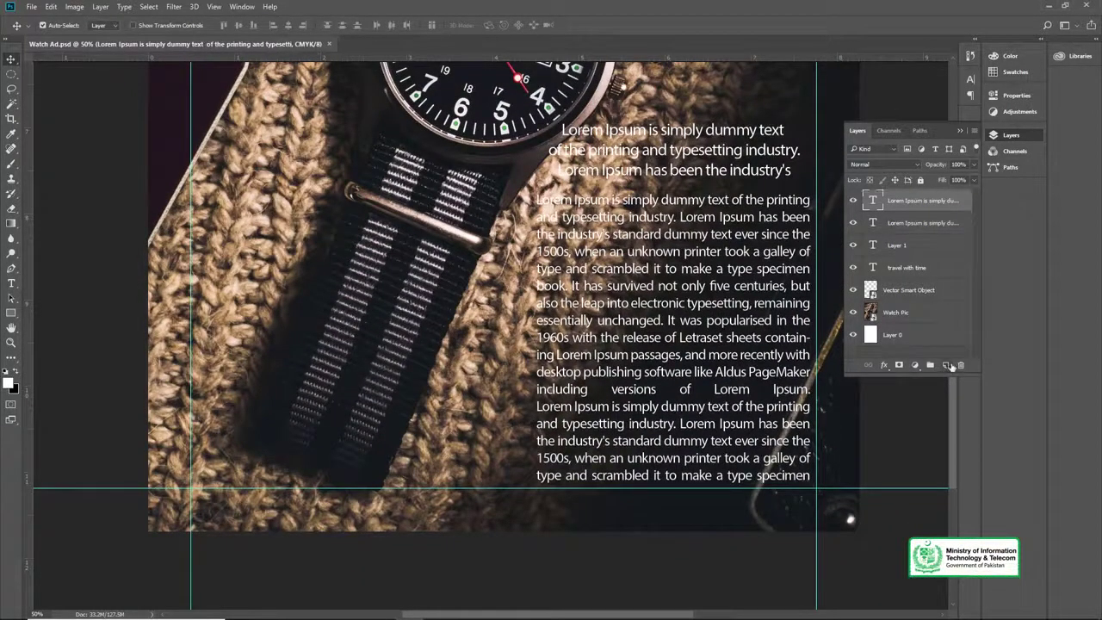
pyautogui.click(947, 365)
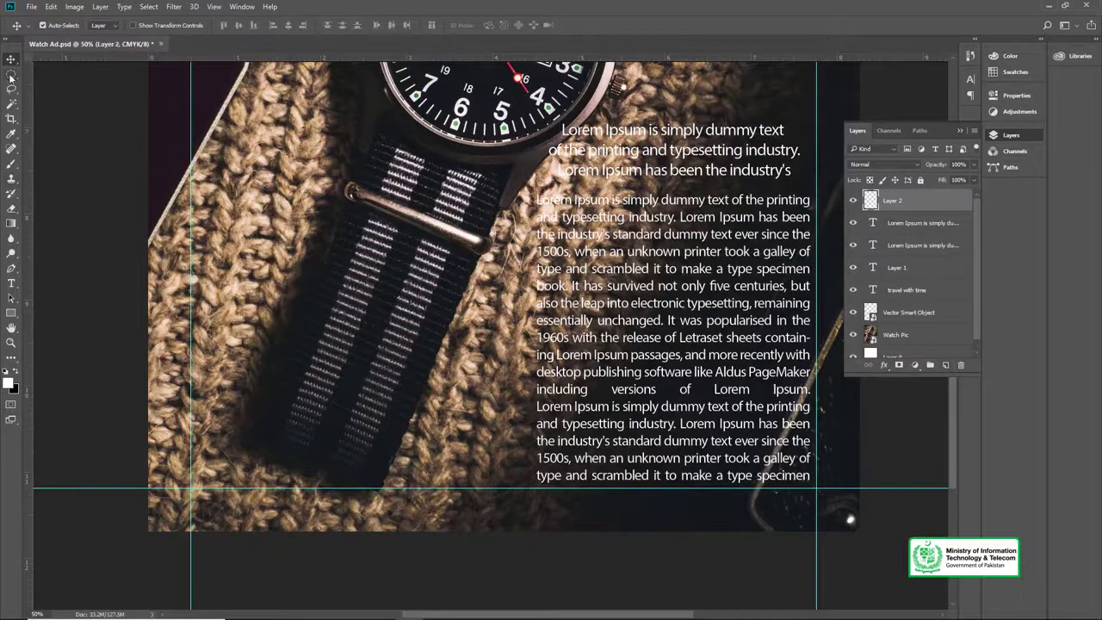
# Fill a full-width rectangular strip below the bottom margin guide with white on the new layer, and clear the selection.
pyautogui.click(11, 76)
pyautogui.click(57, 76)
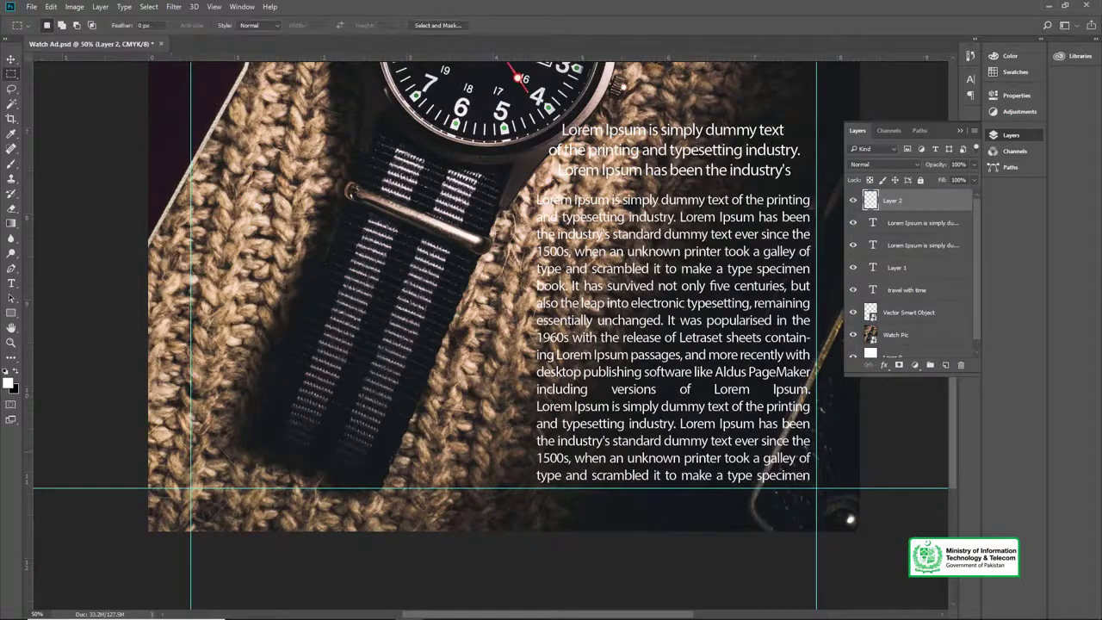
pyautogui.moveTo(148, 488); pyautogui.dragTo(877, 558)
pyautogui.press('v')
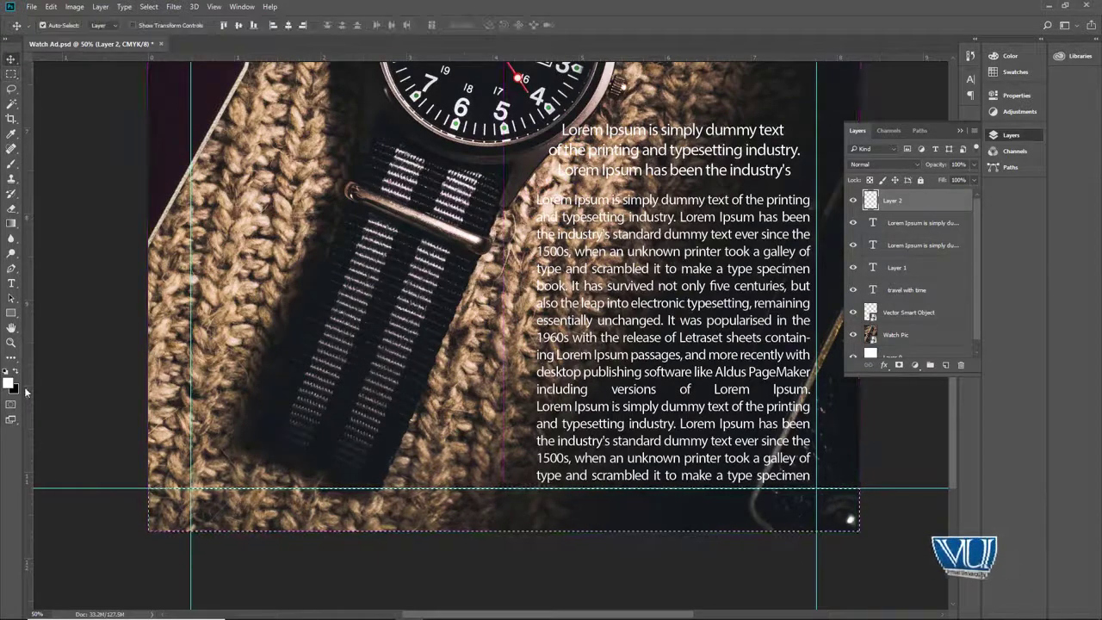
pyautogui.hotkey('alt', 'BackSpace')
pyautogui.hotkey('ctrl', 'd')
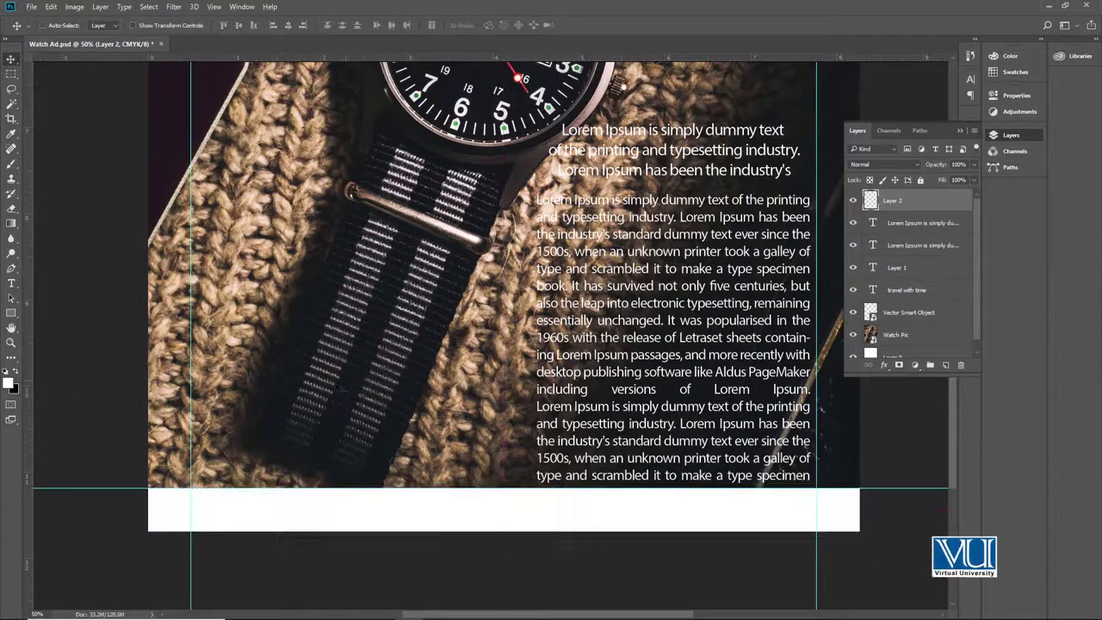
# Link the two Lorem Ipsum text layers and nudge them up together, away from the white strip.
pyautogui.scroll(-1, 463, 284)
pyautogui.click(563, 342)
pyautogui.keyDown('shift'); pyautogui.click(894, 224); pyautogui.keyUp('shift')
pyautogui.rightClick(893, 225)
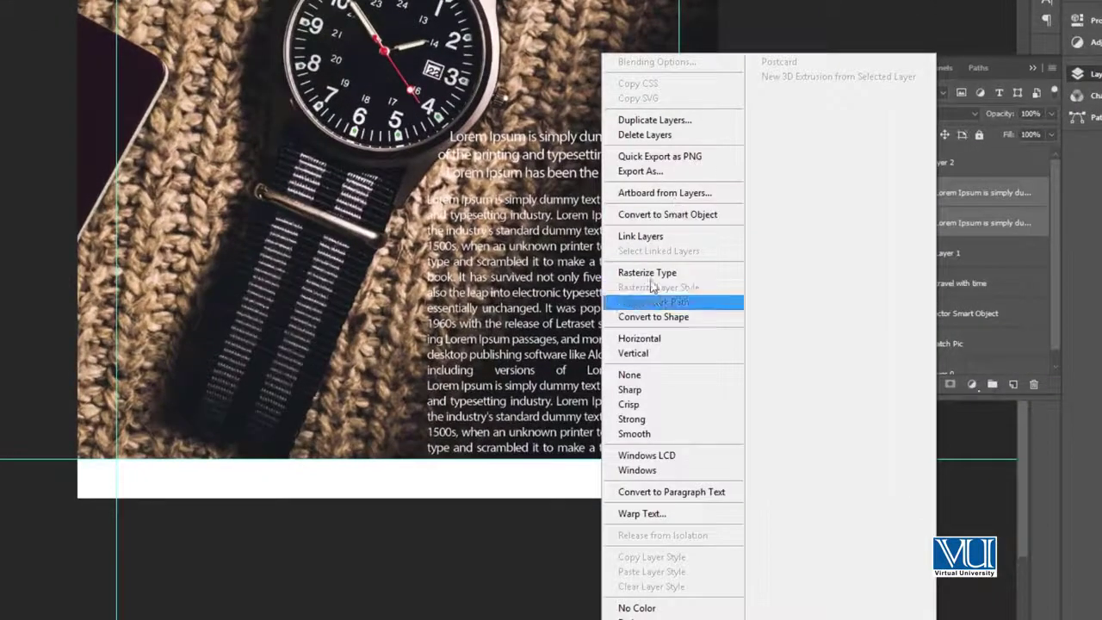
pyautogui.click(637, 238)
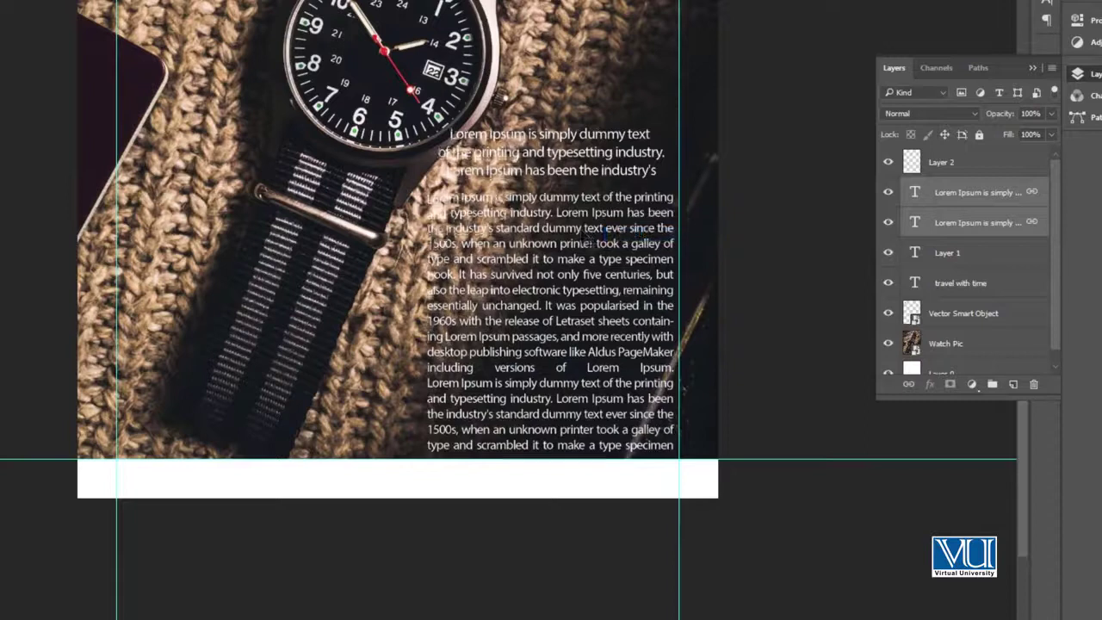
pyautogui.hotkey('shift', 'Up')
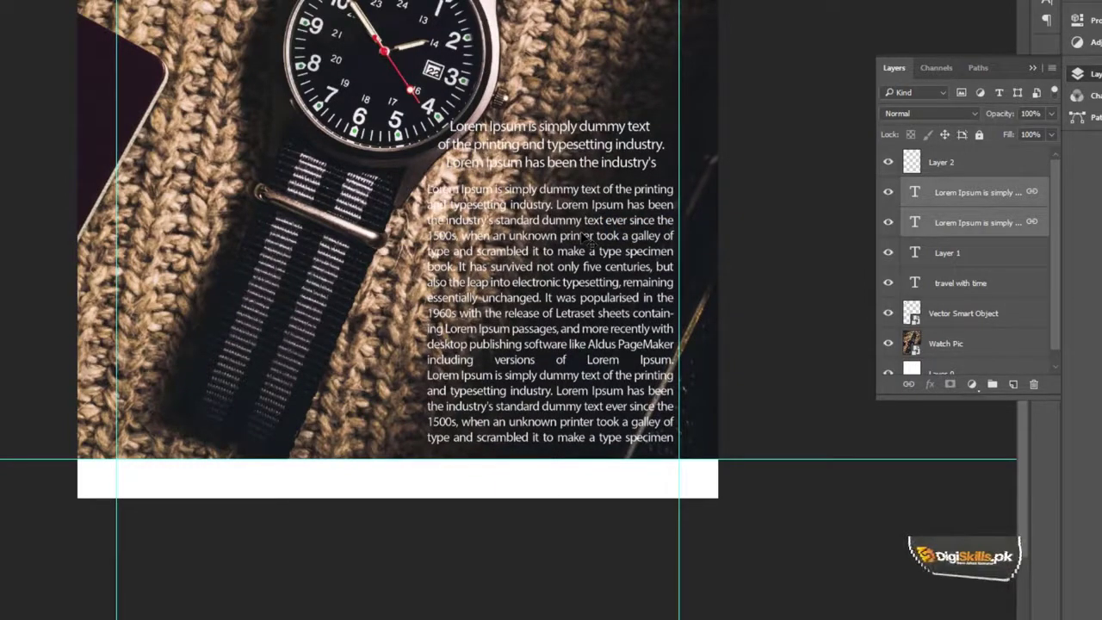
pyautogui.keyDown('alt'); pyautogui.click(470, 327); pyautogui.keyUp('alt')
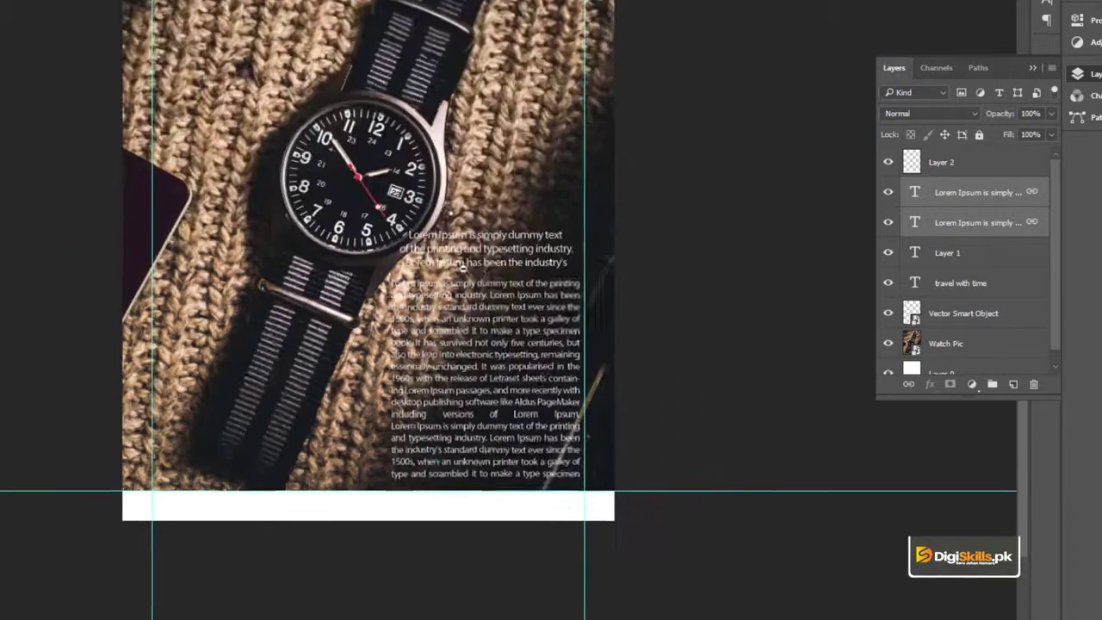
# Switch to Illustrator and copy the Facebook and Instagram icons from Set of Icons.eps.
pyautogui.moveTo(417, 94); pyautogui.dragTo(448, 265)
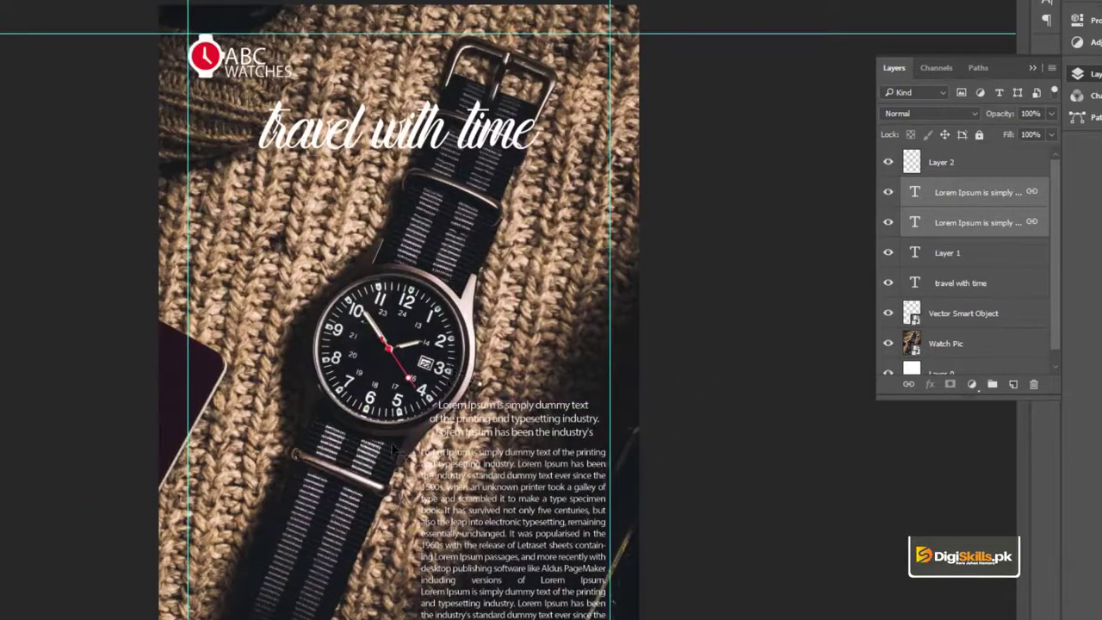
pyautogui.press('f')
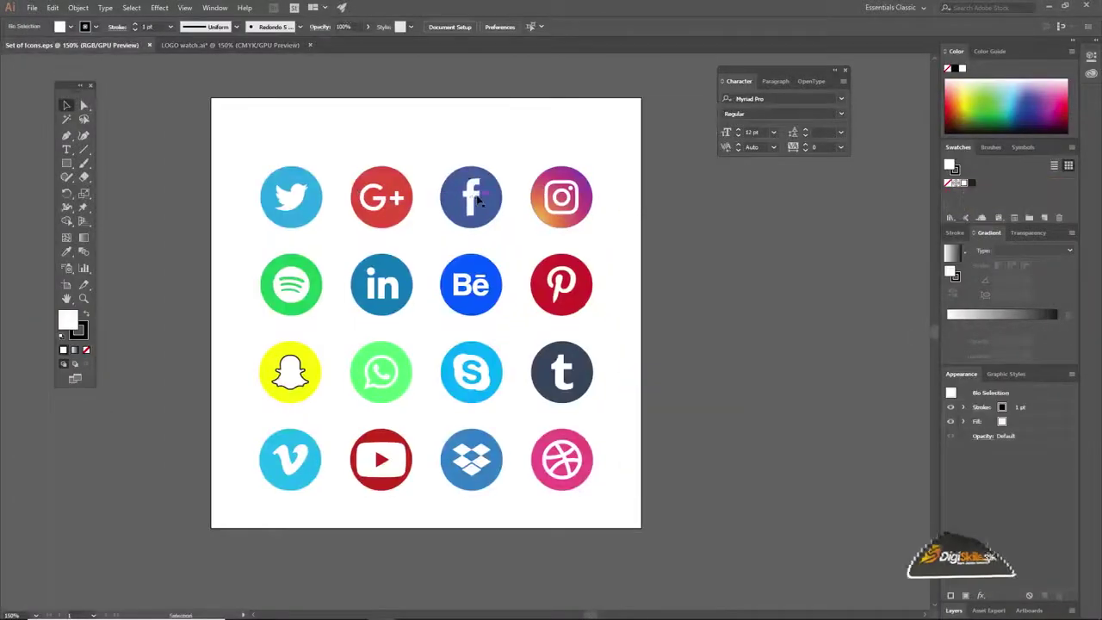
pyautogui.click(471, 198)
pyautogui.keyDown('shift'); pyautogui.click(561, 197); pyautogui.keyUp('shift')
pyautogui.press('v')
pyautogui.click(547, 148)
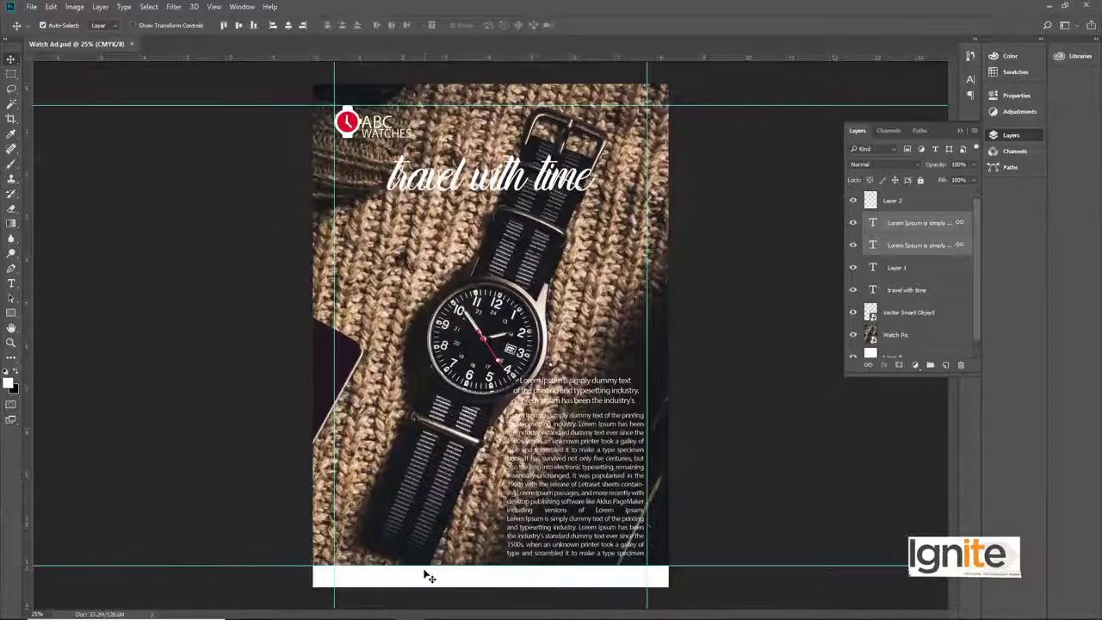
# Switch to Photoshop, paste the icons as a smart object near the ad's lower-left corner, and move their layer above the white strip's layer.
pyautogui.hotkey('ctrl', 'v')
pyautogui.click(392, 25)
pyautogui.moveTo(522, 334); pyautogui.dragTo(441, 542)
pyautogui.click(1068, 57)
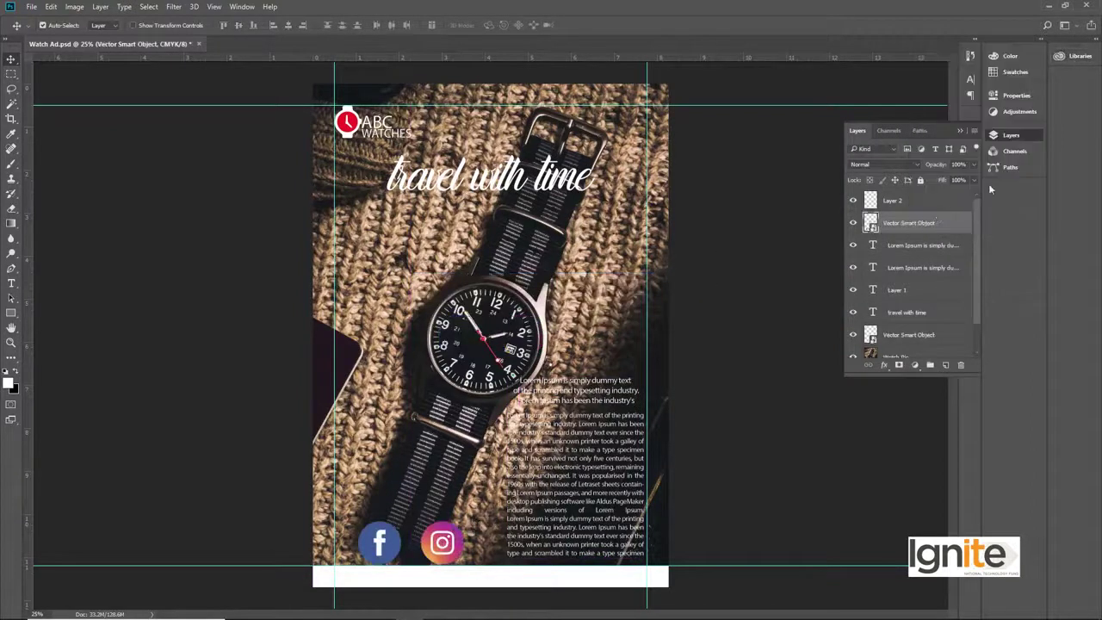
pyautogui.moveTo(930, 201); pyautogui.dragTo(929, 196)
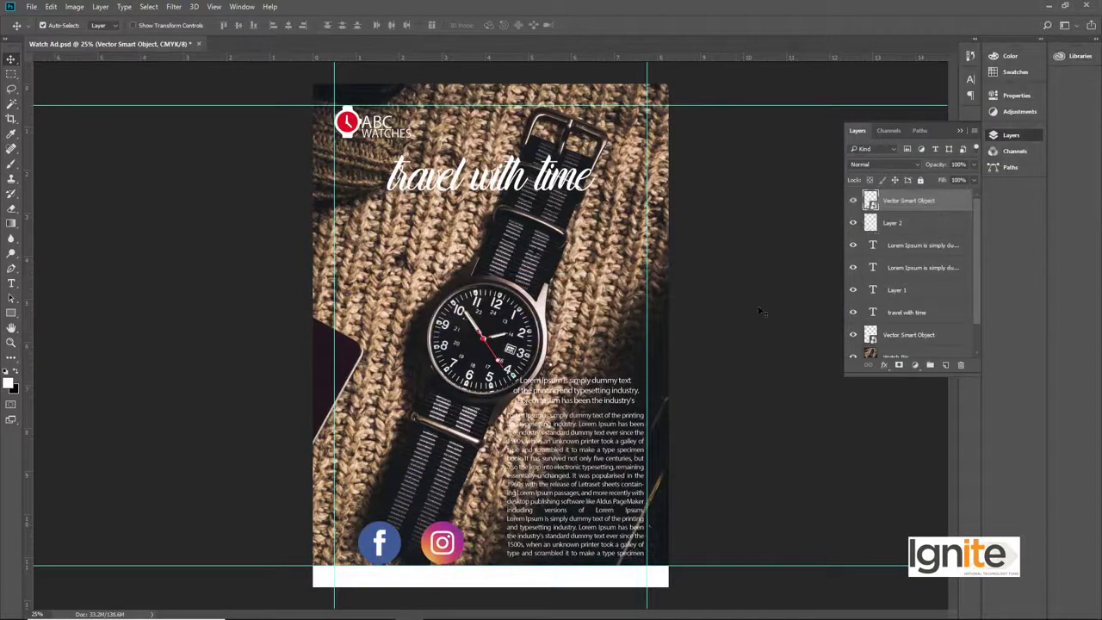
# Rasterize the smart object layer containing the Facebook and Instagram icons.
pyautogui.hotkey('ctrl', 'space')
pyautogui.moveTo(398, 548); pyautogui.dragTo(439, 501)
pyautogui.scroll(-2, 446, 499)
pyautogui.rightClick(895, 201)
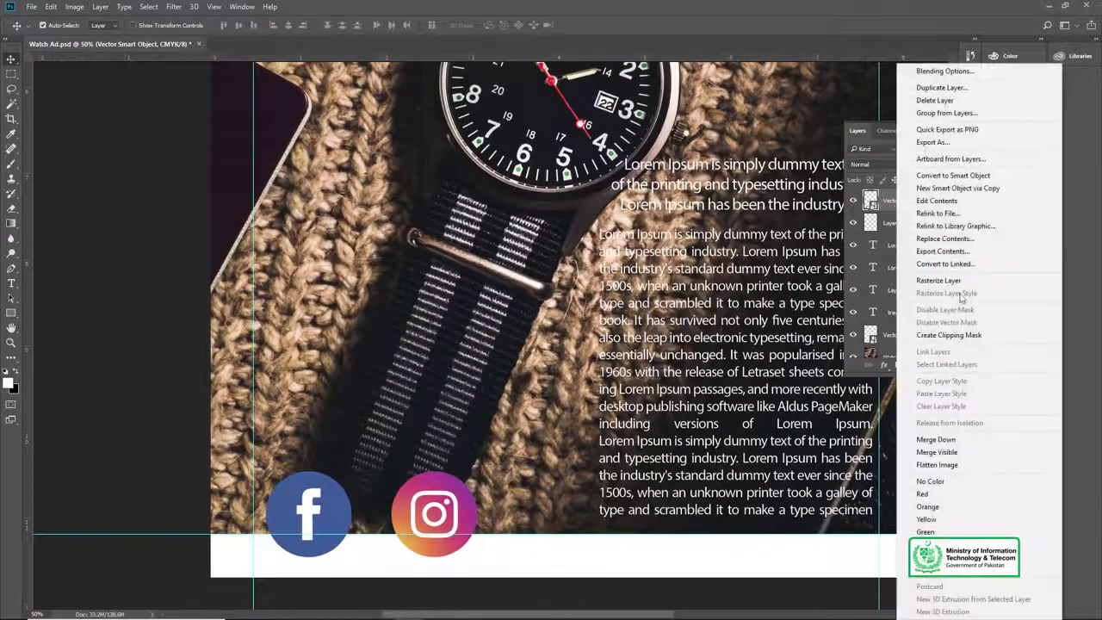
pyautogui.click(931, 280)
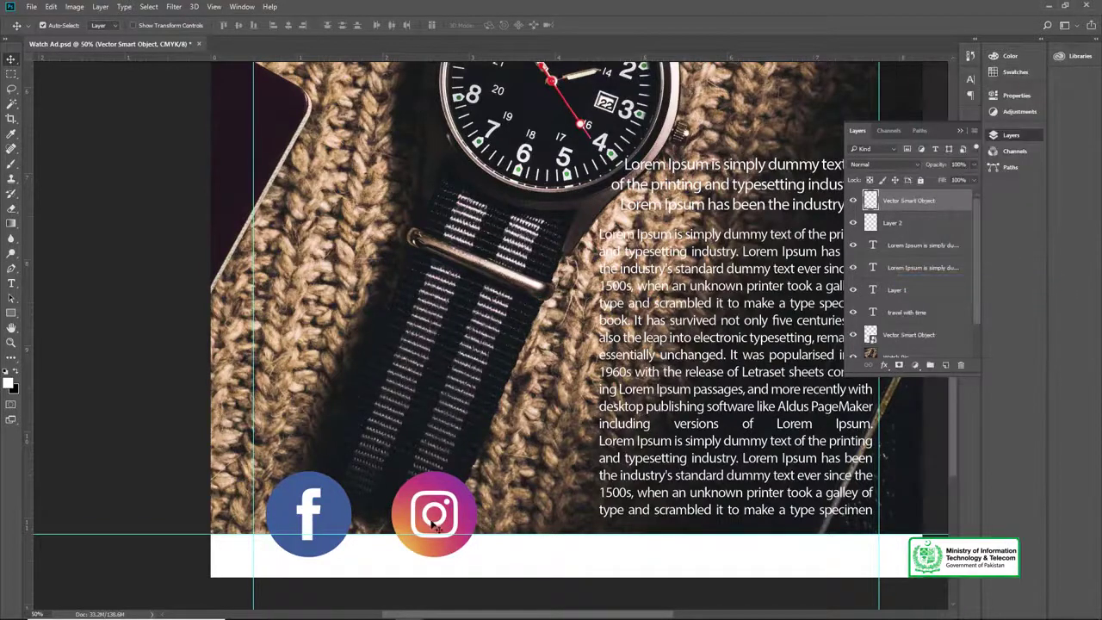
# Scale the icons to about 38%, fit them inside the white footer strip, and align the Facebook icon with the left margin guide.
pyautogui.moveTo(432, 523); pyautogui.dragTo(434, 532)
pyautogui.hotkey('ctrl', 't')
pyautogui.moveTo(474, 483); pyautogui.dragTo(338, 557)
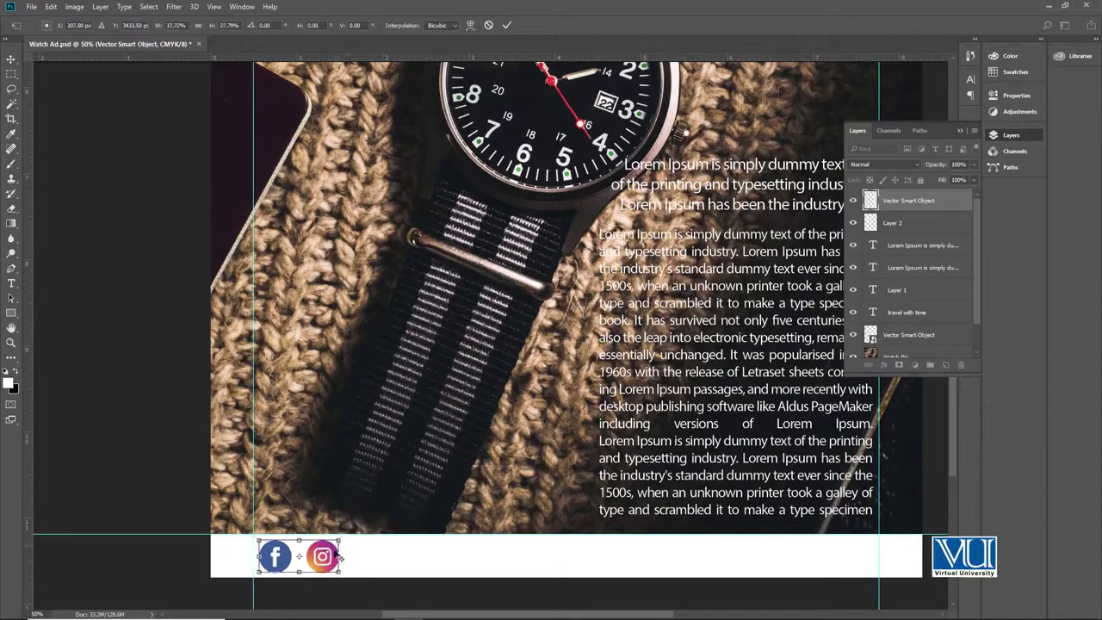
pyautogui.press('Return')
pyautogui.scroll(3, 338, 557)
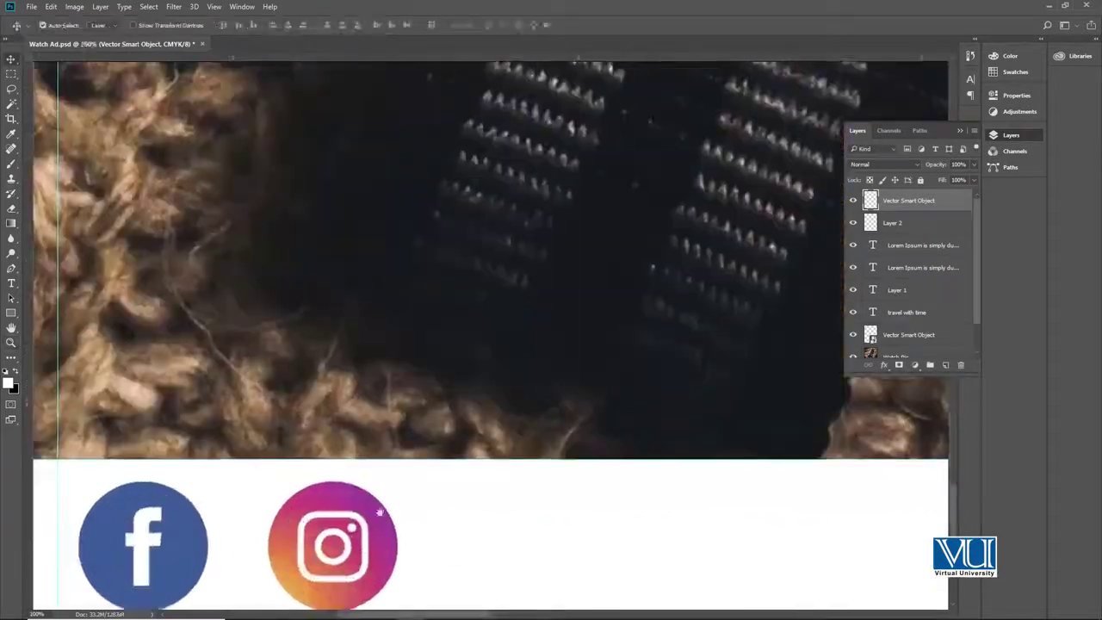
pyautogui.hotkey('shift', 'Left')
pyautogui.hotkey('shift', 'Left')
pyautogui.press('Right')
pyautogui.press('Right')
pyautogui.press('Right')
# Select only the Instagram icon and move it horizontally along the footer strip towards the right margin guide.
pyautogui.press('z')
pyautogui.keyDown('alt'); pyautogui.click(403, 394); pyautogui.keyUp('alt')
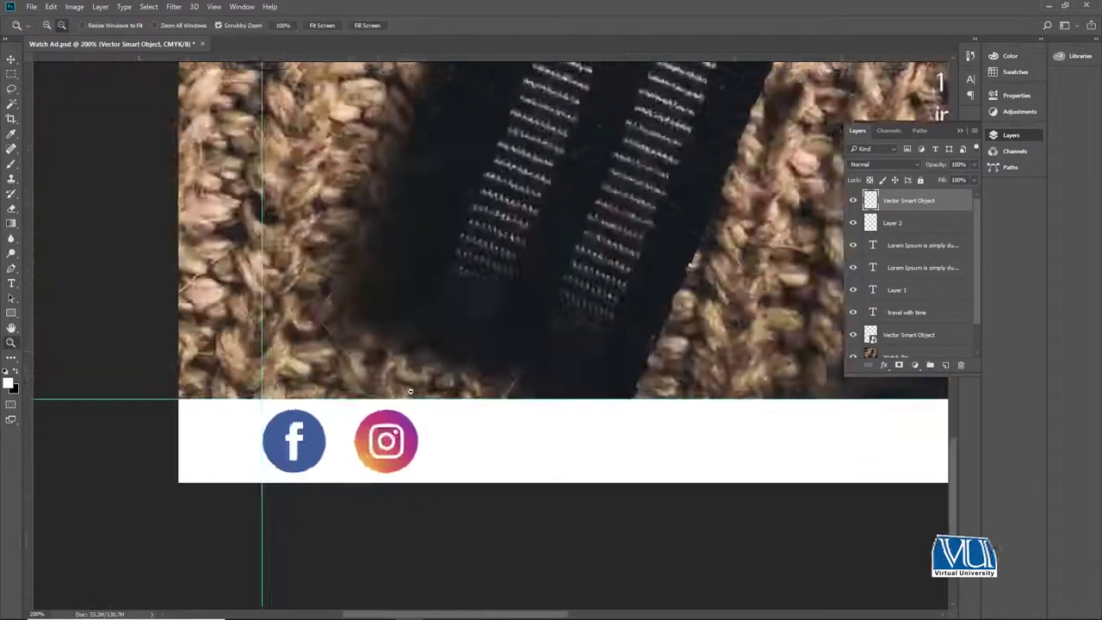
pyautogui.keyDown('alt'); pyautogui.click(403, 394); pyautogui.keyUp('alt')
pyautogui.press('v')
pyautogui.moveTo(568, 354); pyautogui.dragTo(324, 391)
pyautogui.press('m')
pyautogui.moveTo(118, 418); pyautogui.dragTo(216, 493)
pyautogui.press('v')
pyautogui.moveTo(148, 462); pyautogui.dragTo(710, 464)
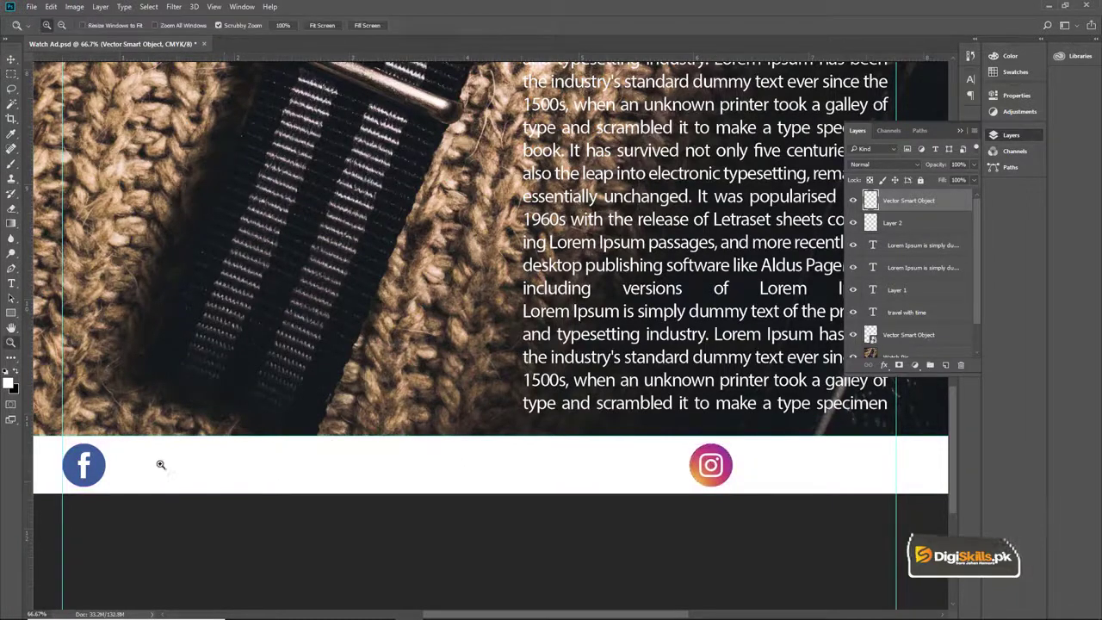
# Add the text /abcwatch in black 14 pt Myriad Pro and place it right beside the Facebook icon.
pyautogui.scroll(3, 155, 457)
pyautogui.press('t')
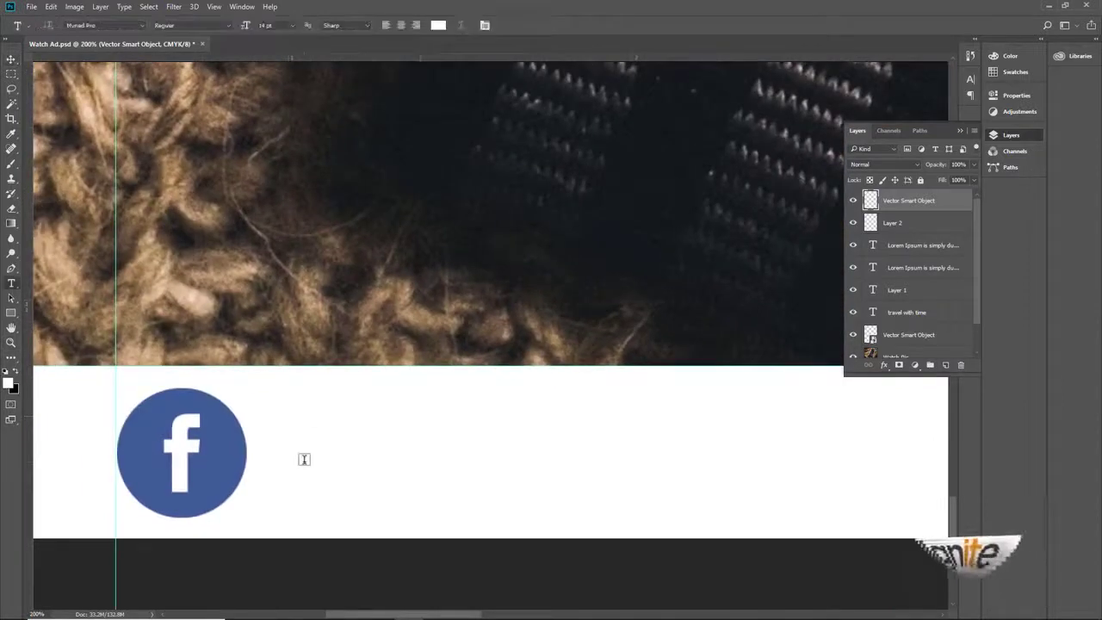
pyautogui.click(303, 460)
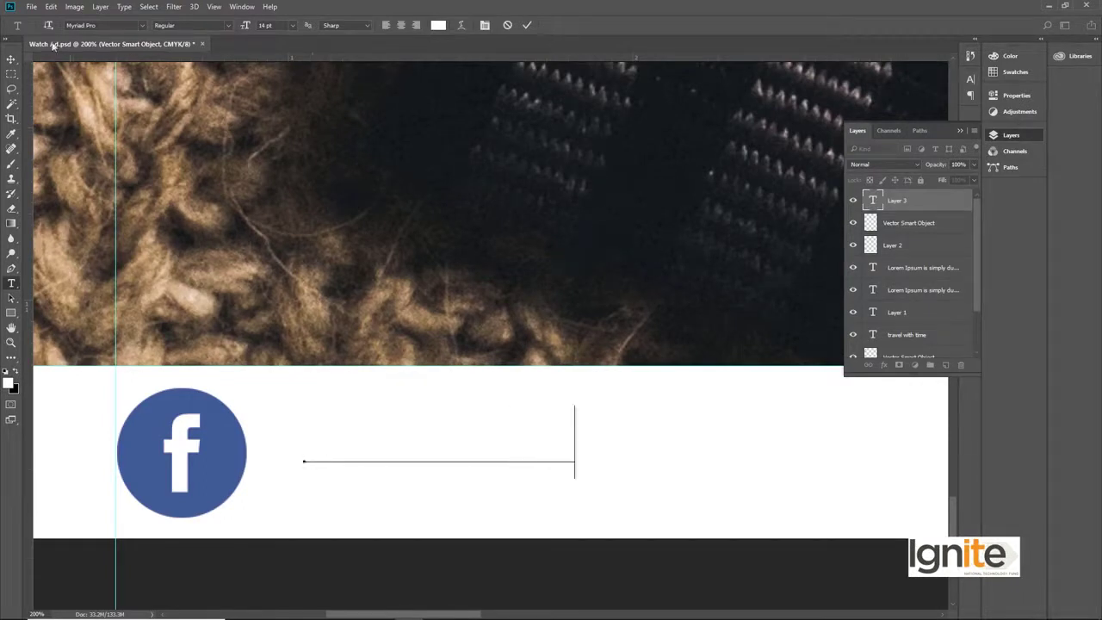
pyautogui.click(10, 59)
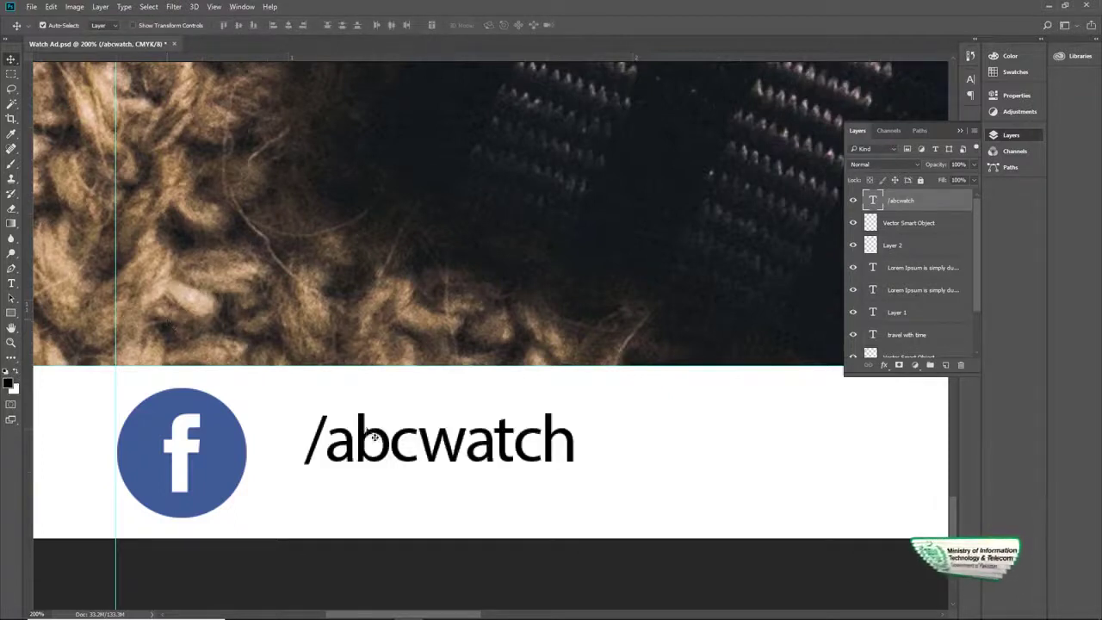
pyautogui.hotkey('ctrl', 't')
pyautogui.moveTo(389, 440); pyautogui.dragTo(349, 450)
pyautogui.press('Return')
# Duplicate the /abcwatch text straight across the footer strip so the copy ends at the right margin guide.
pyautogui.press('z')
pyautogui.keyDown('alt'); pyautogui.click(435, 347); pyautogui.keyUp('alt')
pyautogui.keyDown('alt'); pyautogui.click(619, 221); pyautogui.keyUp('alt')
pyautogui.press('v')
pyautogui.moveTo(568, 277); pyautogui.dragTo(440, 325)
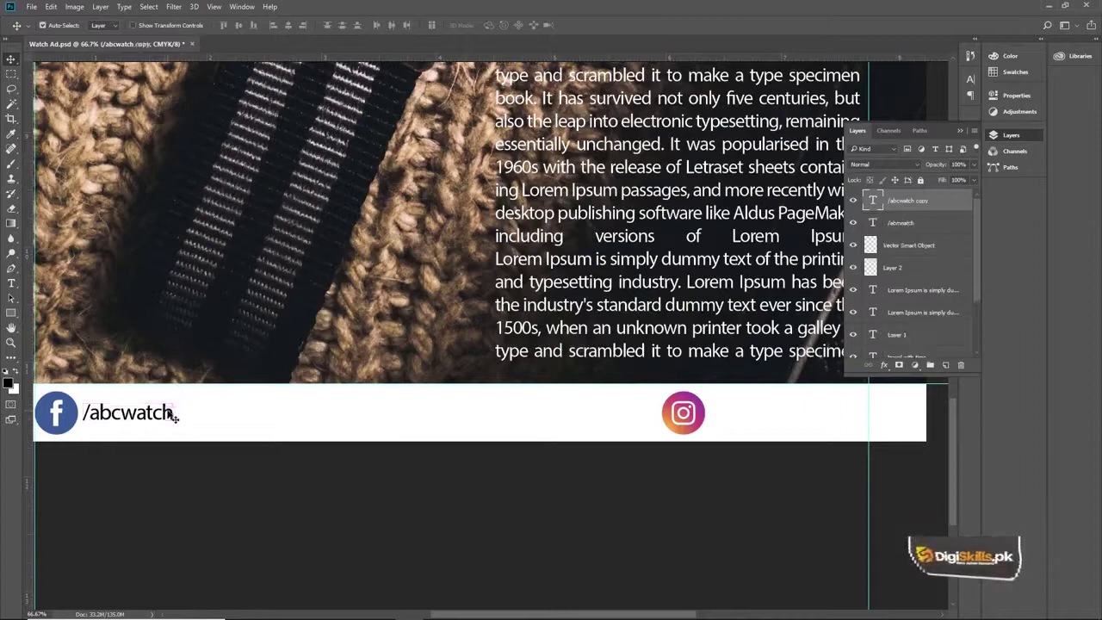
pyautogui.moveTo(214, 414); pyautogui.dragTo(743, 386)
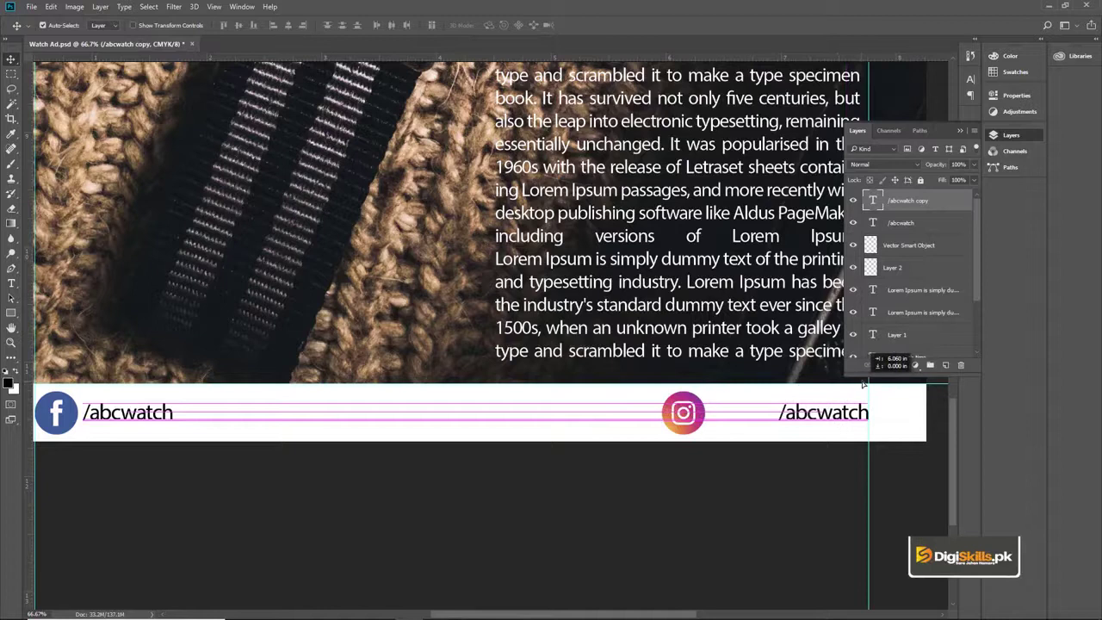
# Select the Instagram icon on its layer and shift it right to sit beside the copied /abcwatch text, with the selection cleared.
pyautogui.click(894, 246)
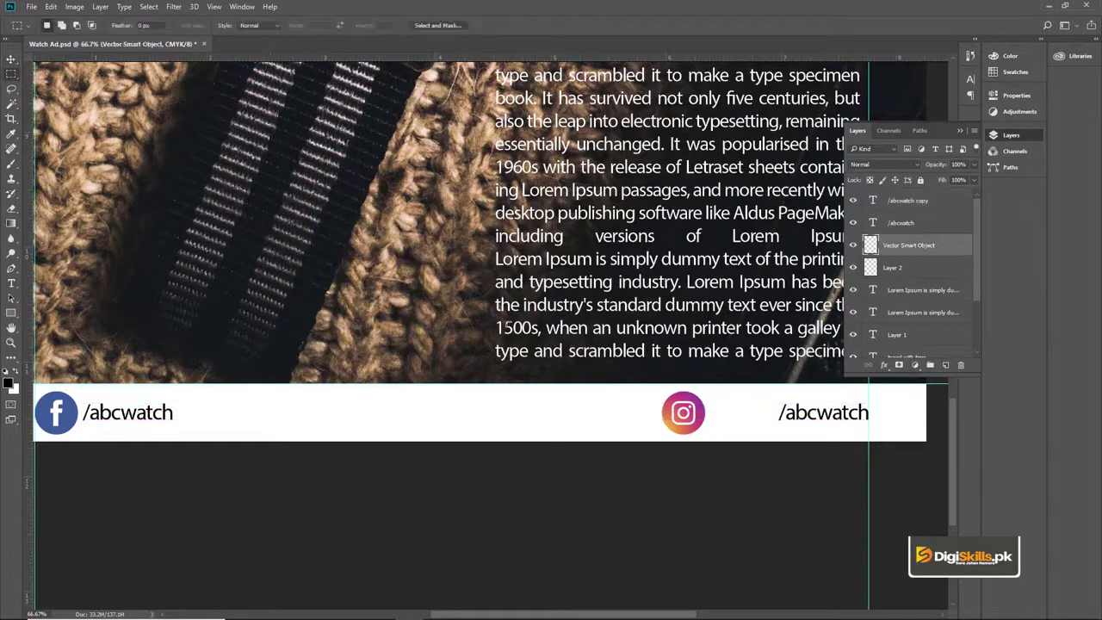
pyautogui.moveTo(715, 433); pyautogui.dragTo(727, 441)
pyautogui.press('v')
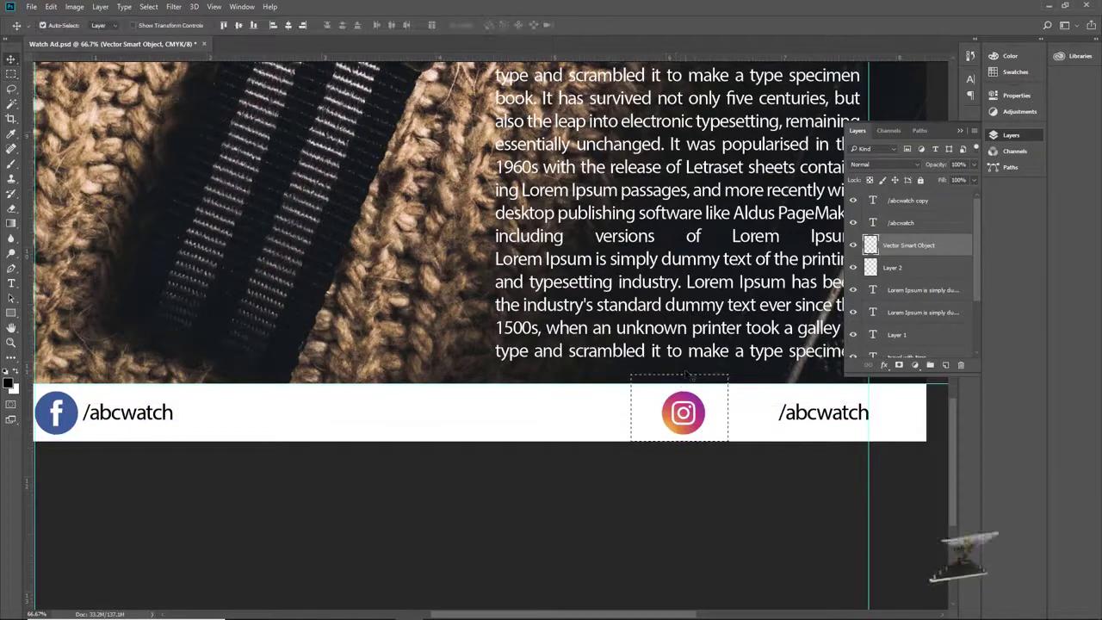
pyautogui.hotkey('ctrl', 'd')
pyautogui.hotkey('shift', 'Right')
pyautogui.hotkey('shift', 'Right')
pyautogui.hotkey('shift', 'Right')
pyautogui.hotkey('shift', 'Right')
pyautogui.hotkey('shift', 'Right')
pyautogui.hotkey('shift', 'Right')
pyautogui.hotkey('shift', 'Right')
pyautogui.hotkey('shift', 'Right')
pyautogui.hotkey('shift', 'Right')
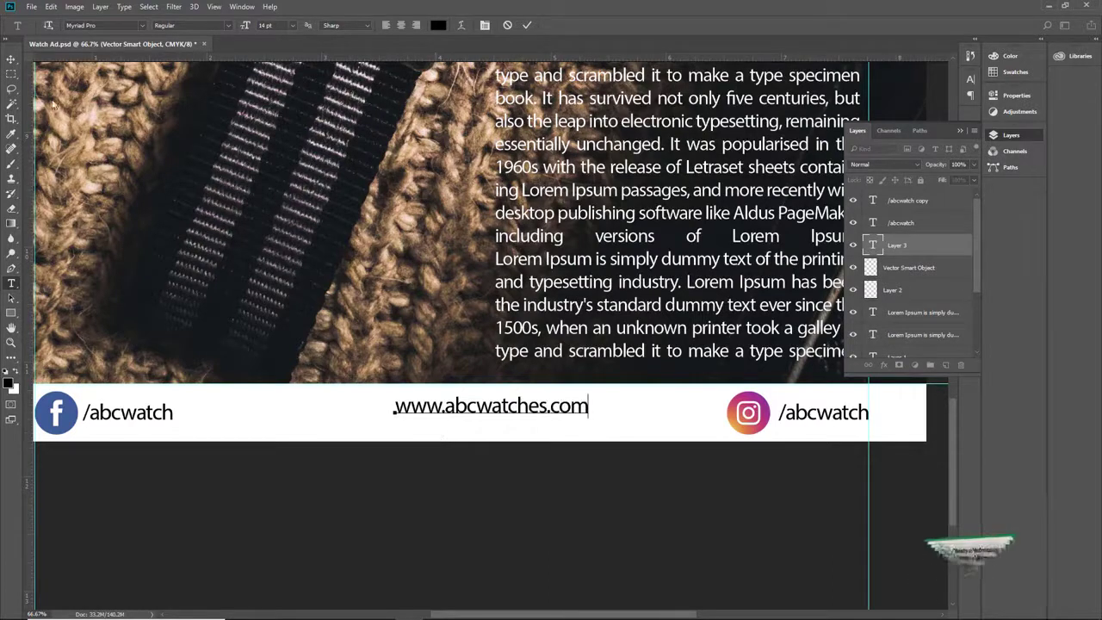
pyautogui.hotkey('ctrl', 'Return')
pyautogui.press('v')
pyautogui.hotkey('ctrl', '-')
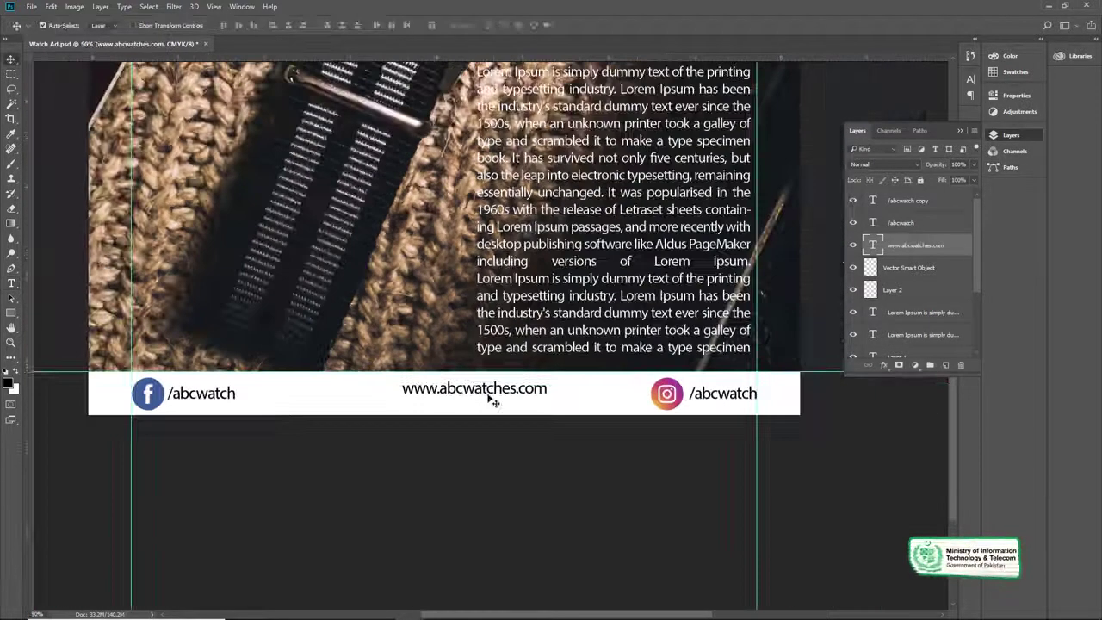
pyautogui.moveTo(466, 389); pyautogui.dragTo(462, 393)
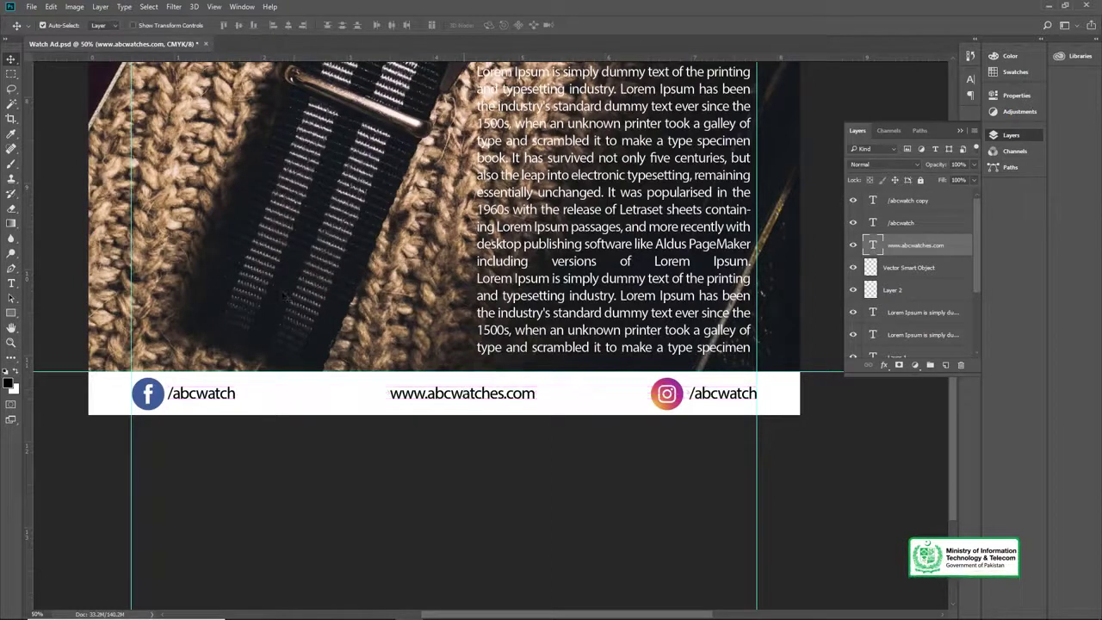